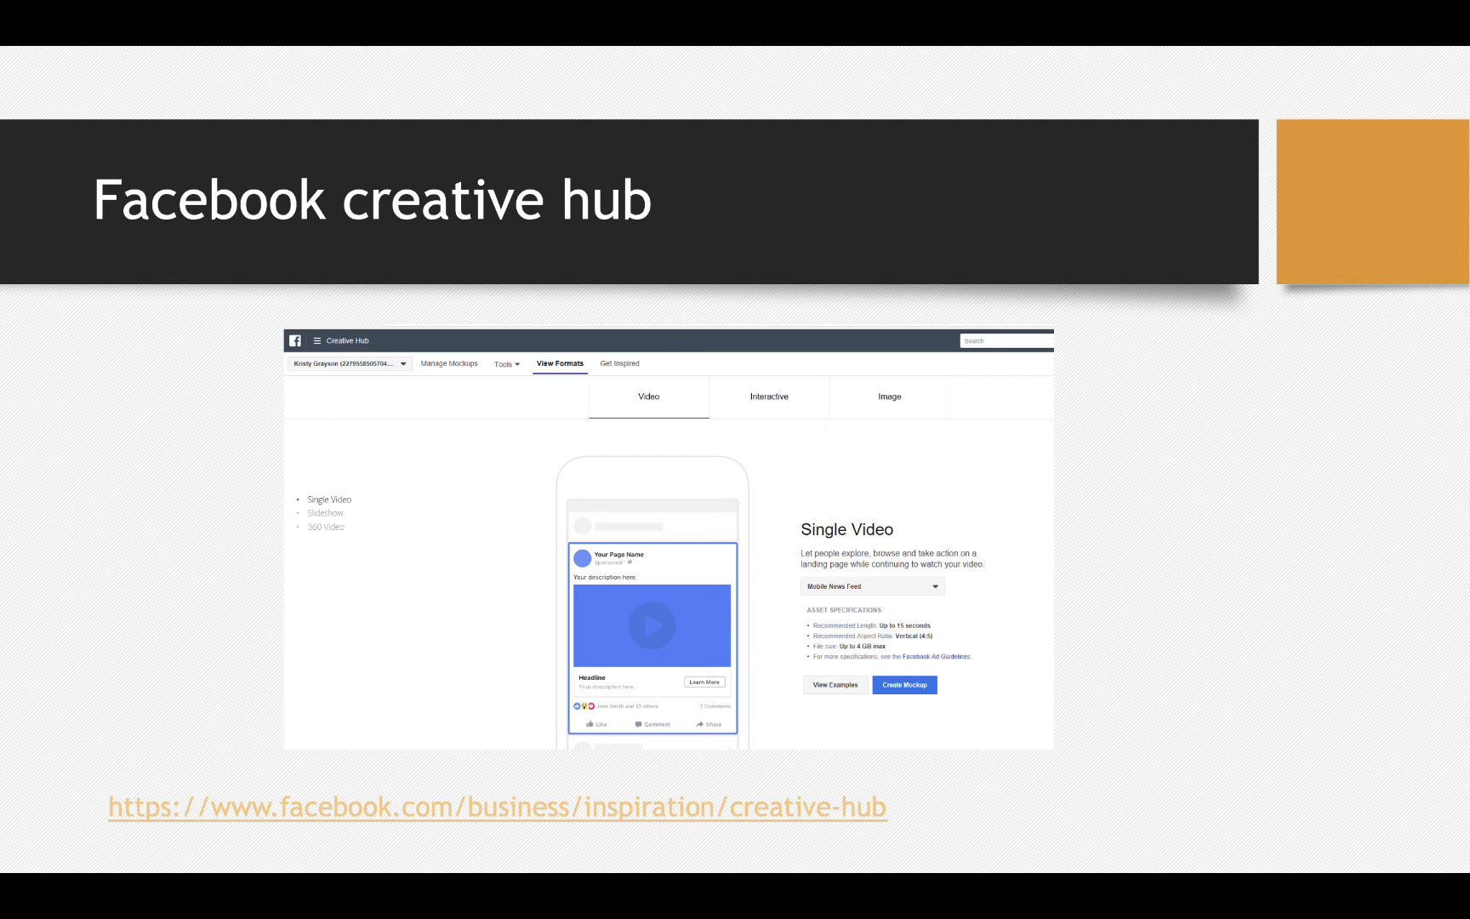
Advance to the Canva.com slide and open canva.com from its hyperlink.
key(Right)
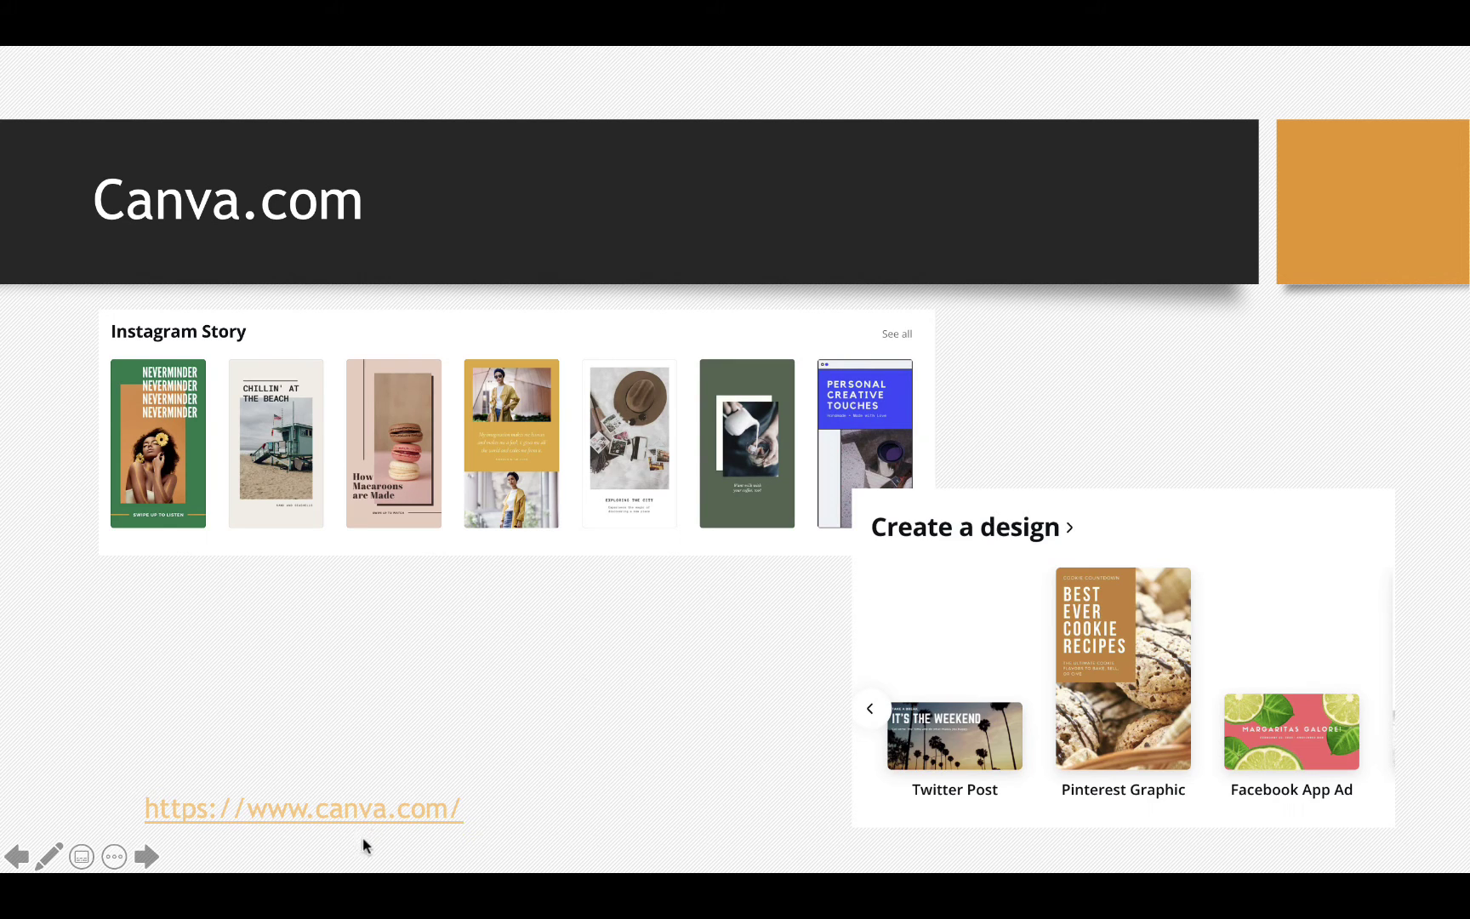
click(384, 807)
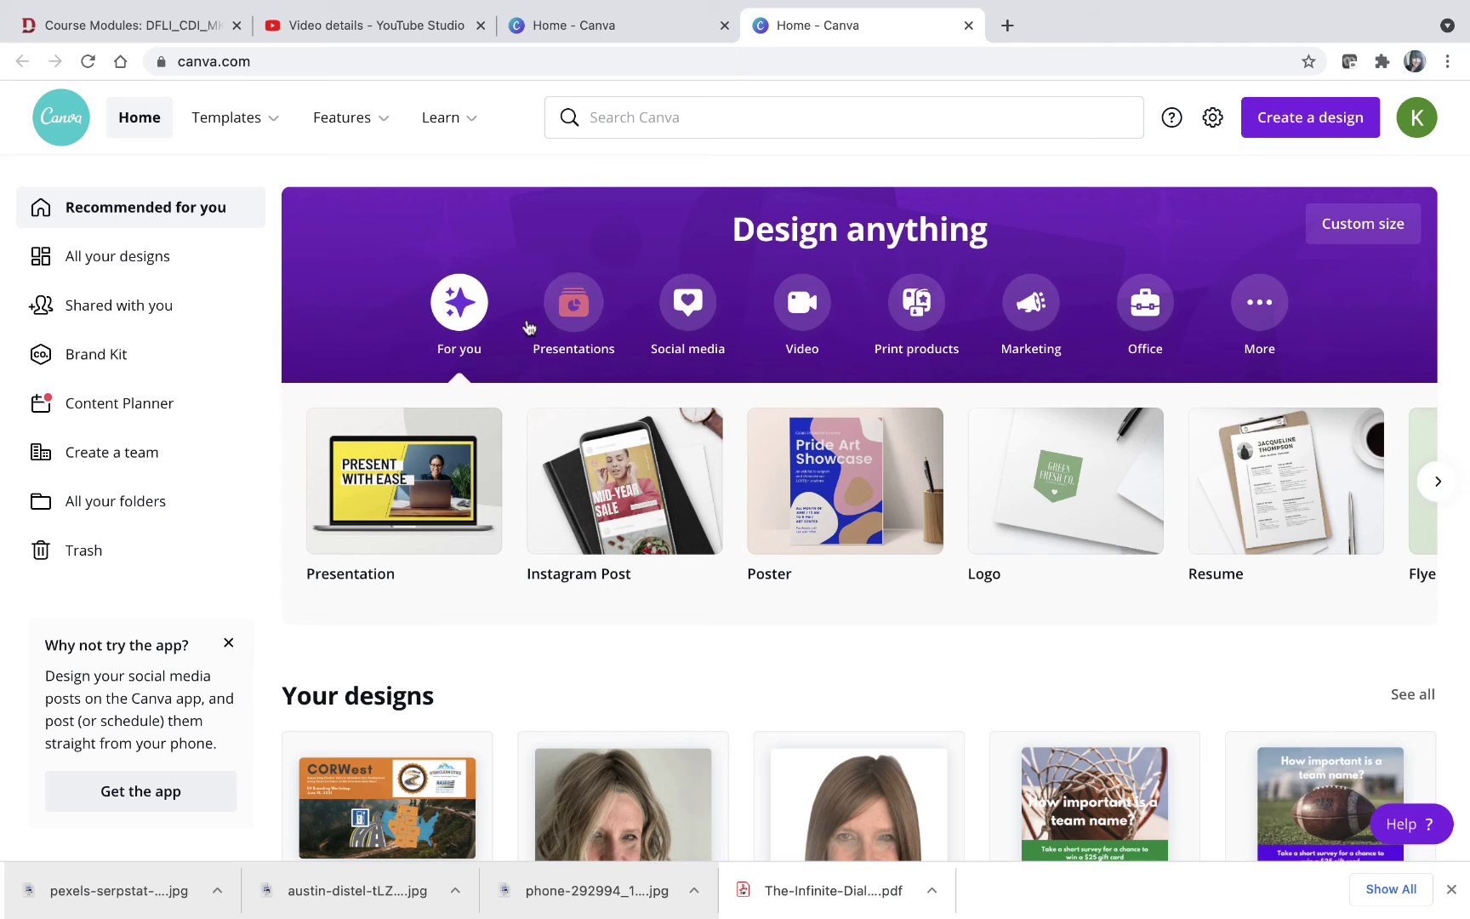
Start a new Instagram Story with the Special Burger template and select its heading and photo.
click(699, 322)
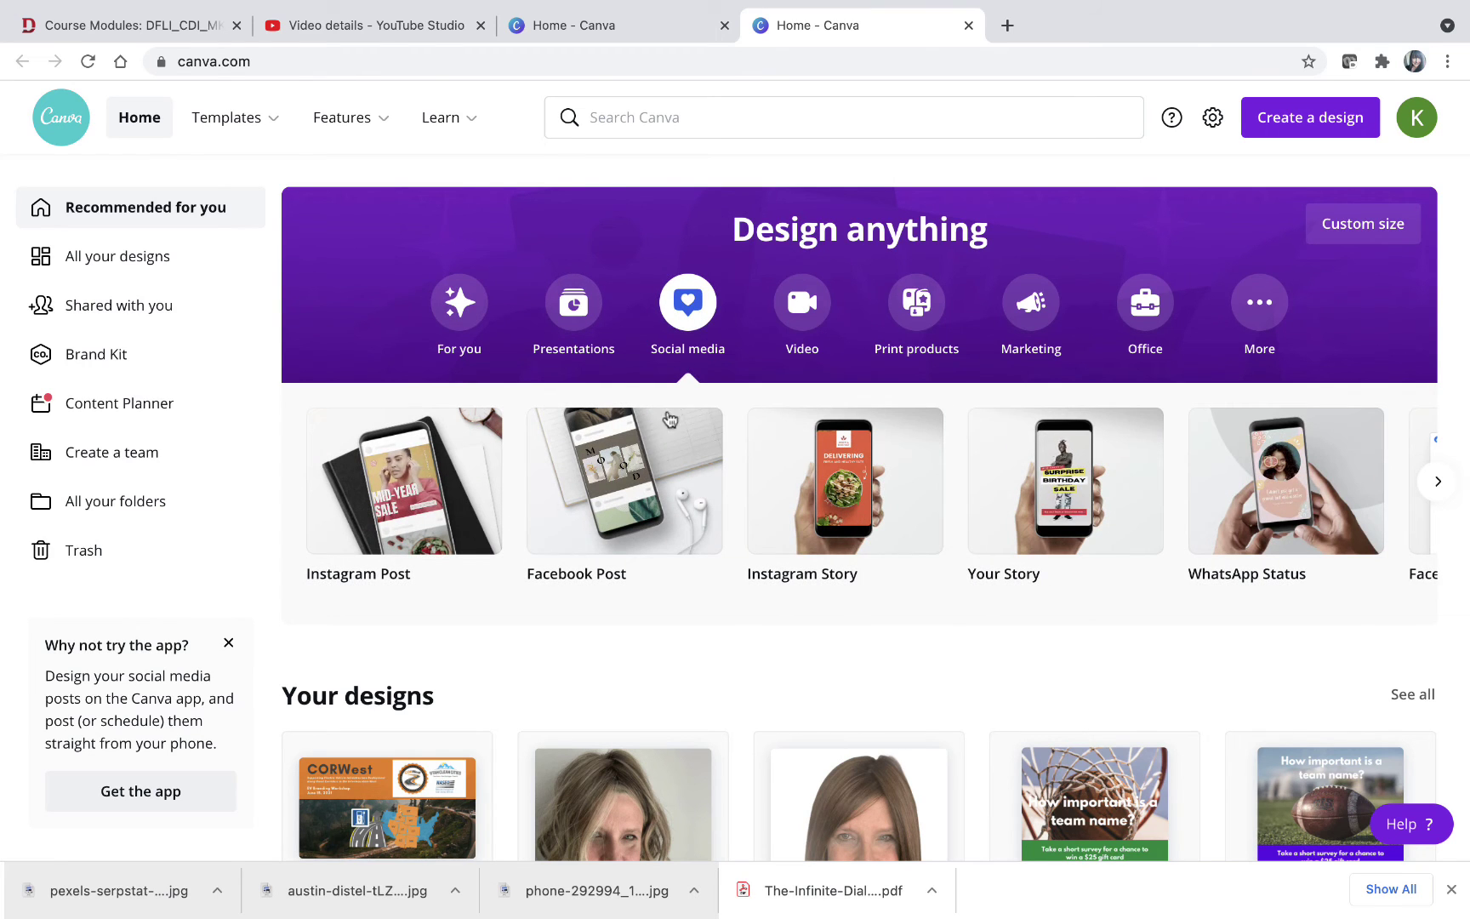
click(923, 487)
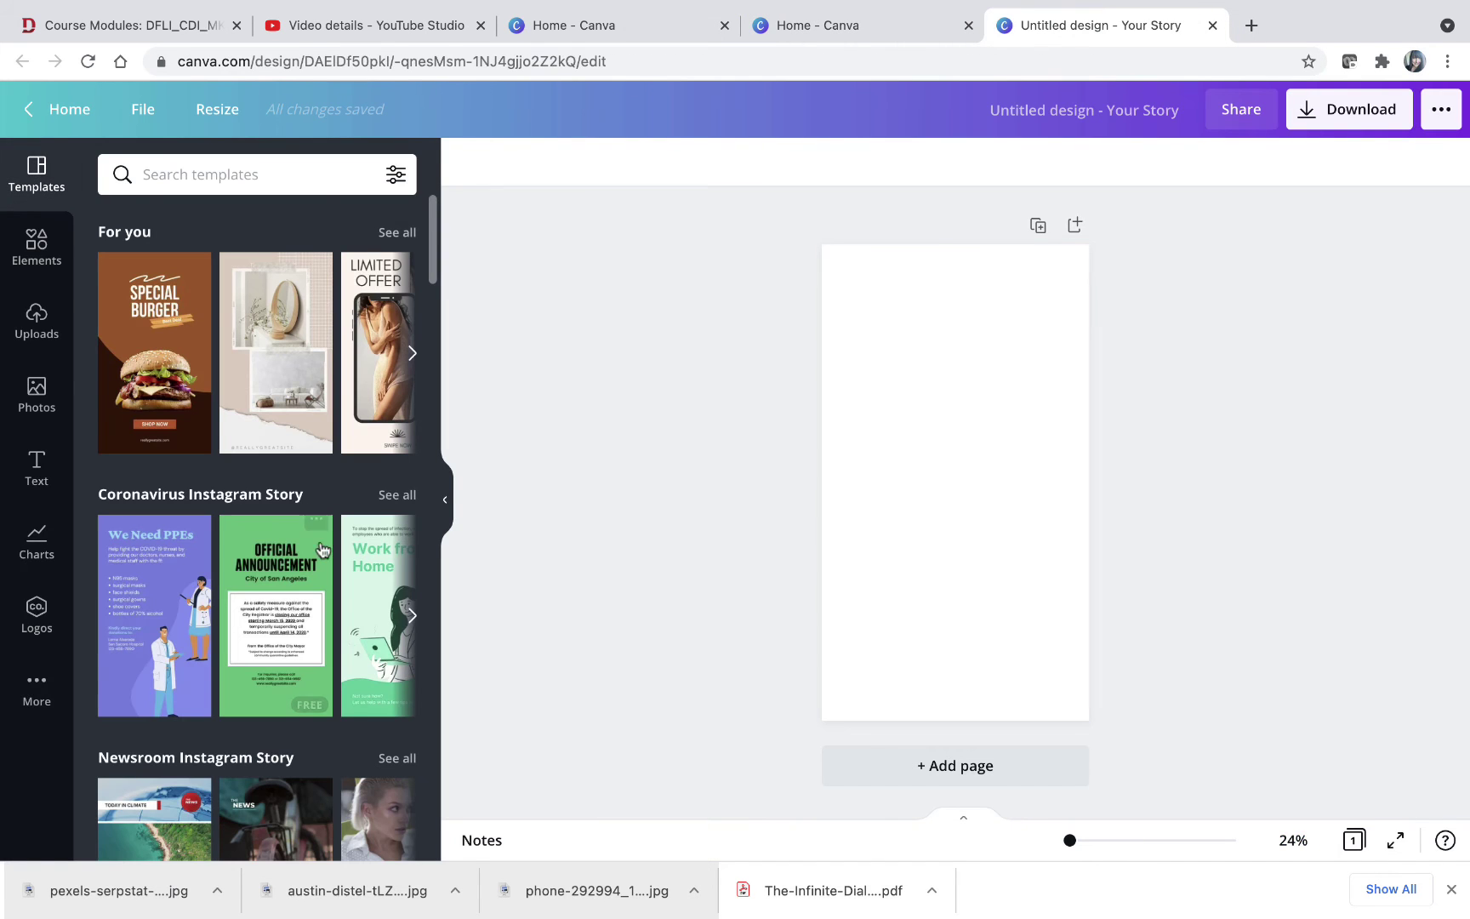
click(150, 323)
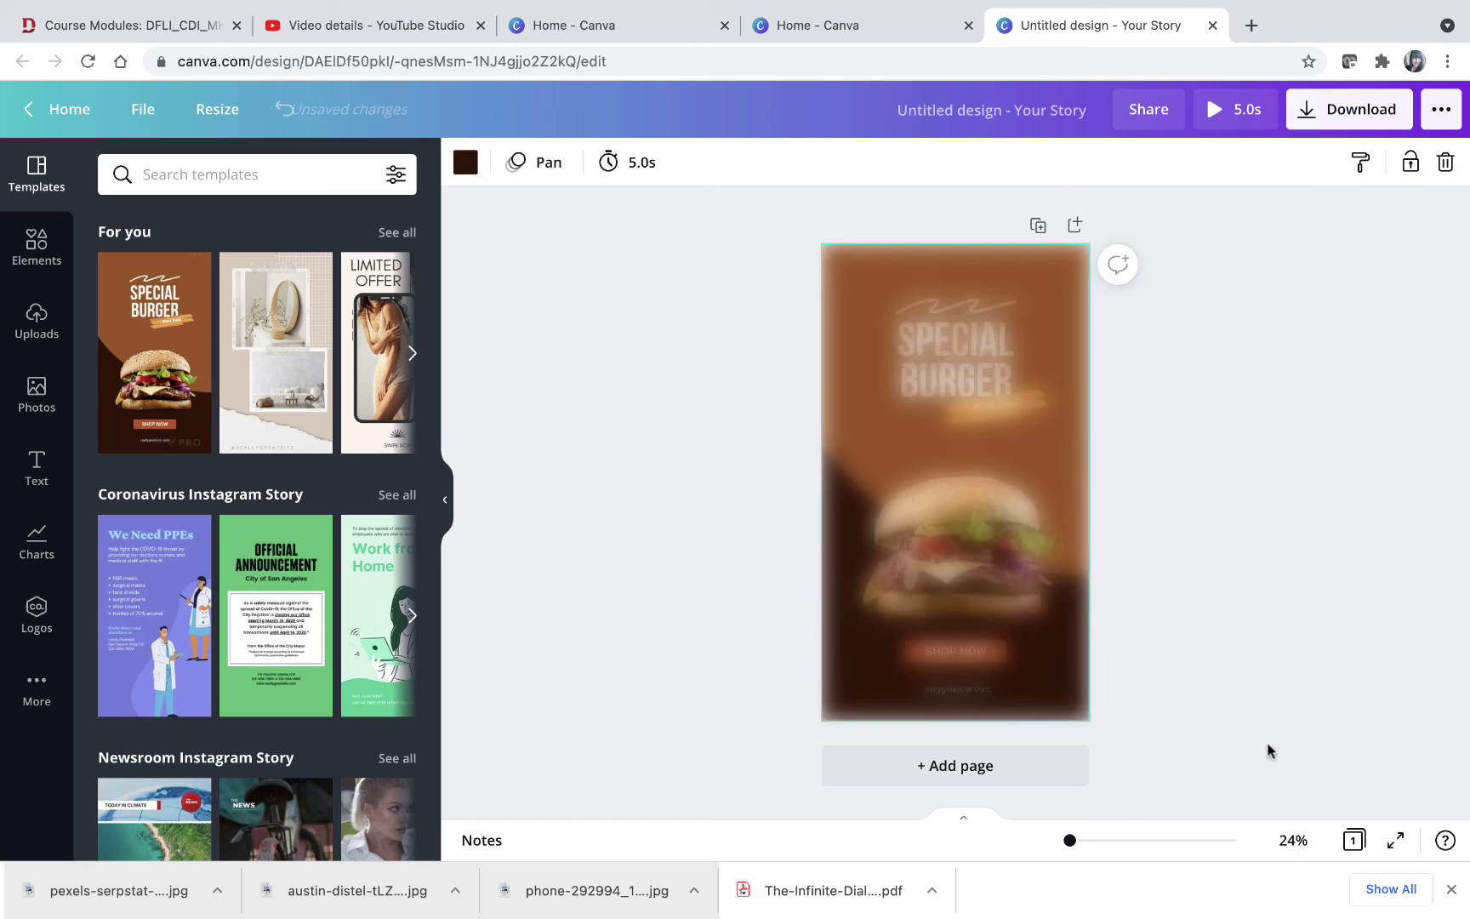
click(961, 391)
click(967, 605)
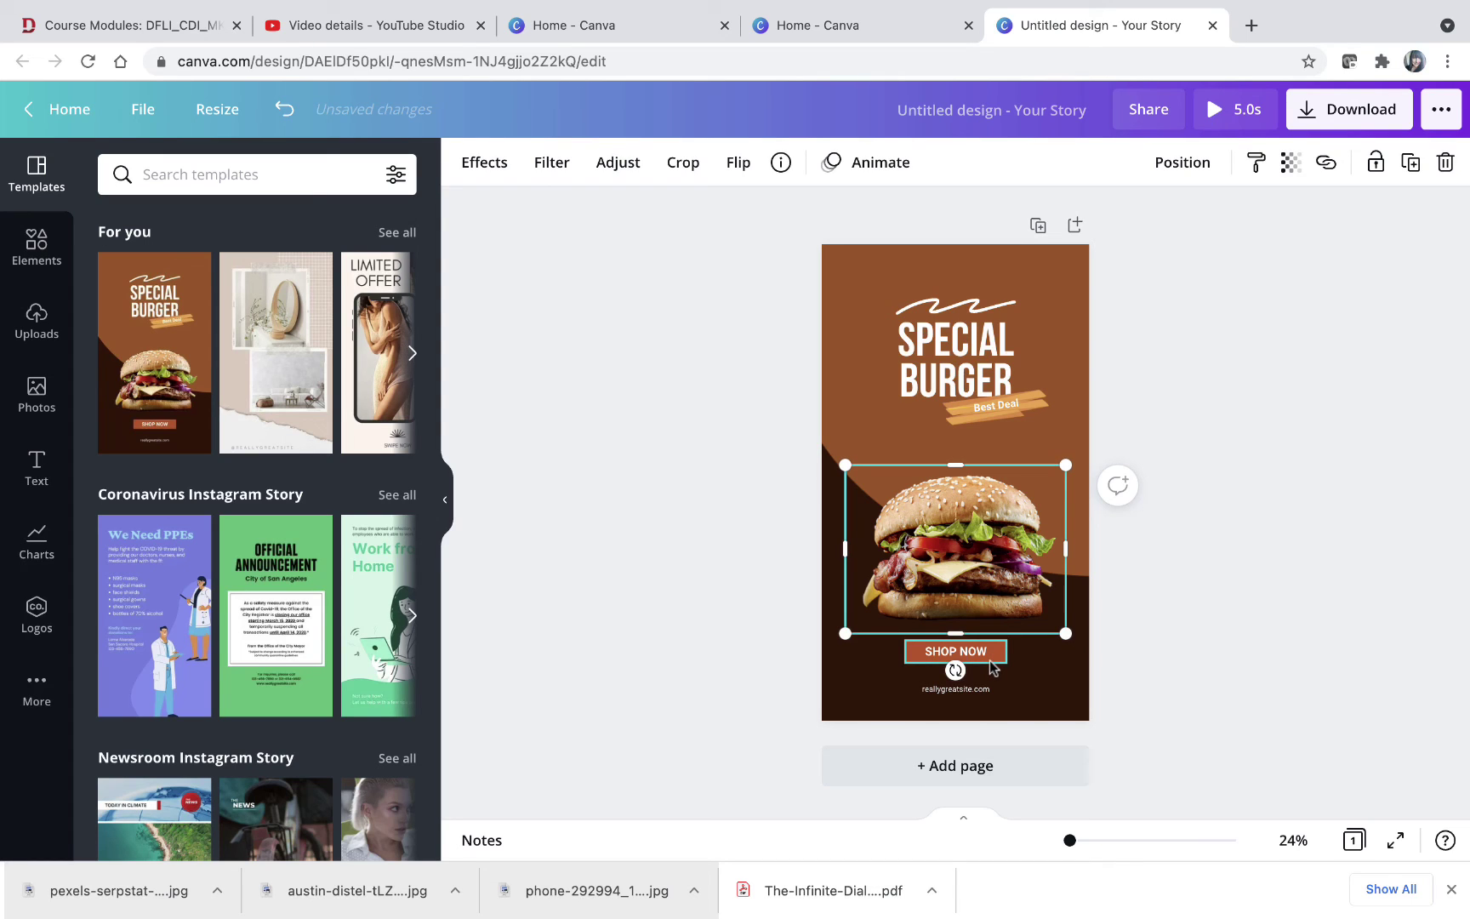
Swap in the Morning Routine, We Need PPEs and Official Announcement templates, then return home.
scroll(345, 408, right, 3)
click(300, 399)
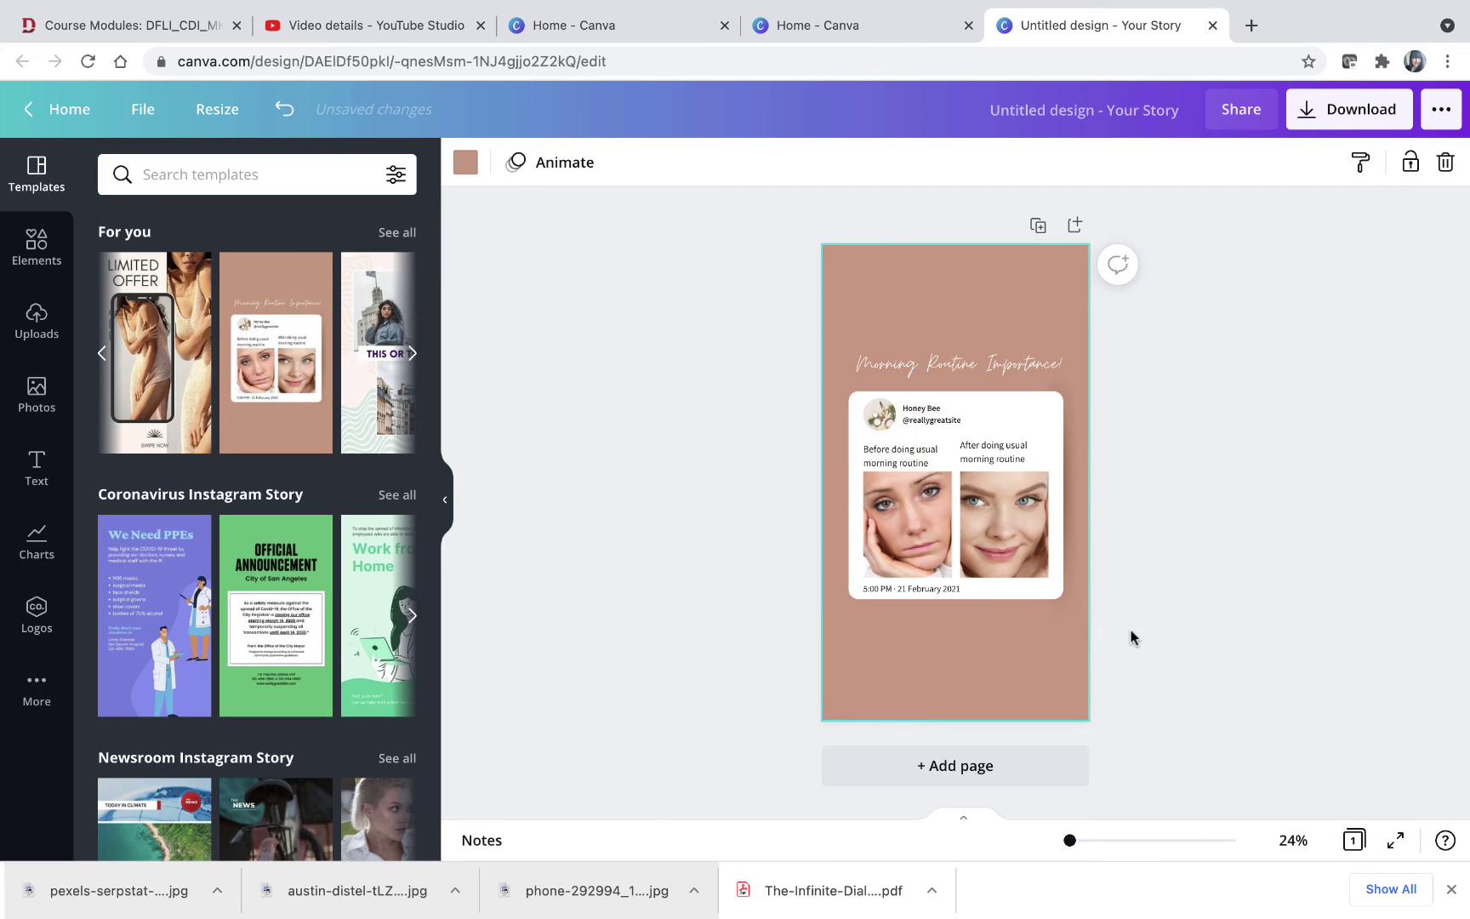
click(184, 656)
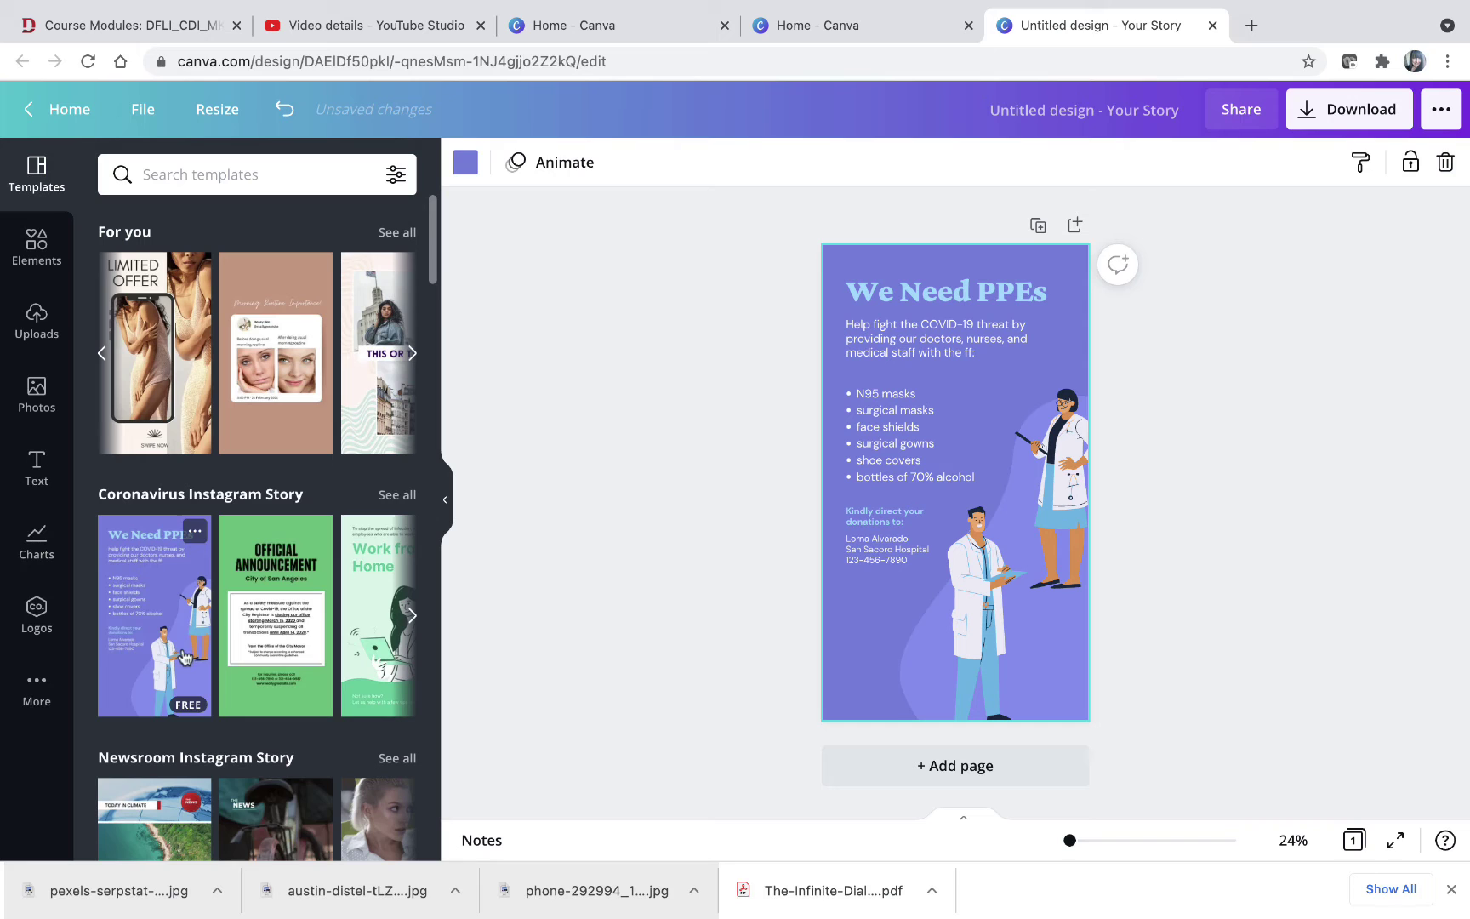
click(307, 802)
click(307, 802)
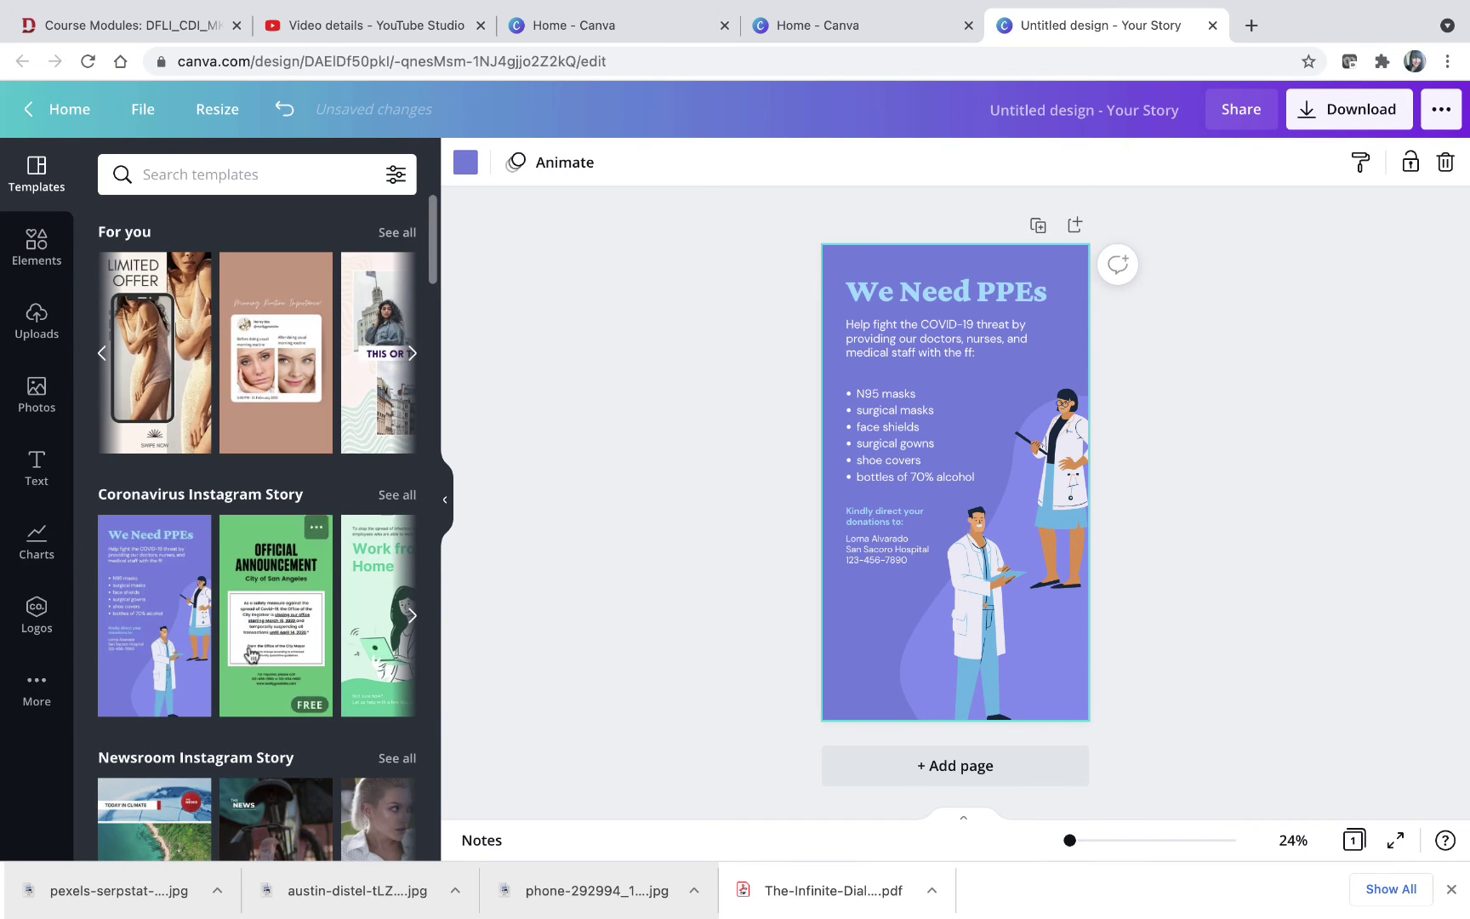
click(309, 705)
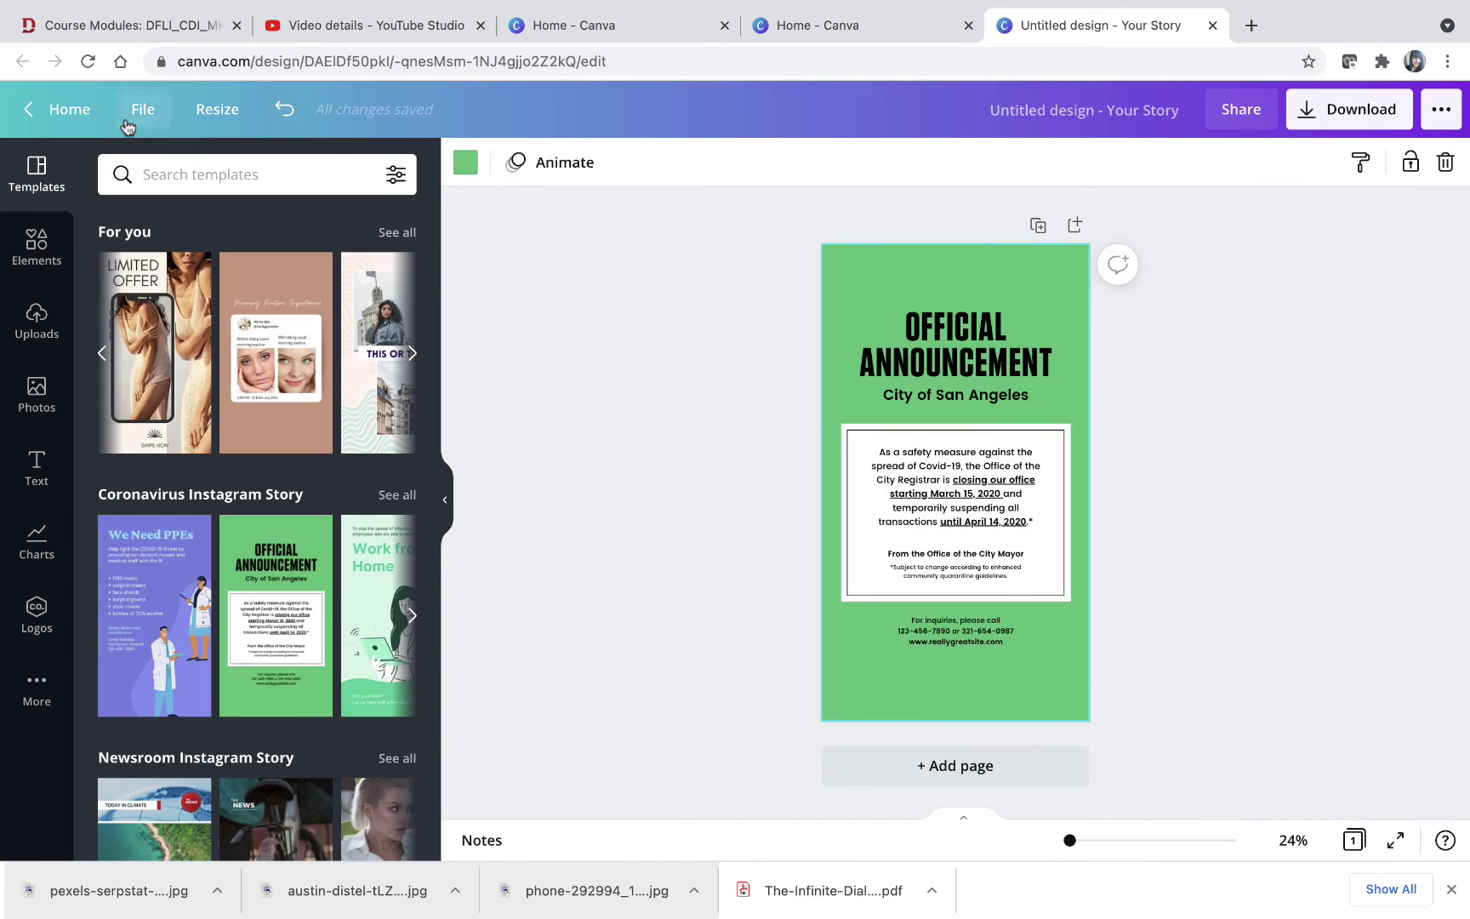
click(79, 101)
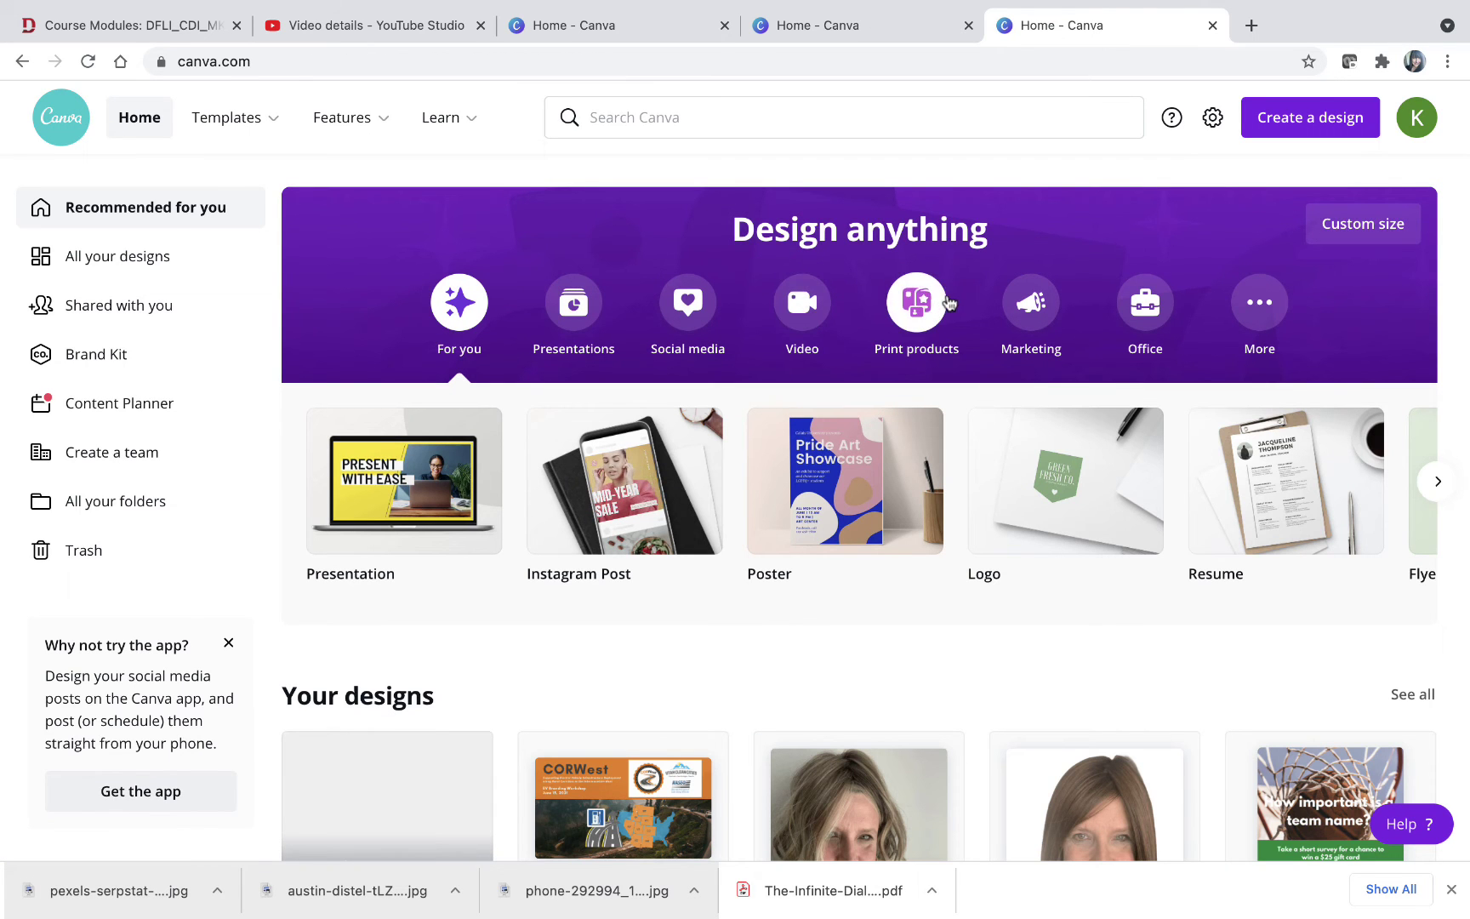
Start a new Facebook Post design and place The News template on the page.
click(695, 318)
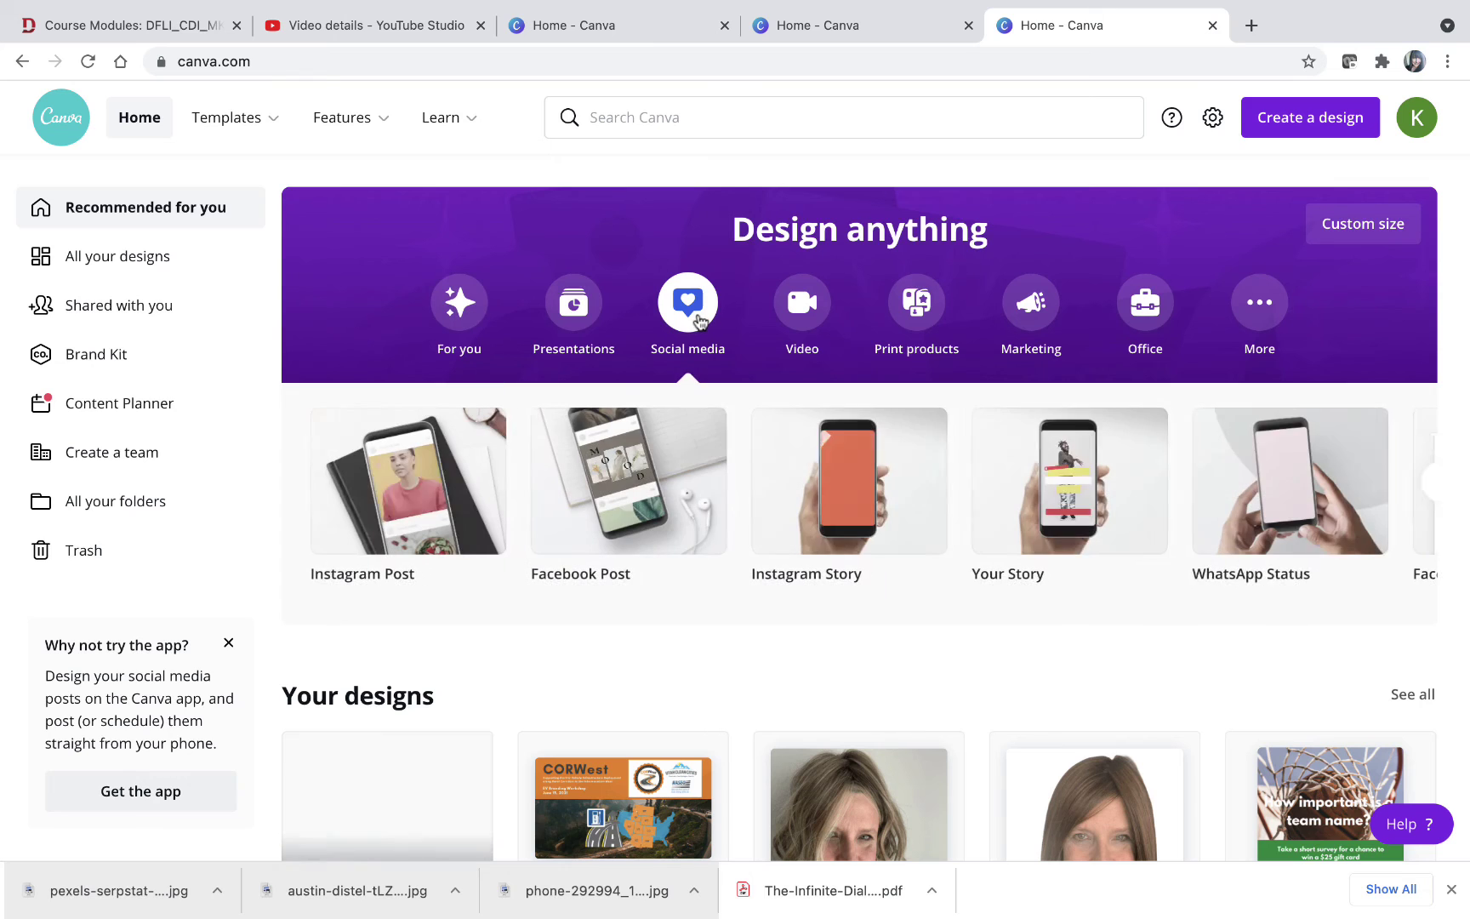
click(621, 481)
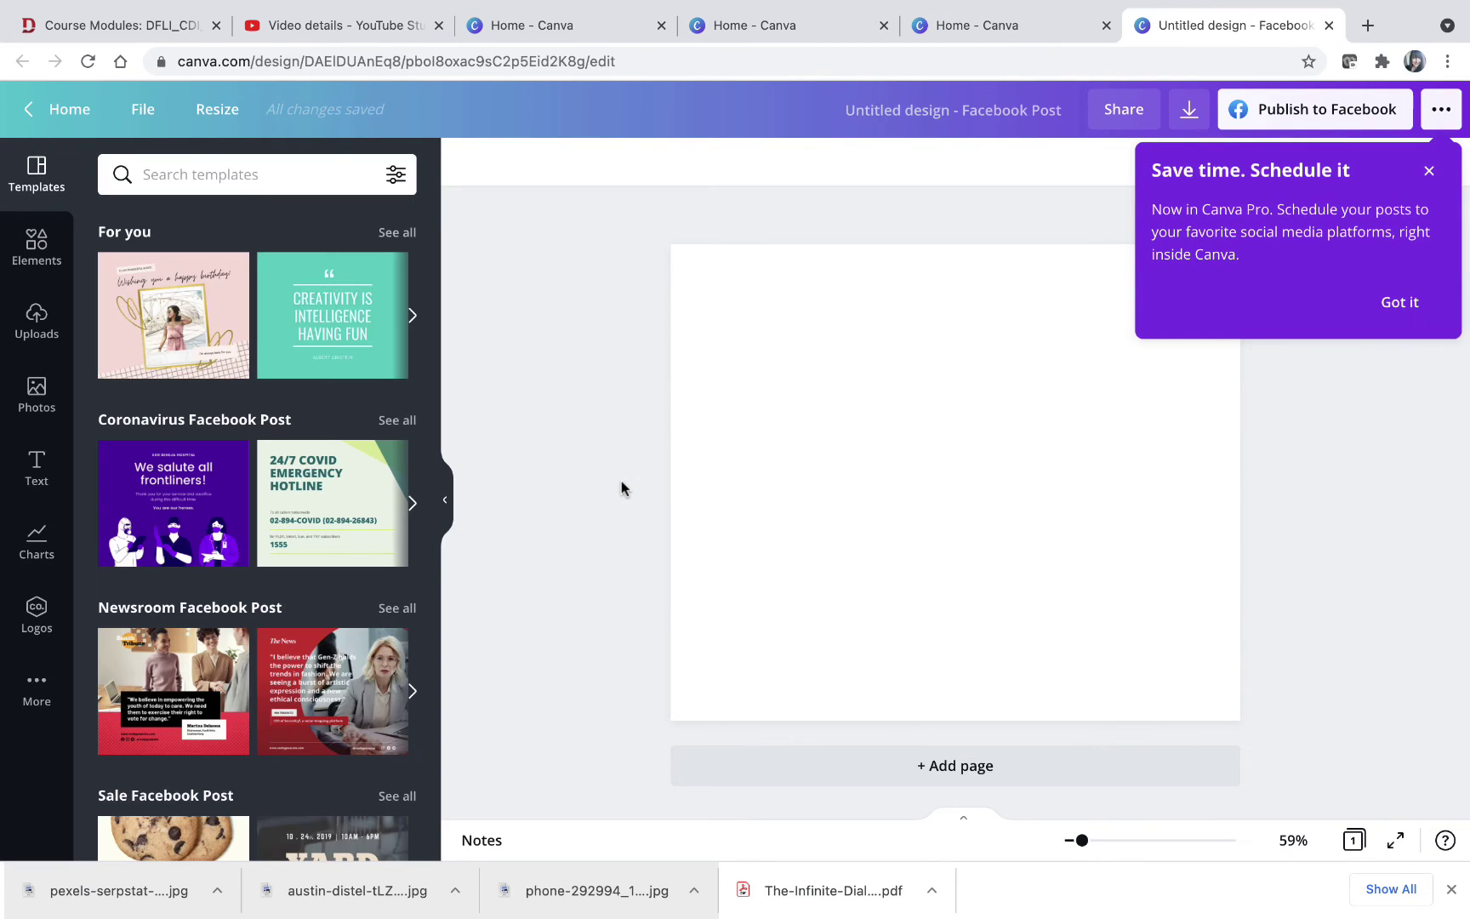
drag(340, 681, 825, 345)
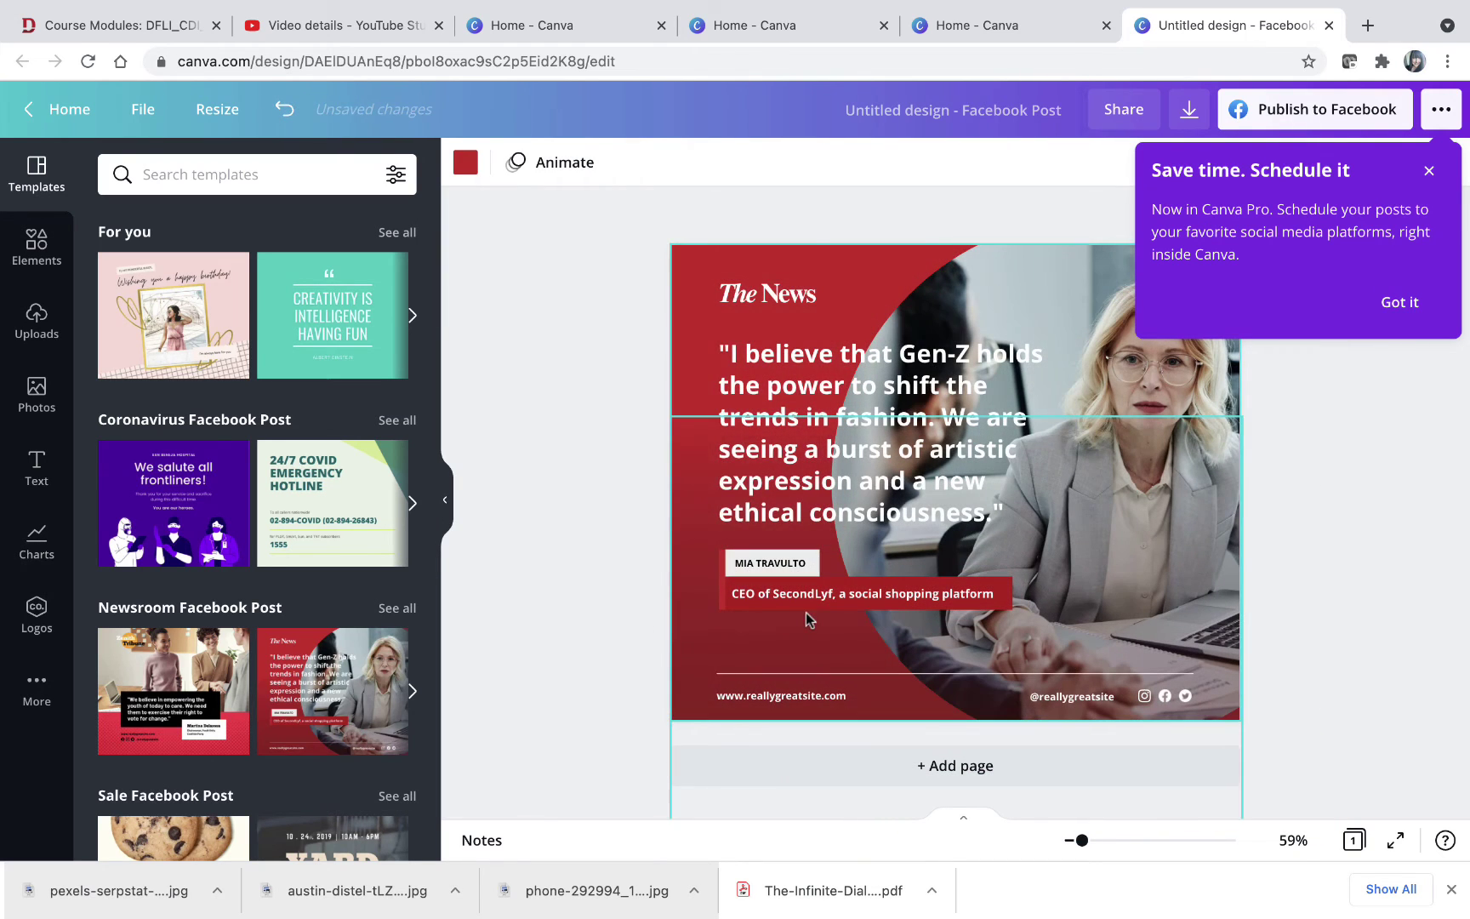
Replace the quote with 'To the best worlds.' and close the design tab.
click(813, 357)
click(812, 357)
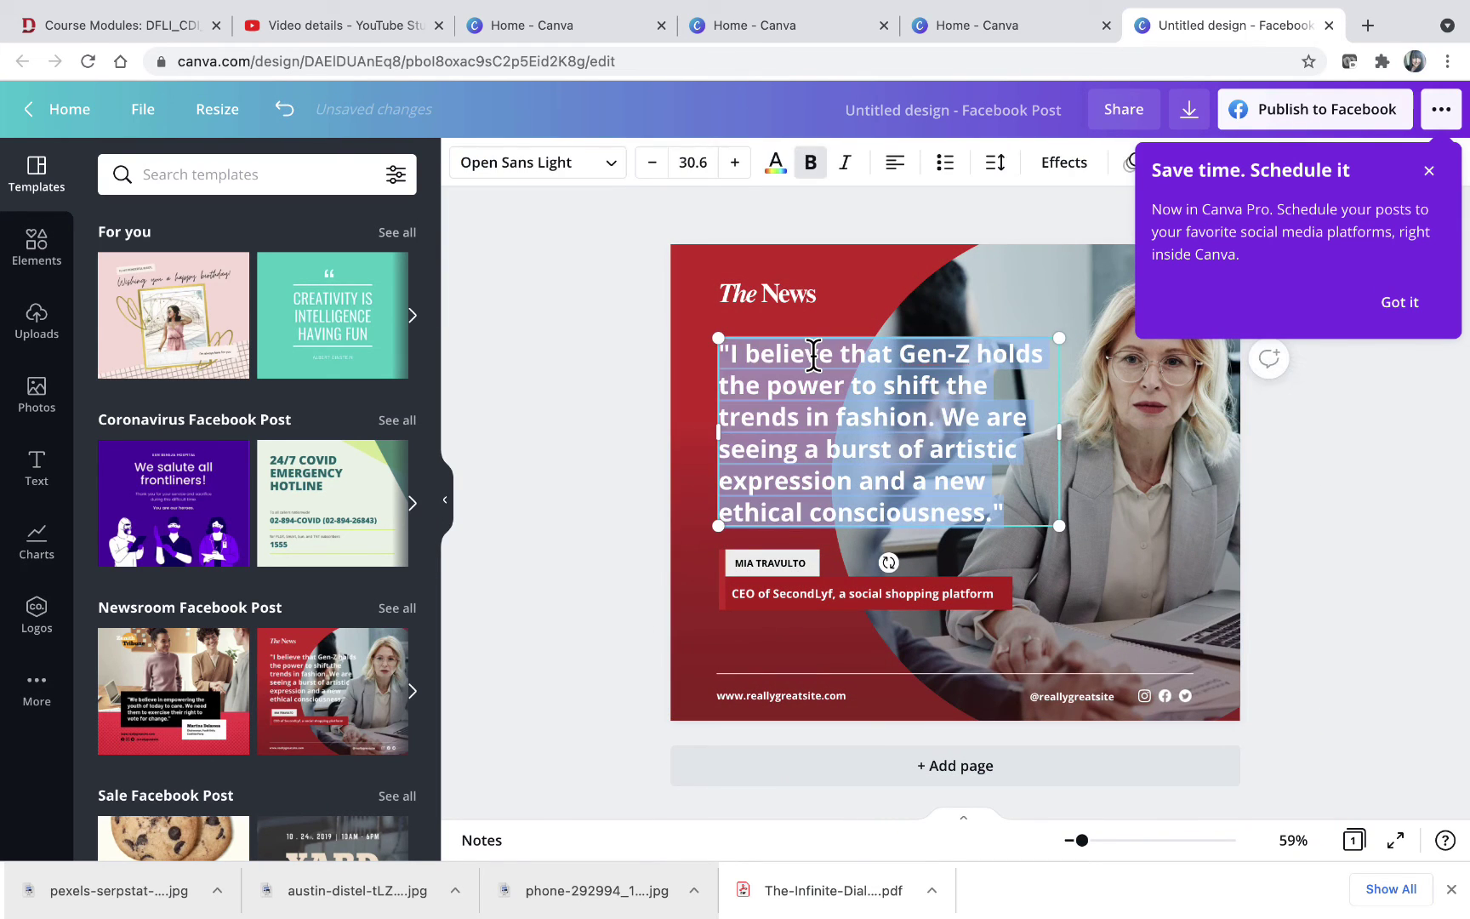
text(To t)
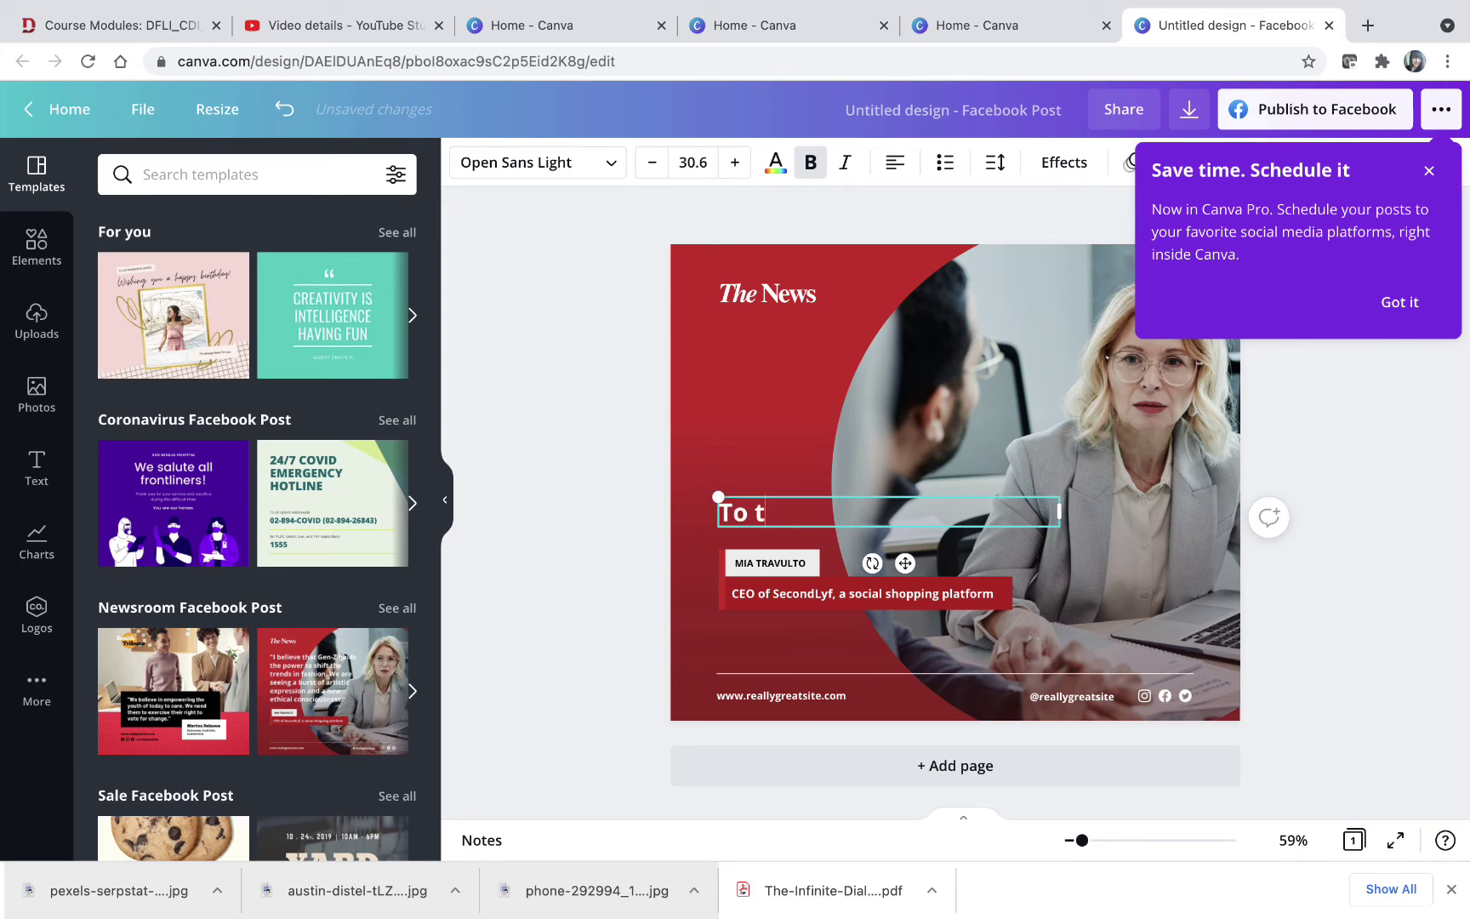
key(BackSpace)
text(the best w)
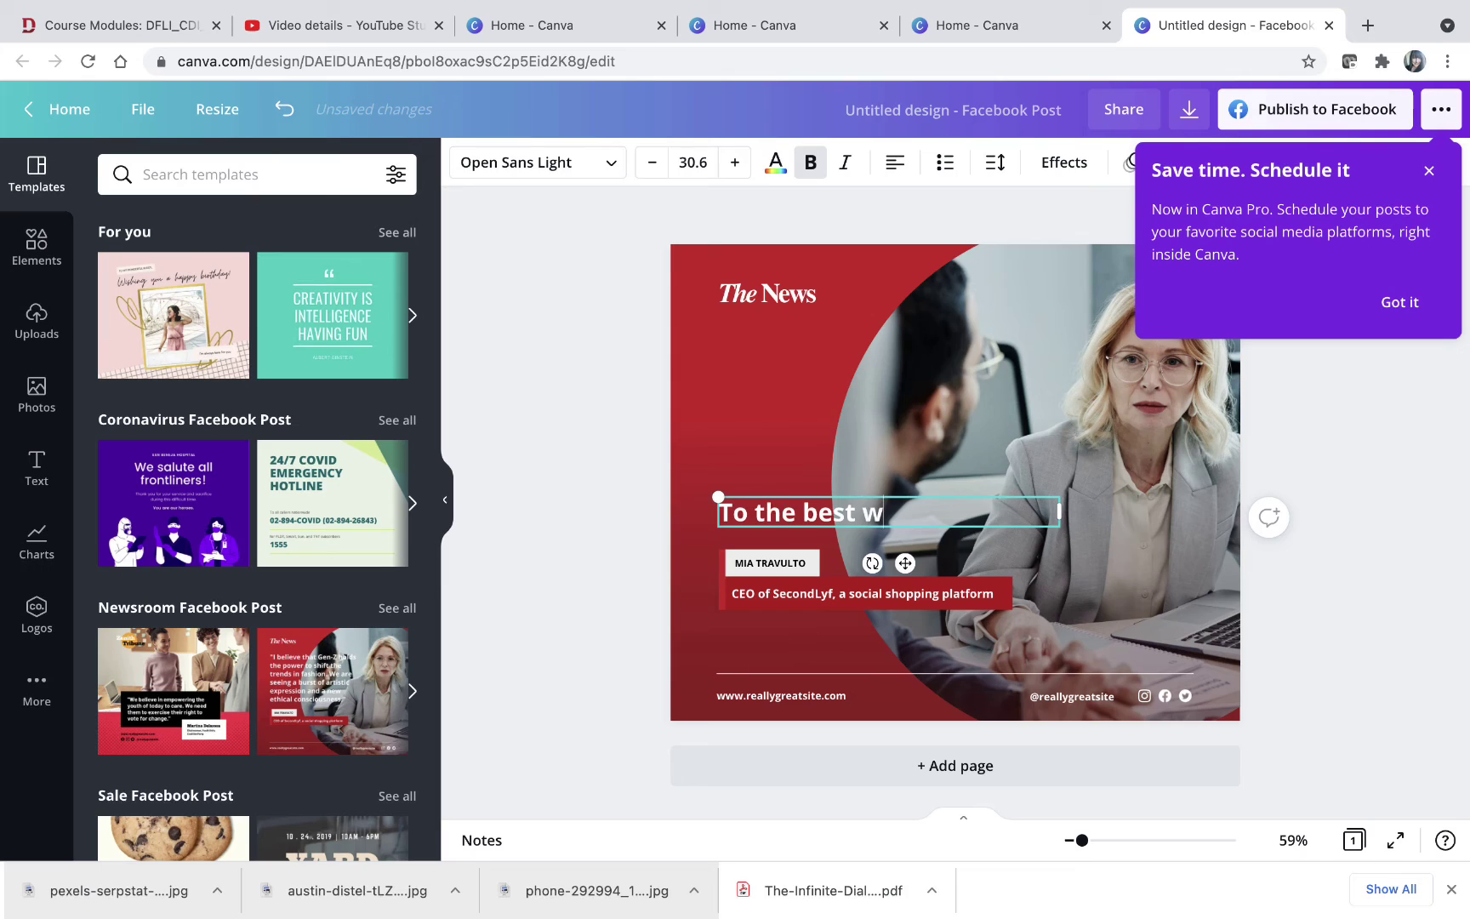
text(or)
key(BackSpace)
key(BackSpace)
key(BackSpace)
key(BackSpace)
text(wo)
key(BackSpace)
key(BackSpace)
text(worlds.)
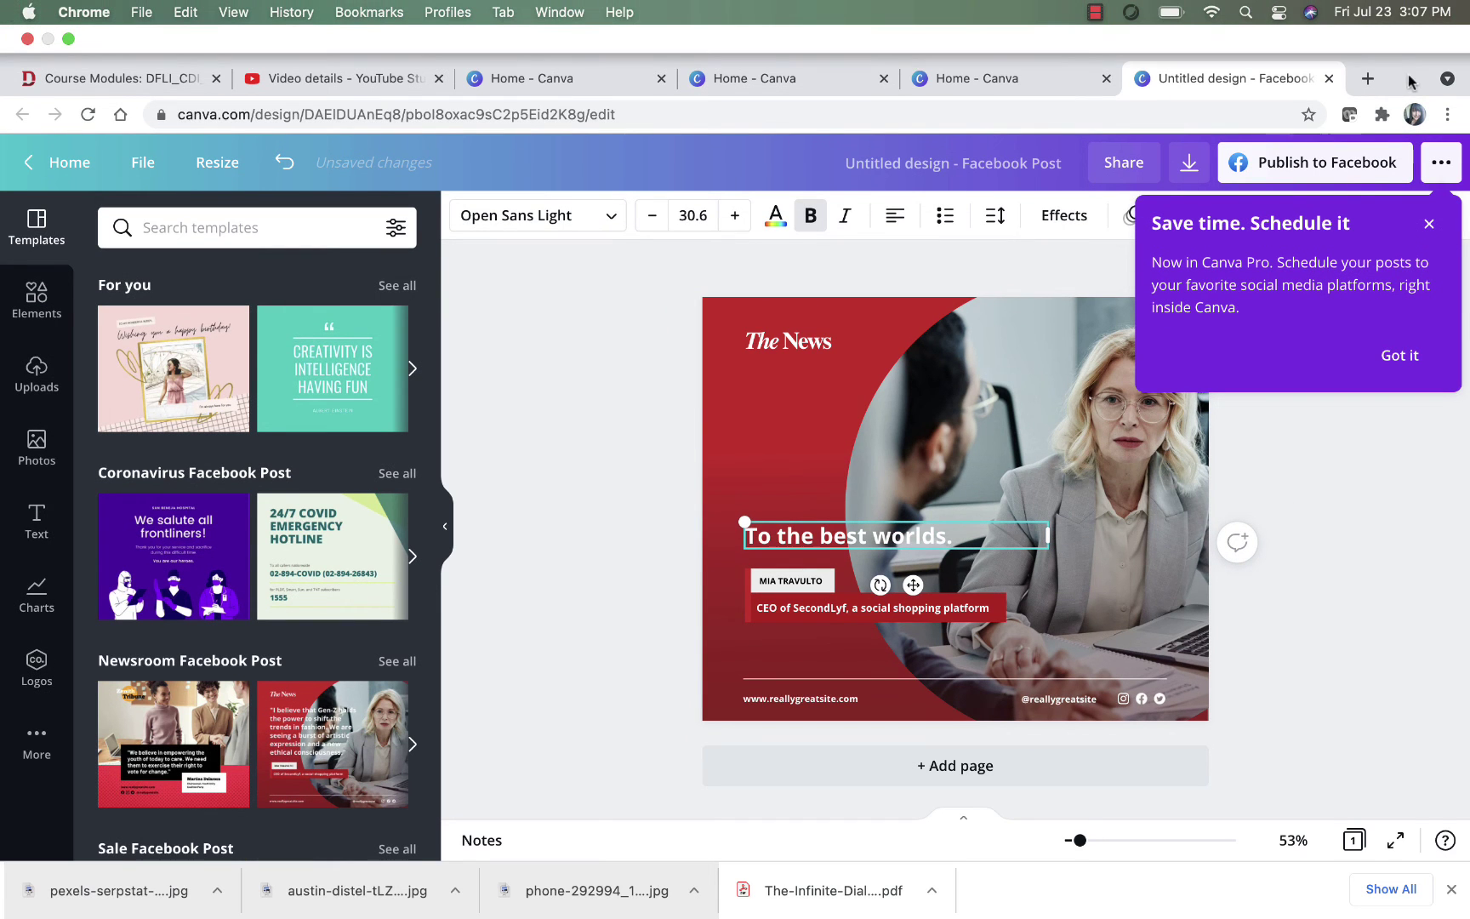
click(1329, 78)
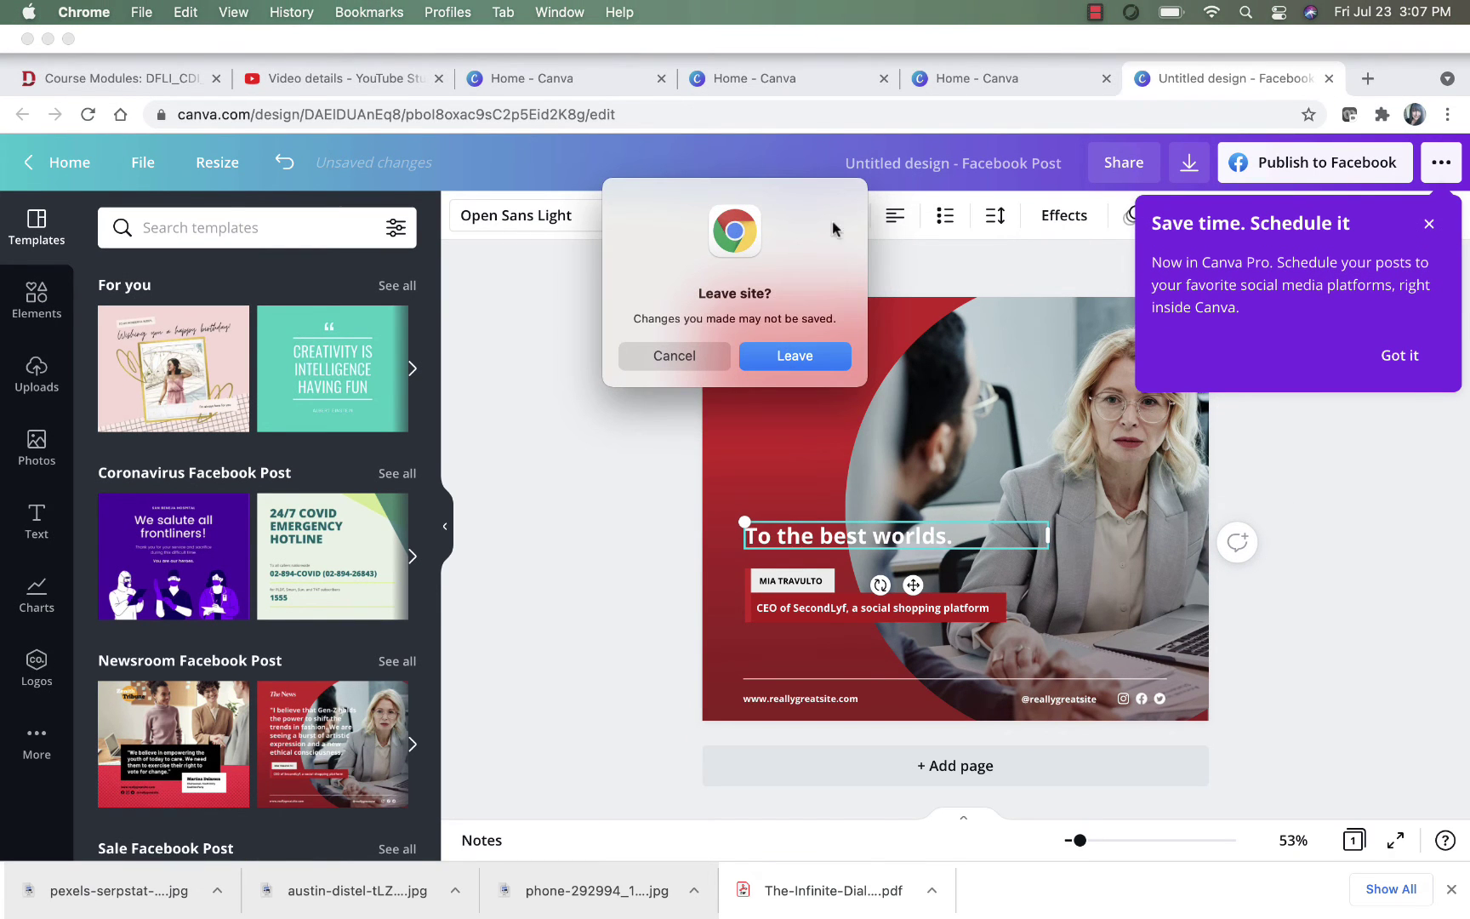
Leave without saving, close the three Canva tabs, and return to the PowerPoint slideshow.
click(795, 357)
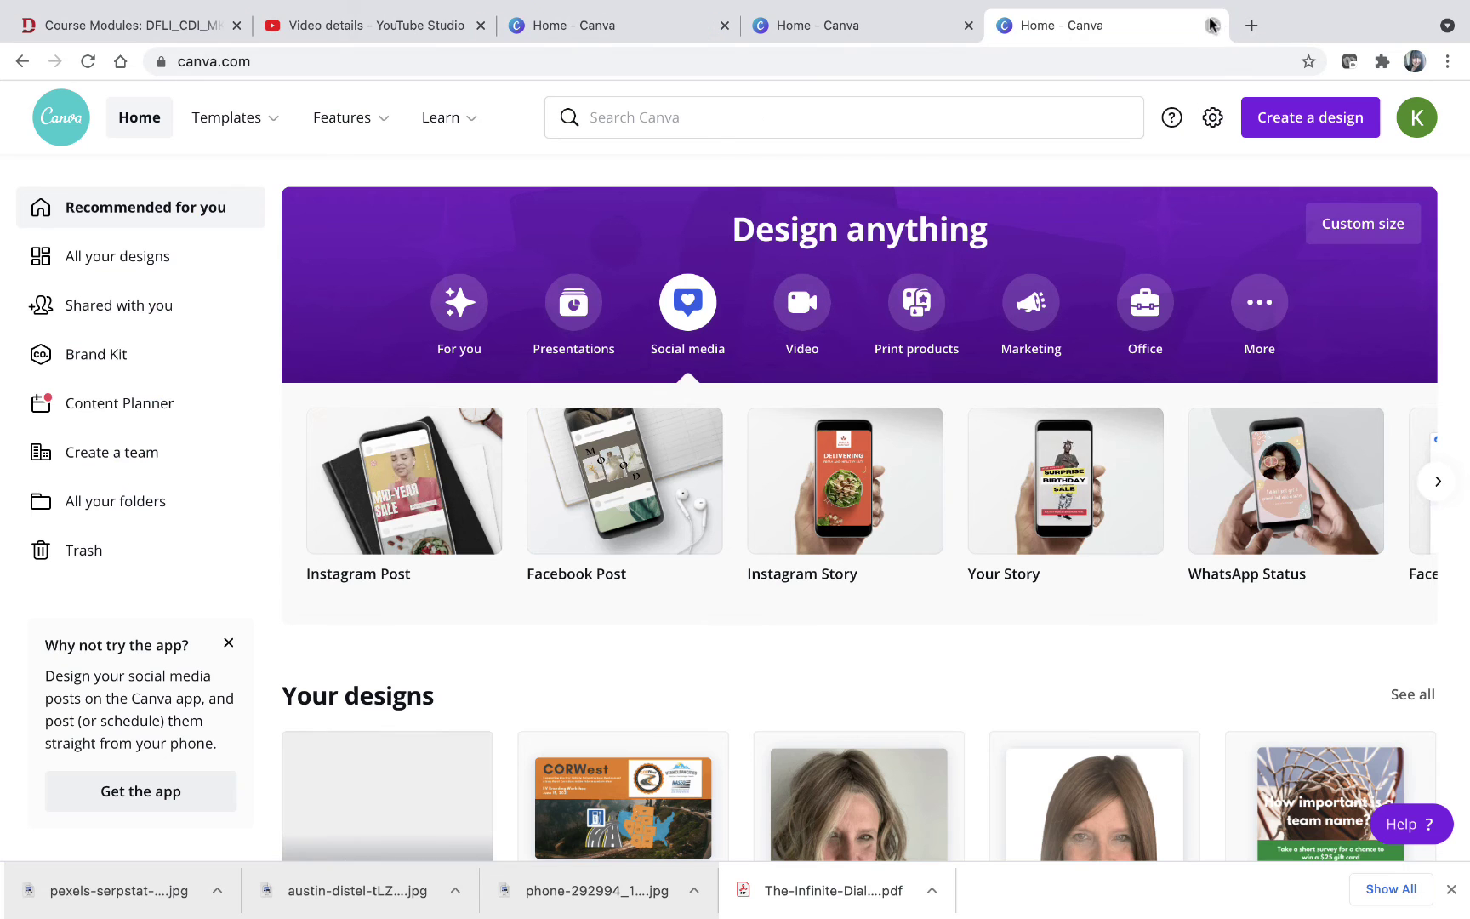
click(1212, 29)
click(968, 25)
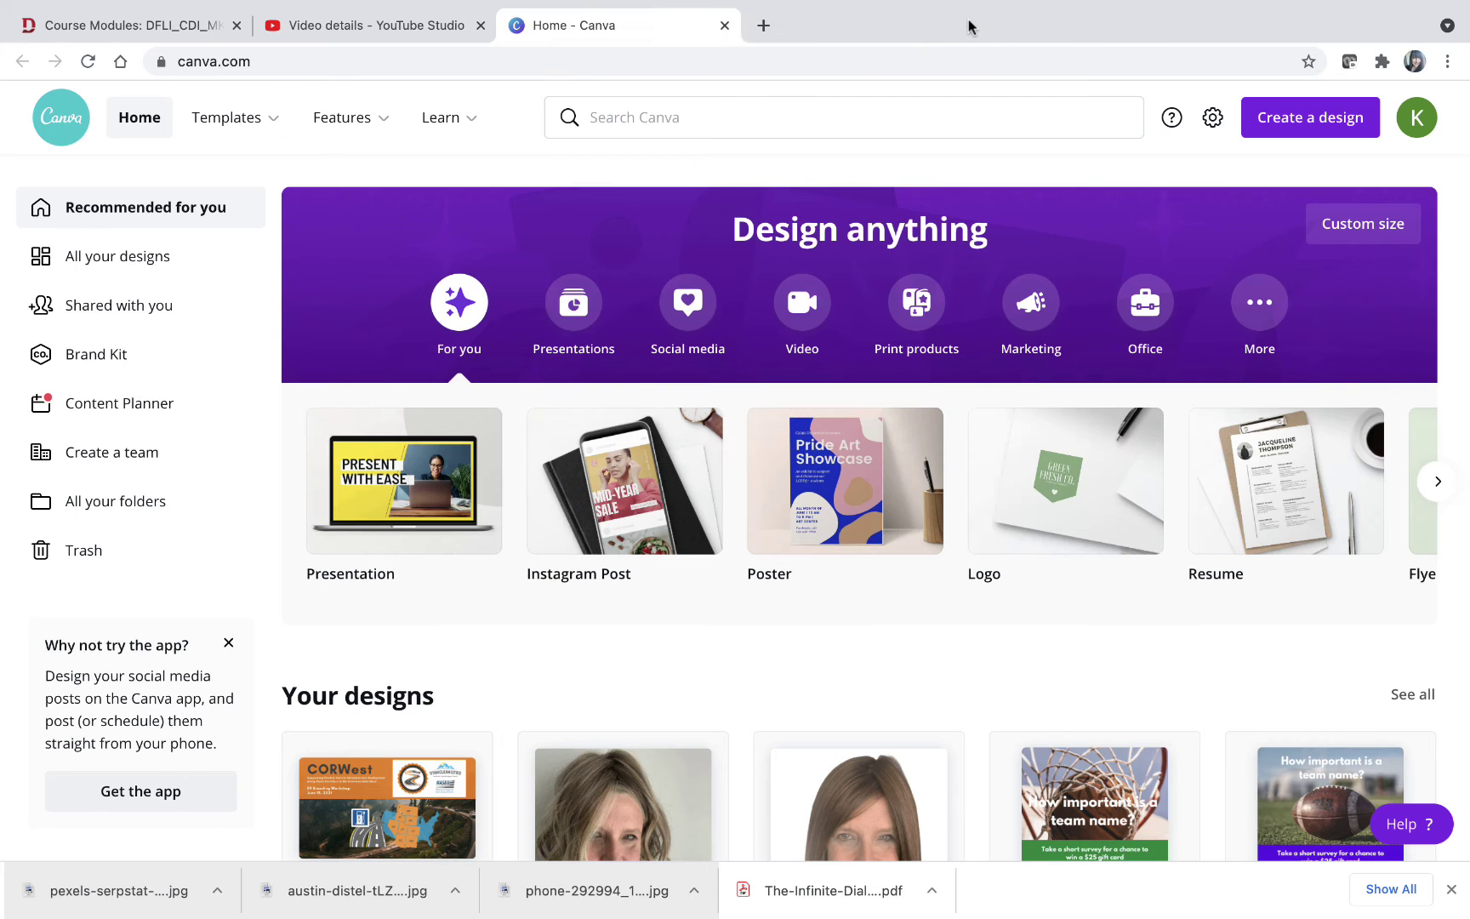
click(721, 24)
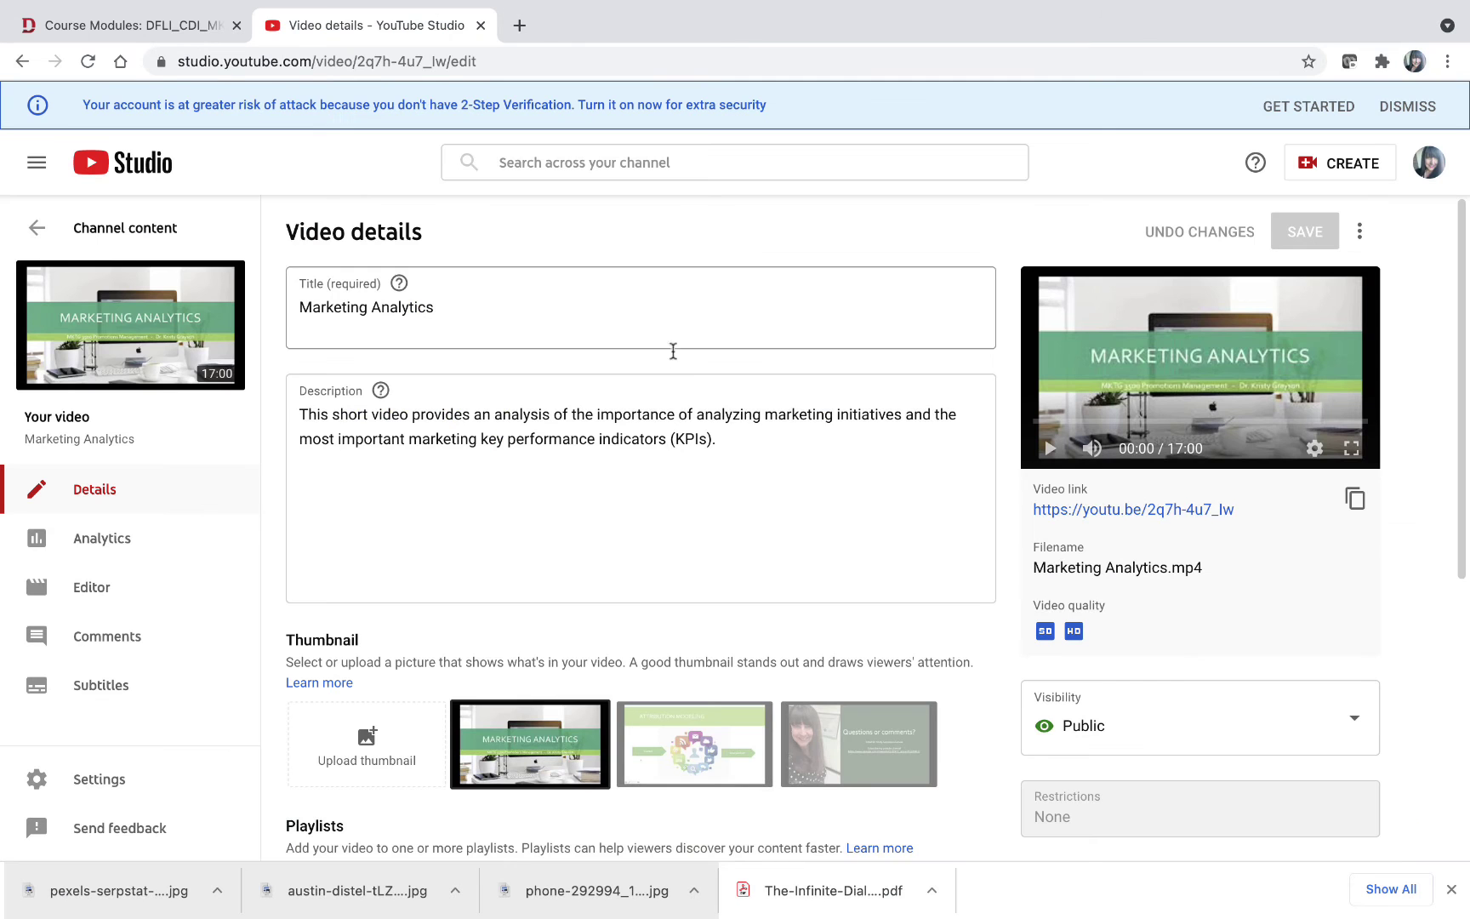
mouse_move(940, 916)
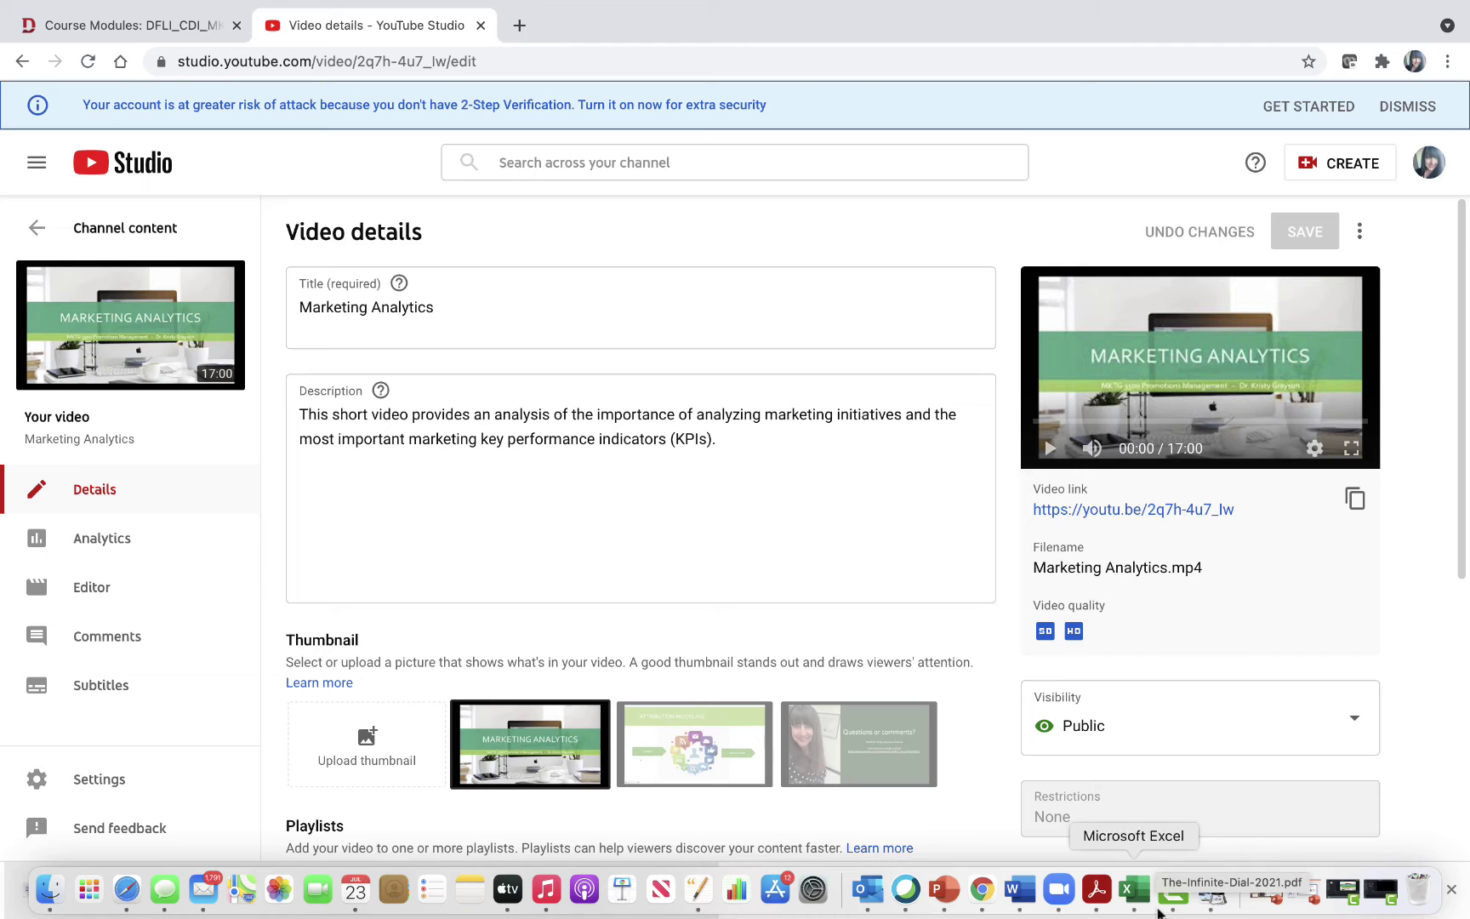
click(951, 889)
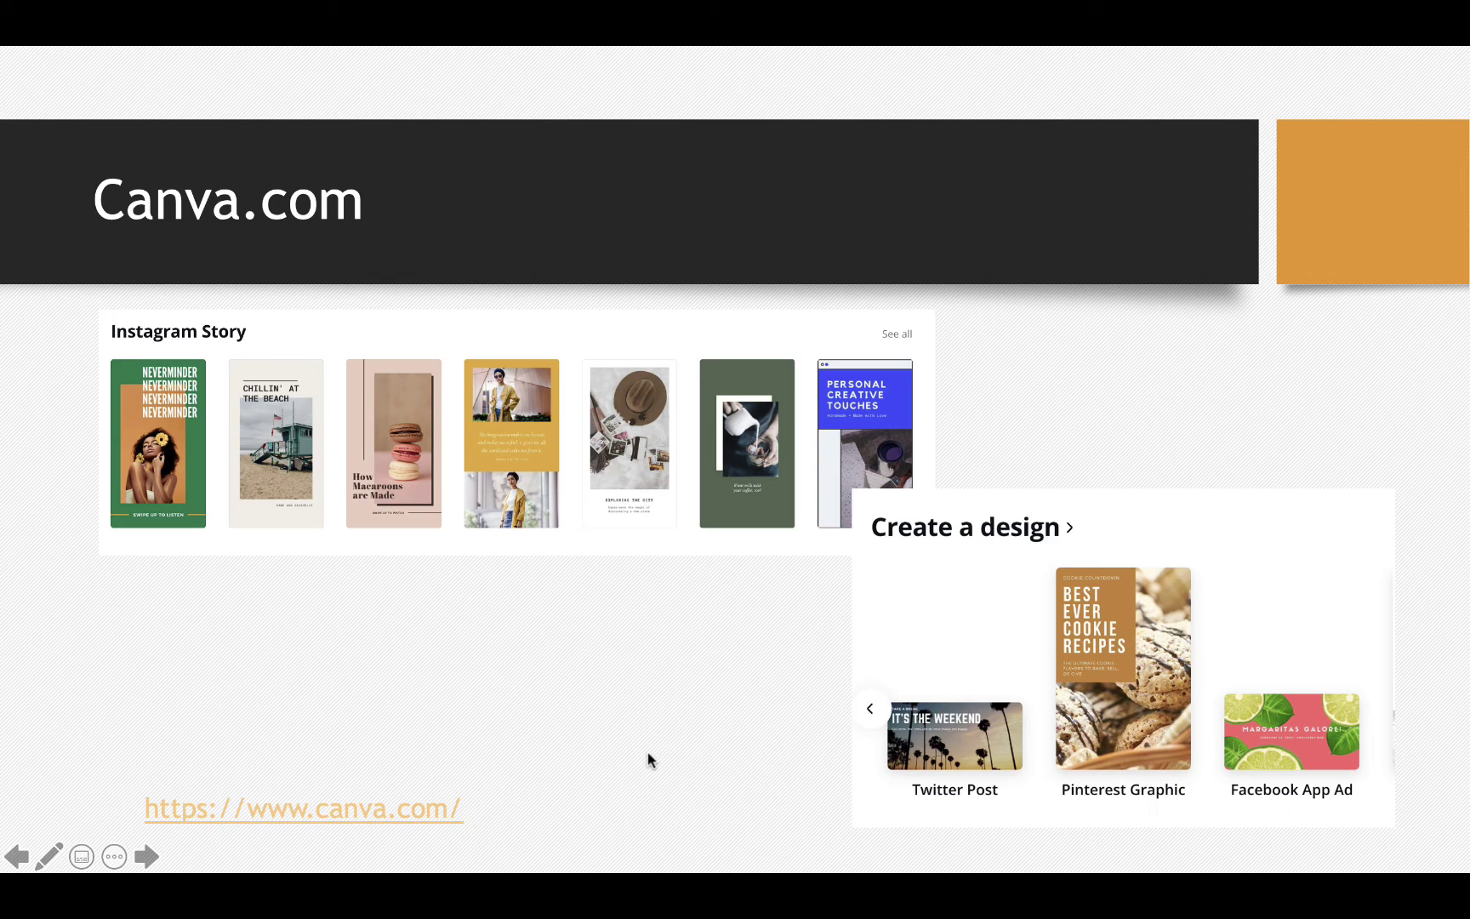
Advance past Bannersnack.com to the Smart Ads Creator - Wordstream slide and open its link.
key(Right)
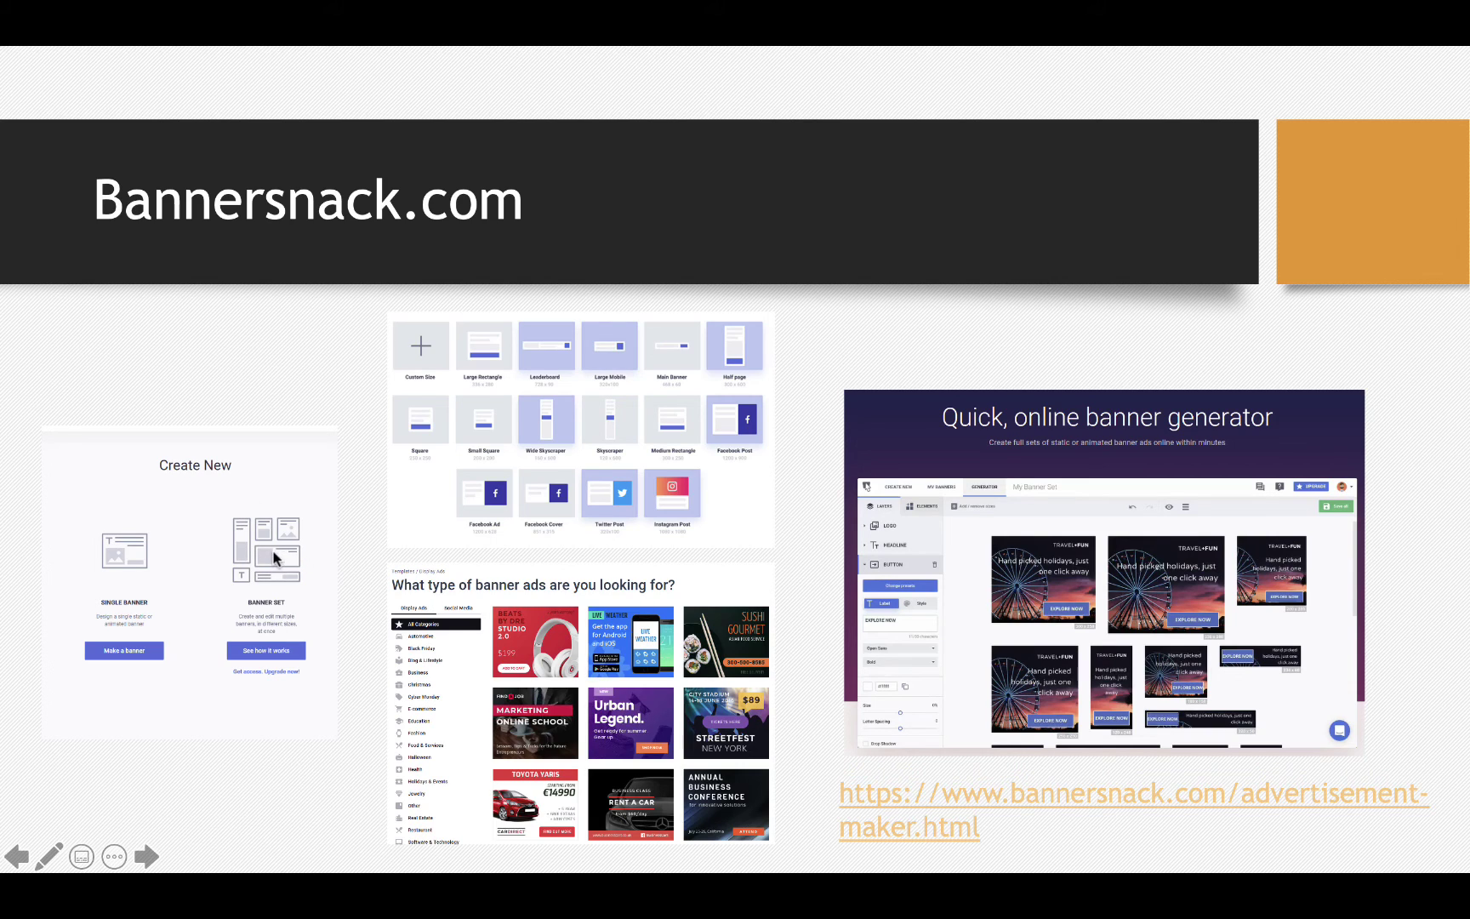
click(805, 697)
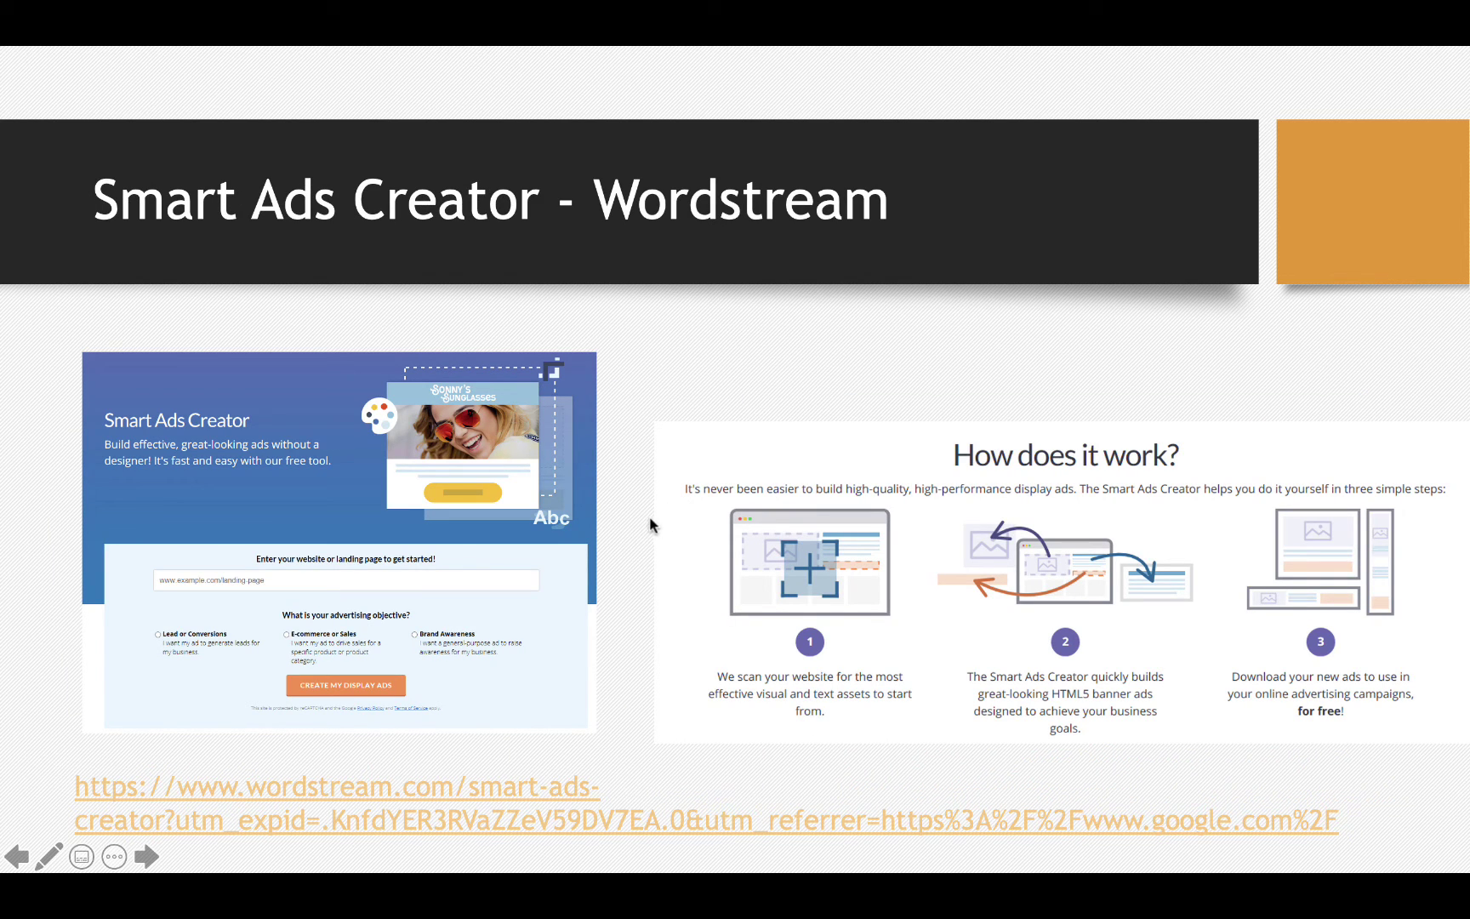
click(616, 824)
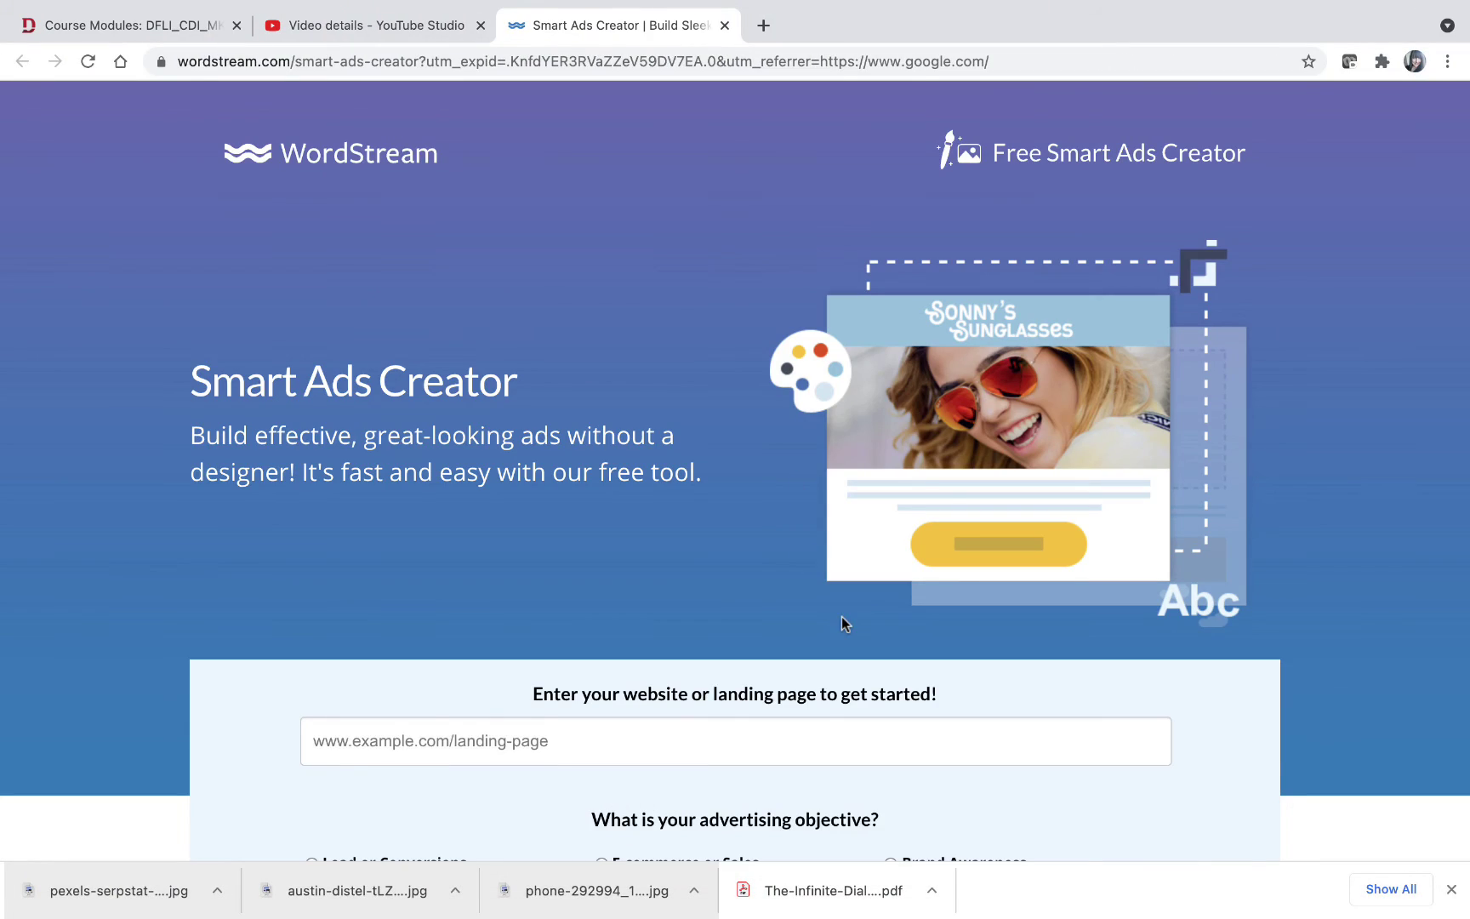
Enter 'duncandon' in the Smart Ads Creator website field, then open a new browser tab.
click(621, 742)
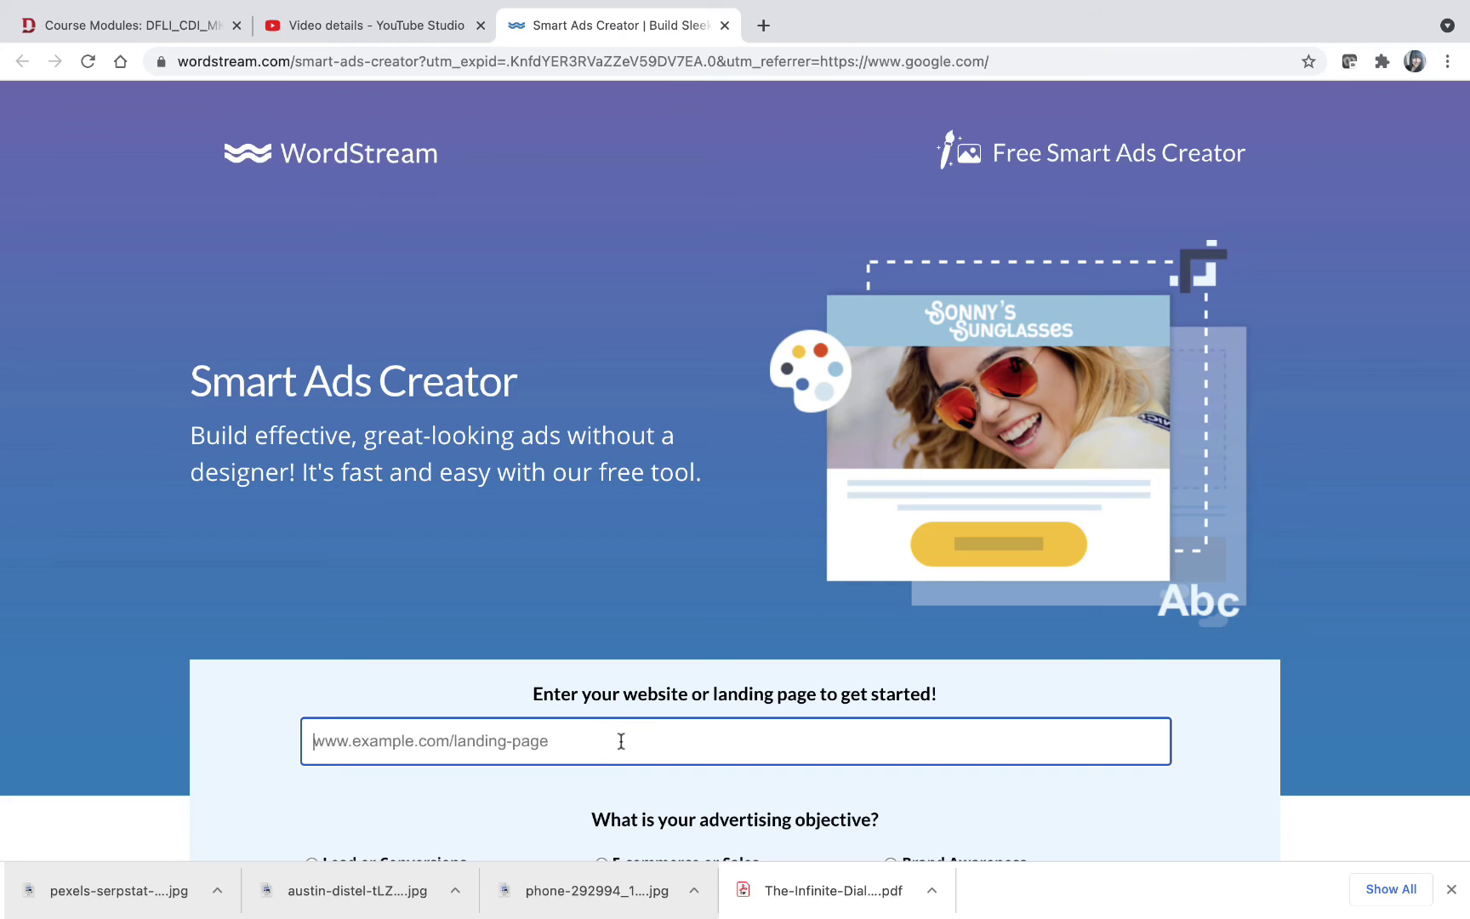
click(620, 741)
text(duncan)
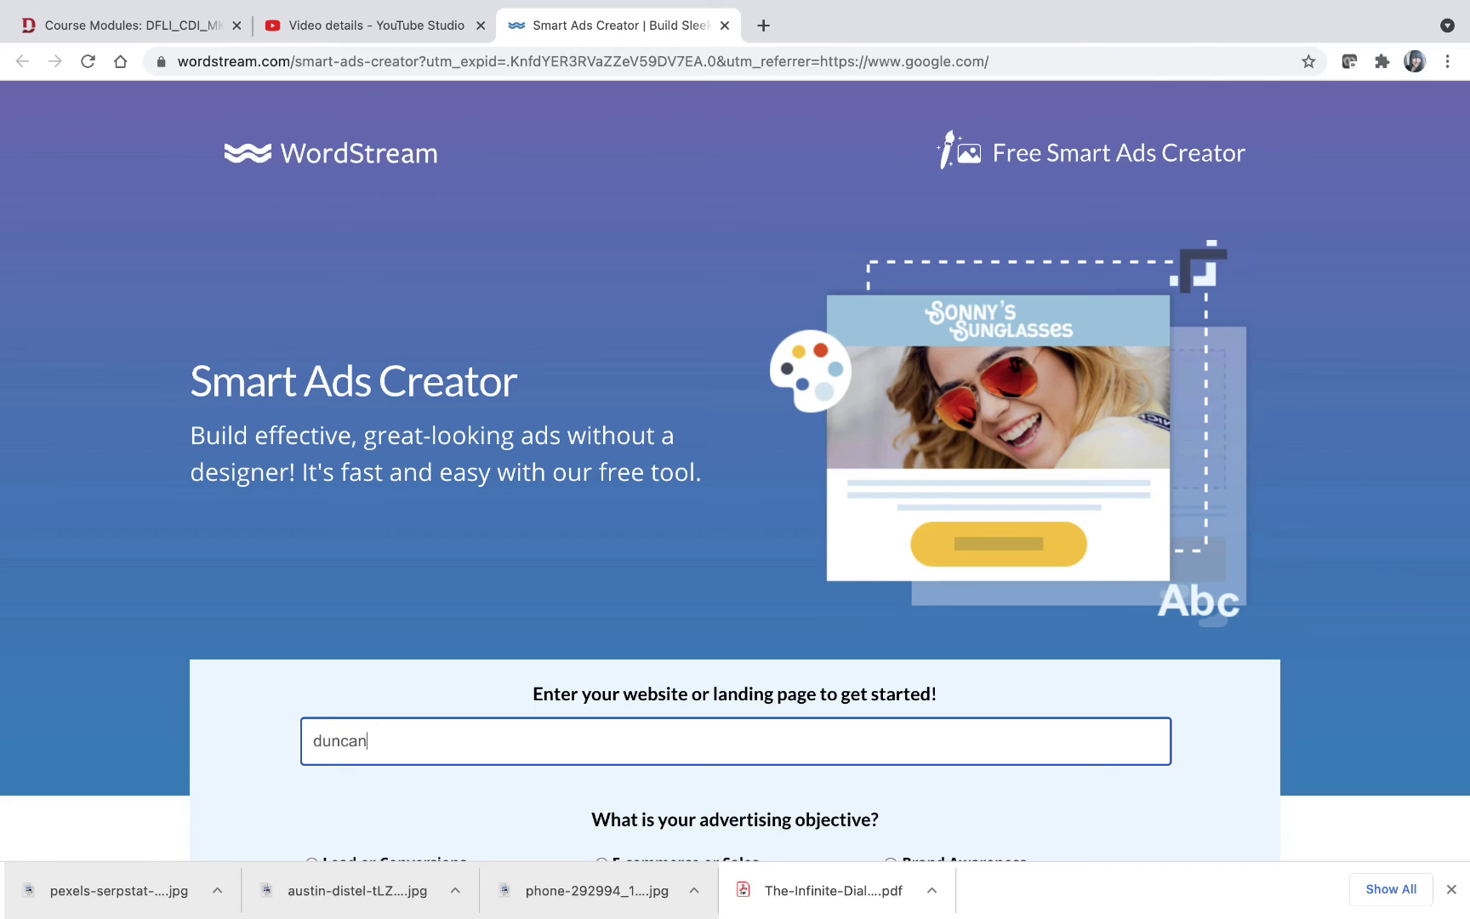
text(d)
key(BackSpace)
text(don)
click(763, 27)
Search Google for Dunkin' Donuts from the 'duncan don' suggestion.
click(741, 57)
text(duncan)
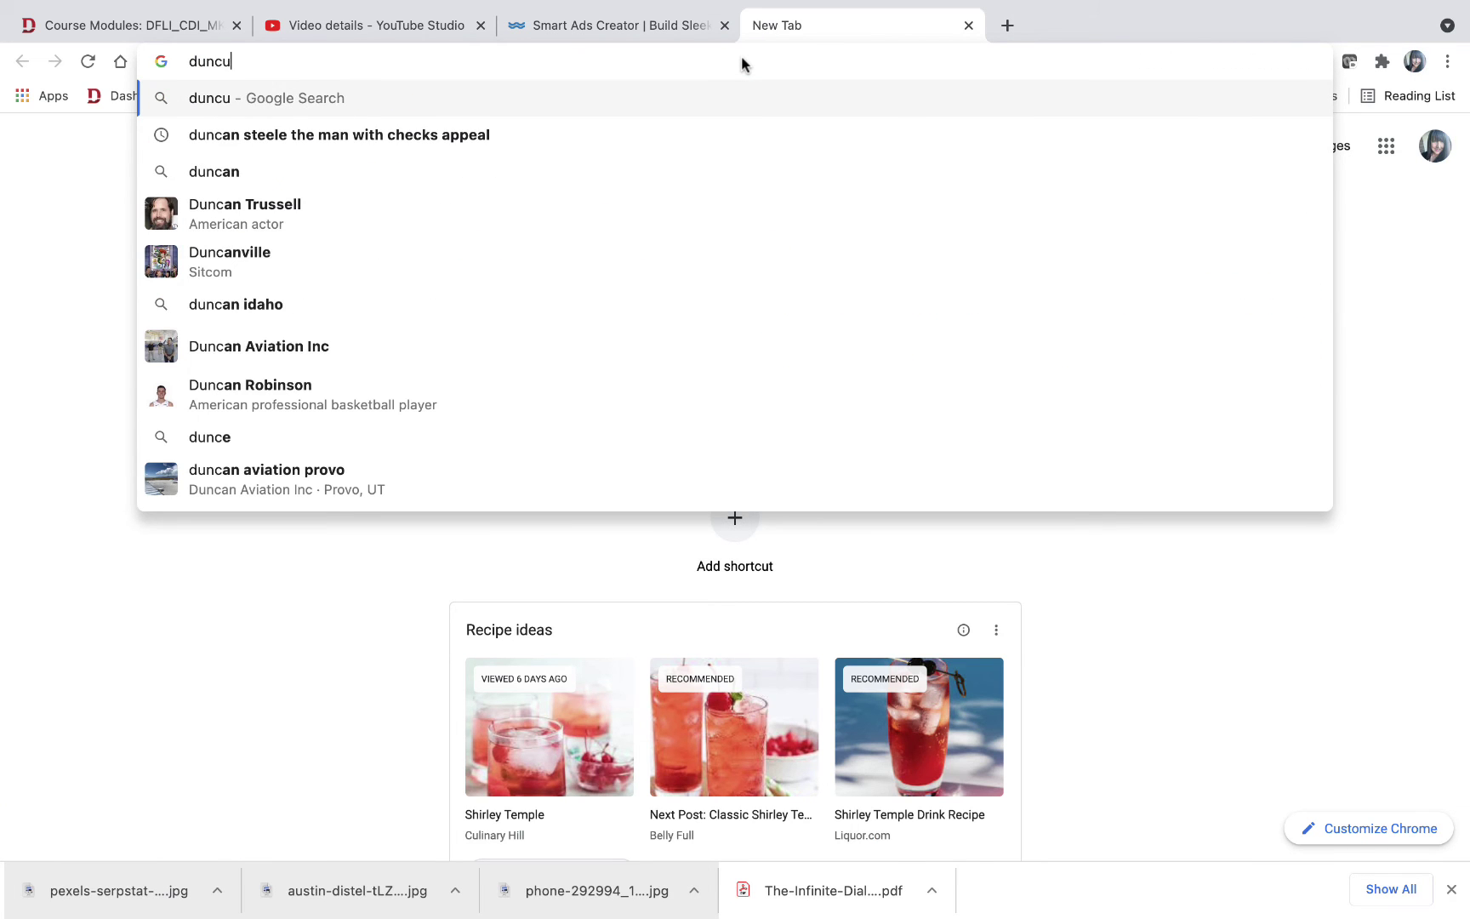
key(BackSpace)
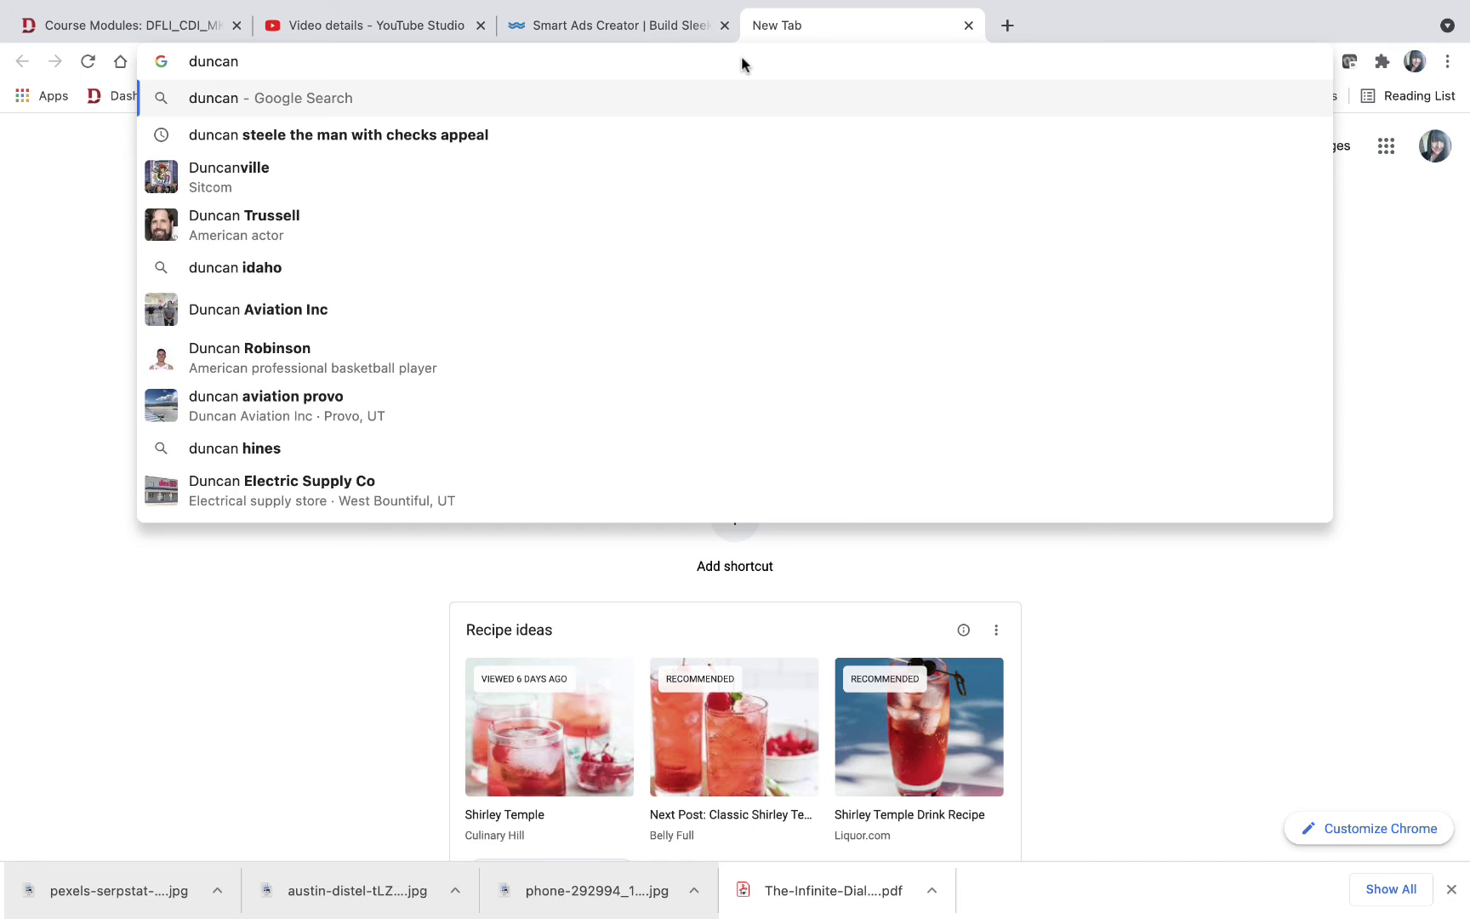
text(donut)
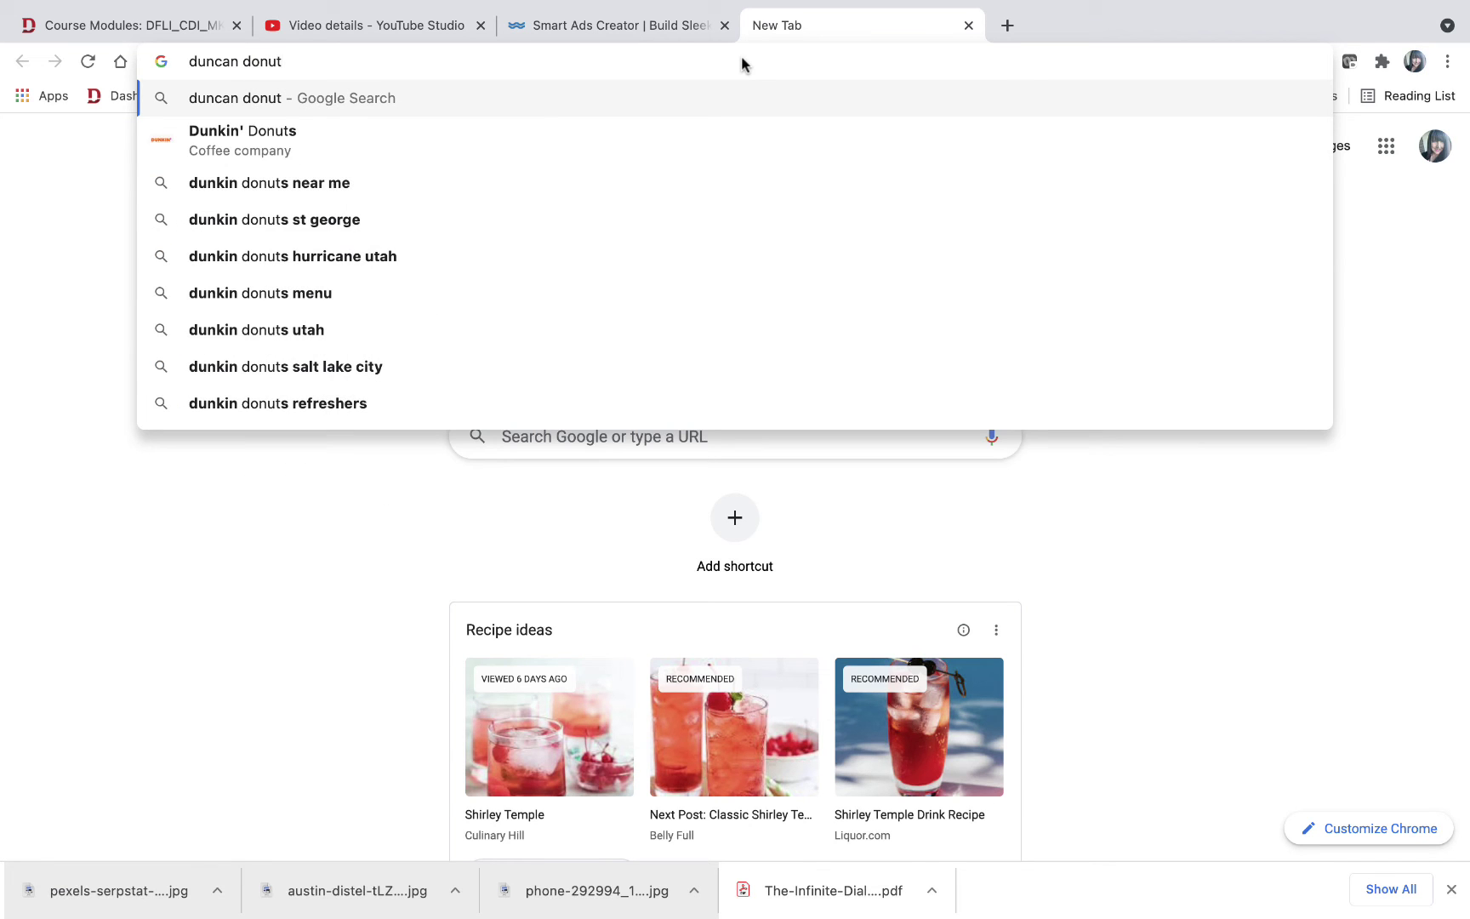
click(676, 145)
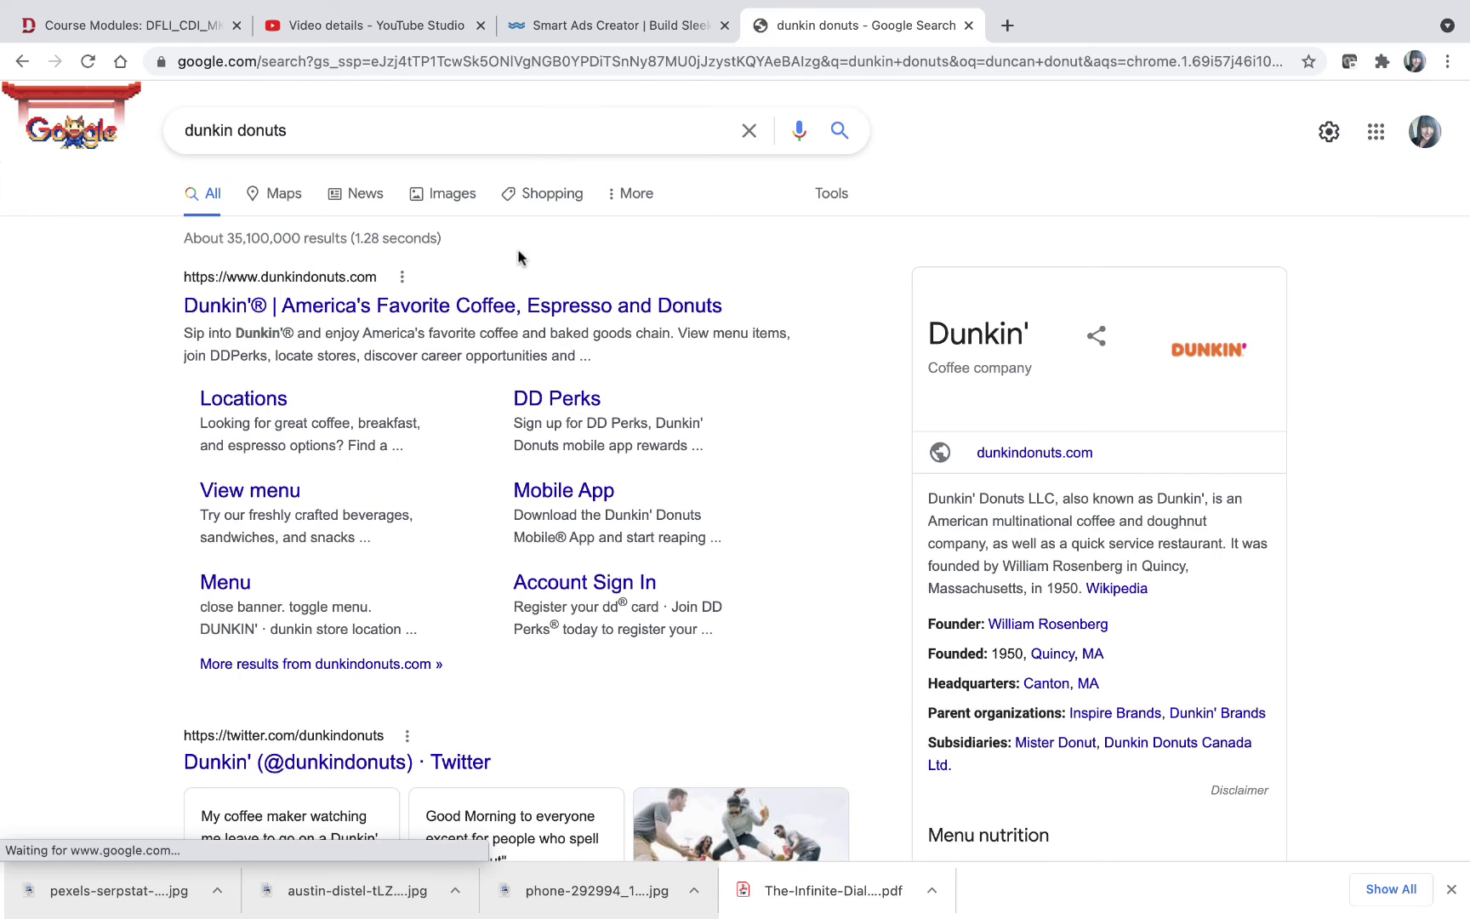
Submit duncandonuts.com with the Brand Awareness objective and generate the display ads.
click(672, 25)
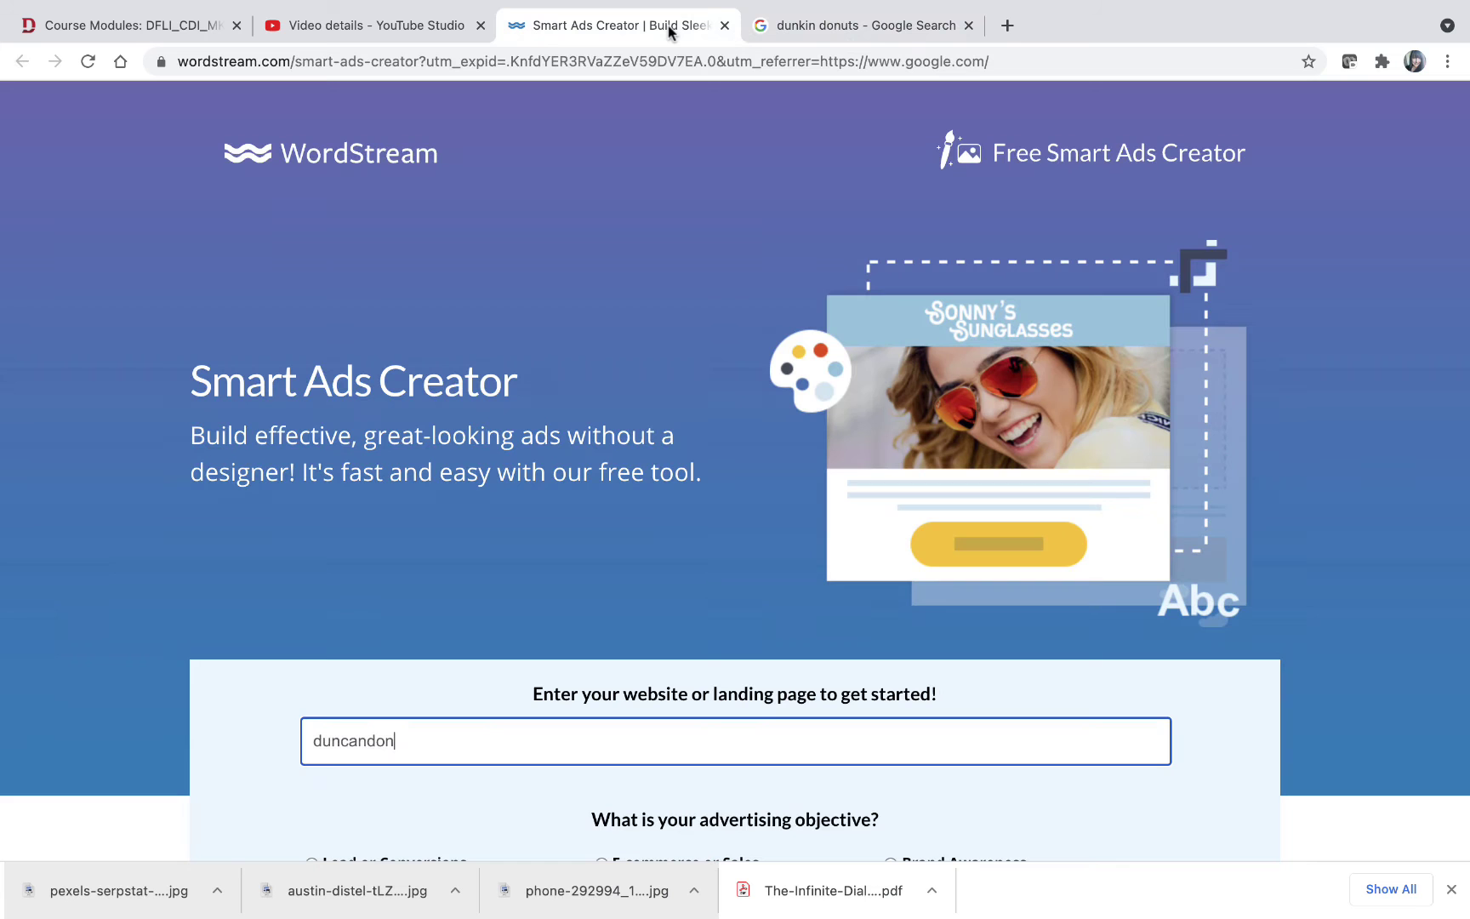
text(uts.com)
key(Return)
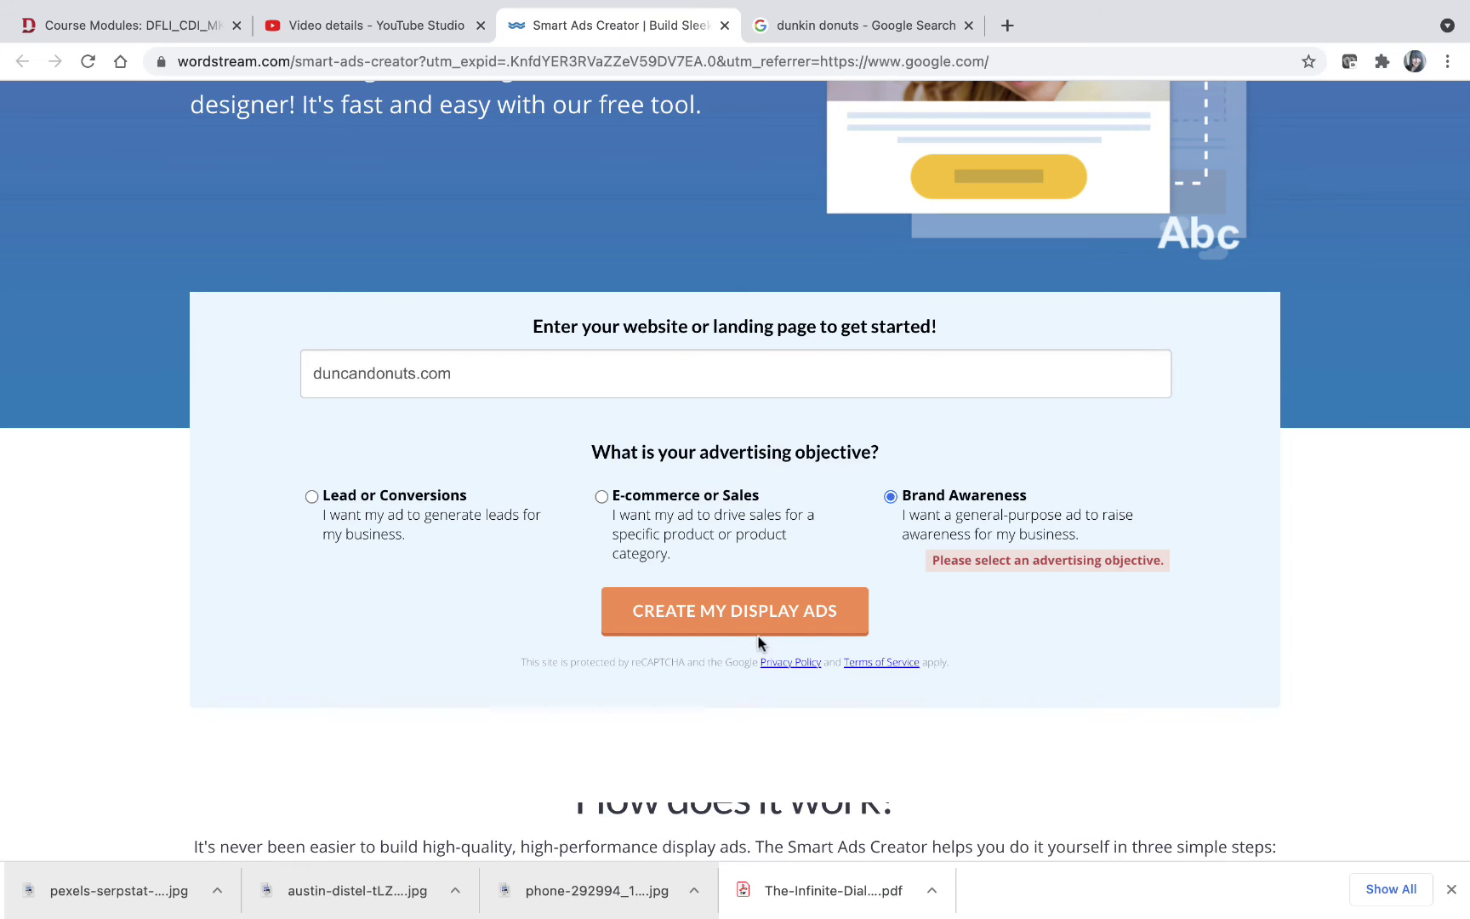
click(783, 612)
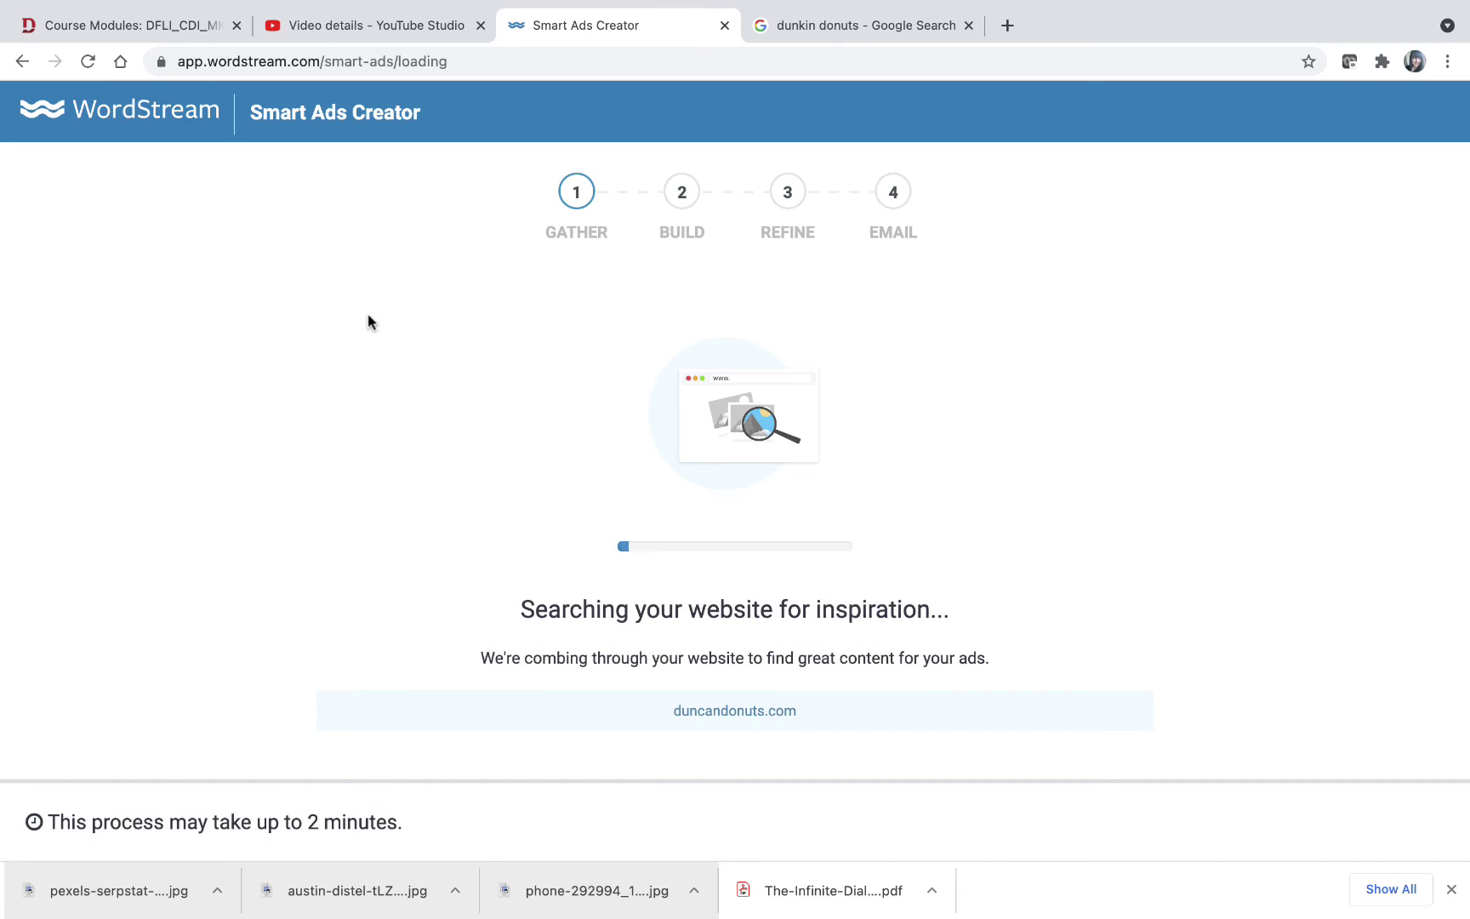
In the search tab, replace the address with dunkindonuts.com.
click(908, 21)
click(906, 53)
text(dunkind)
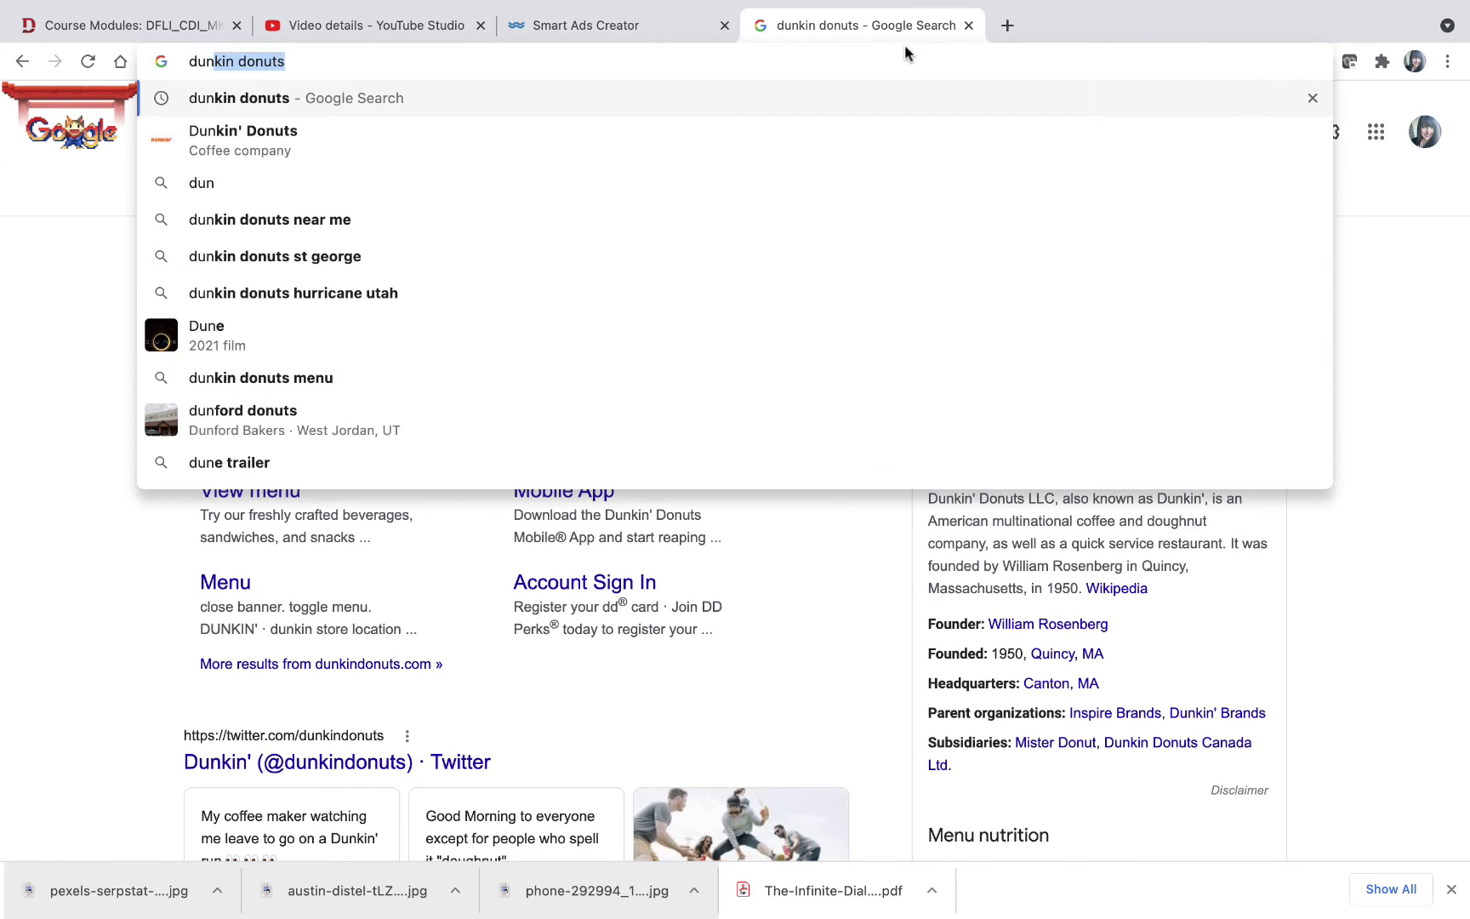
text(onuts.com)
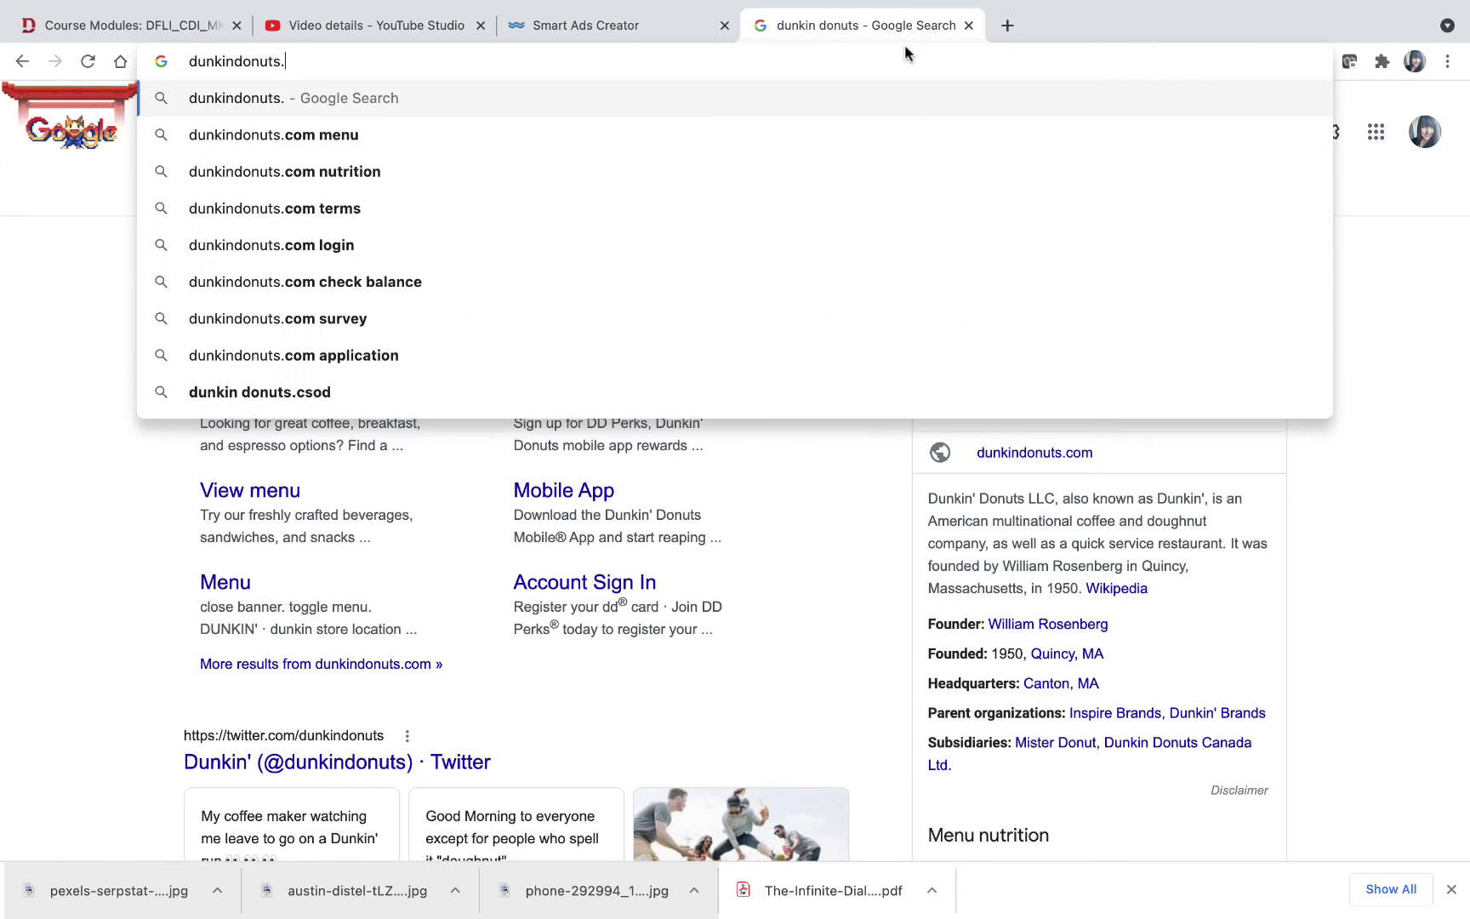
Load dunkindonuts.com, then return to the ad generator's progress tab.
key(Return)
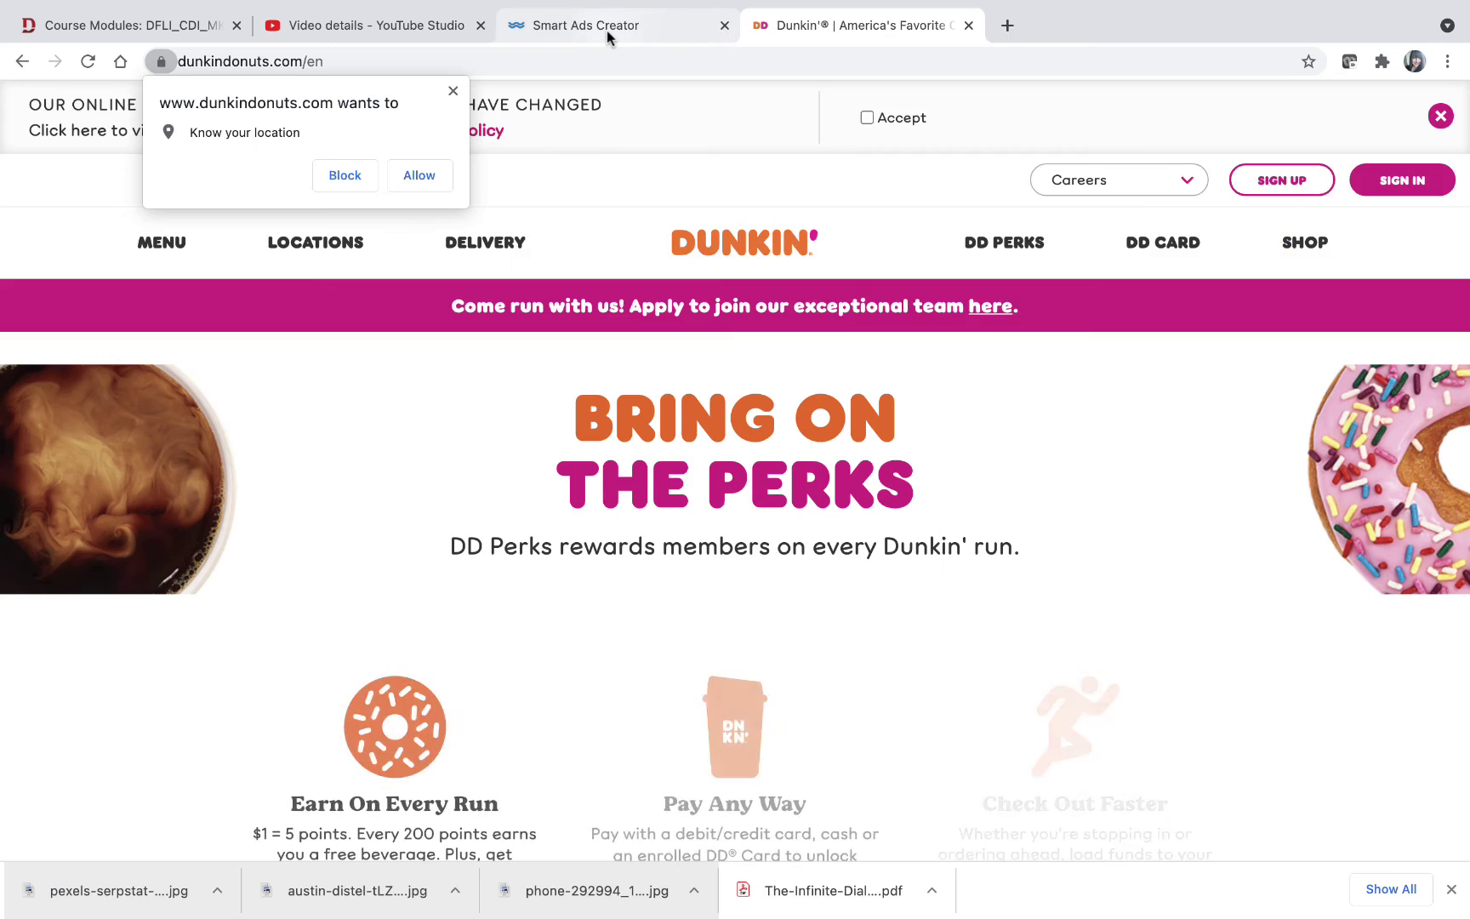
click(608, 33)
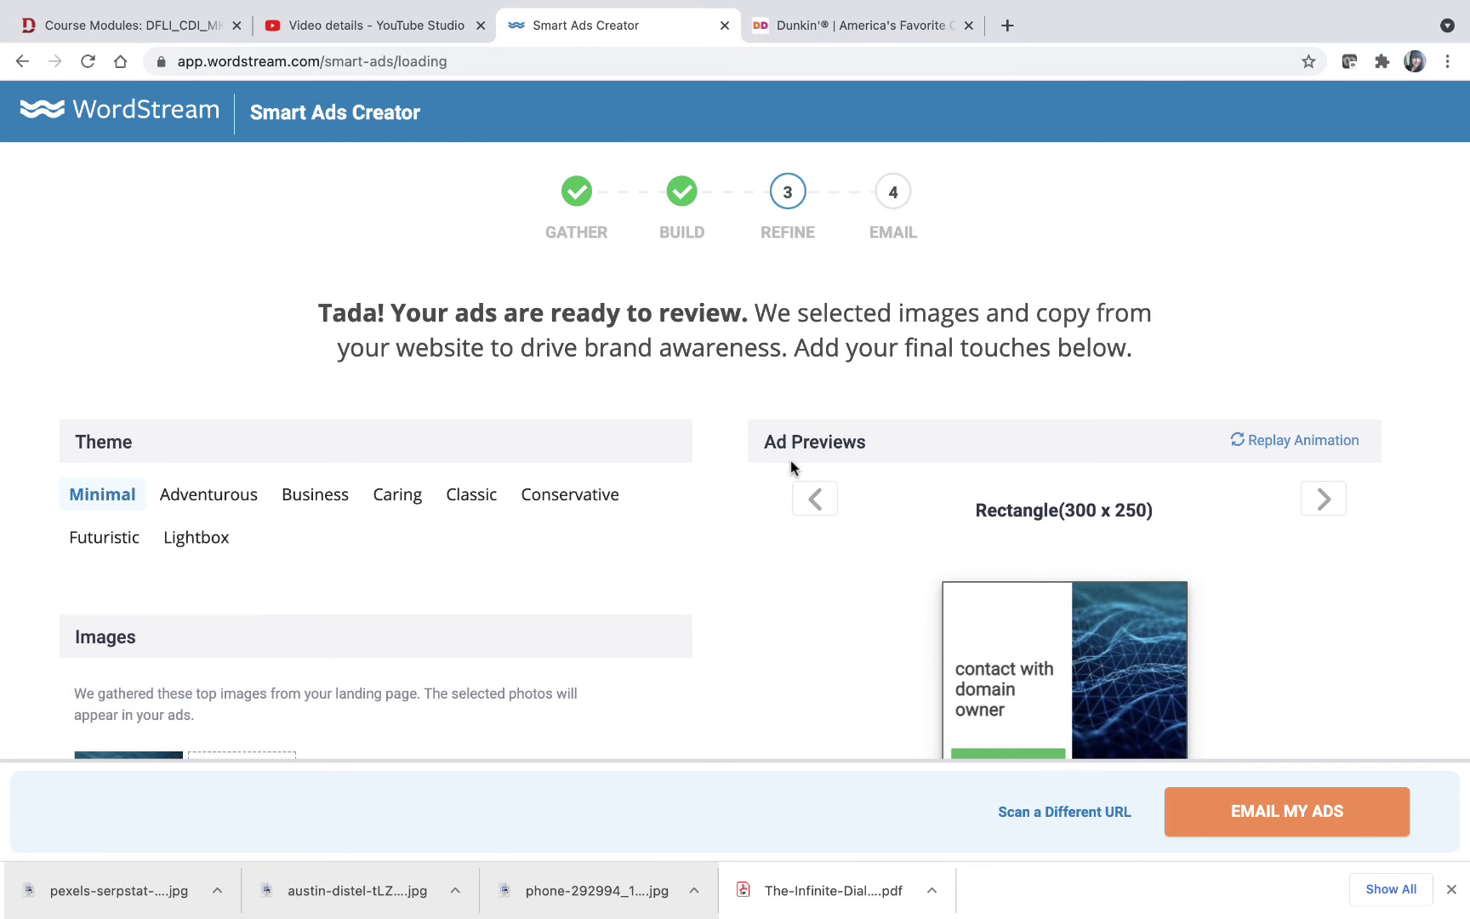
Scroll through the generated ads' Theme, Images and Text sections.
scroll(1290, 230, down, 1)
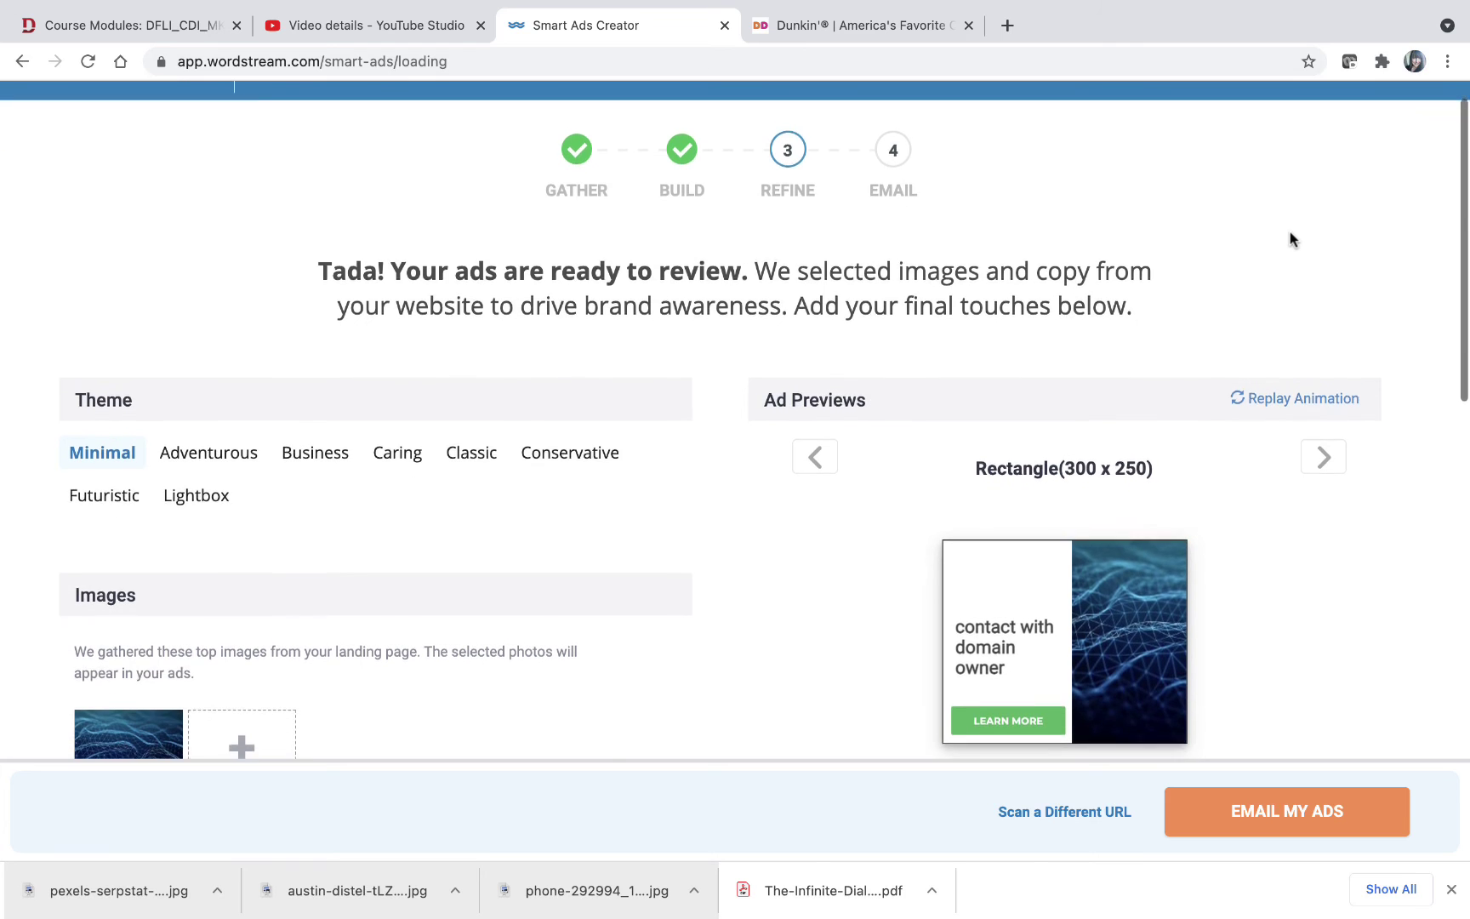
scroll(1290, 232, down, 8)
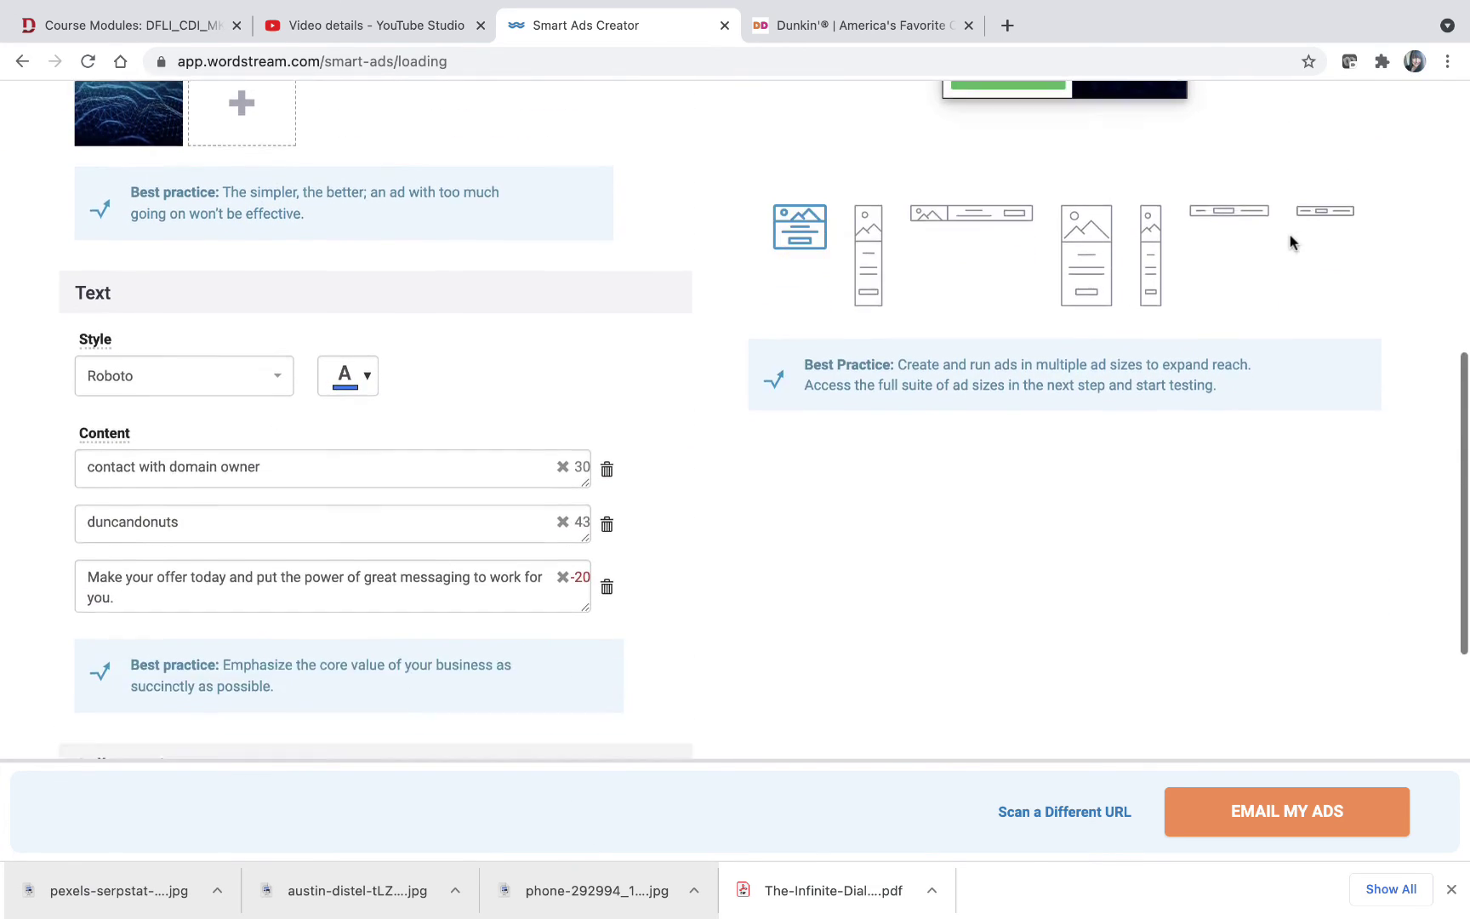
scroll(1289, 243, down, 5)
scroll(1289, 244, up, 13)
scroll(1289, 243, up, 1)
scroll(1289, 243, down, 3)
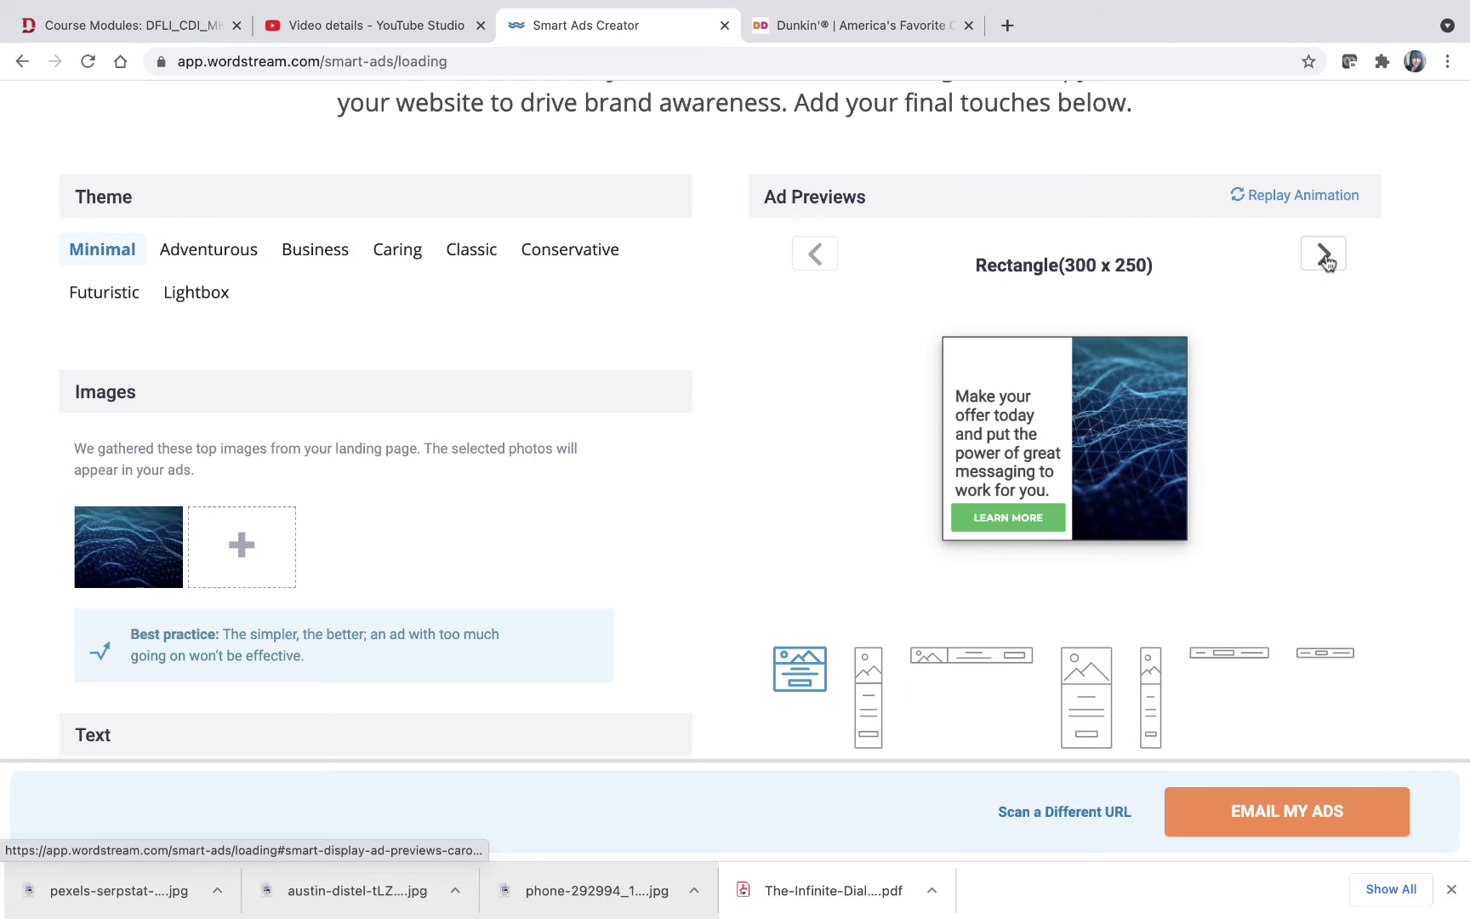
Preview the Skyscraper (160 x 600) ad size, then go back to the address entry page.
click(1325, 258)
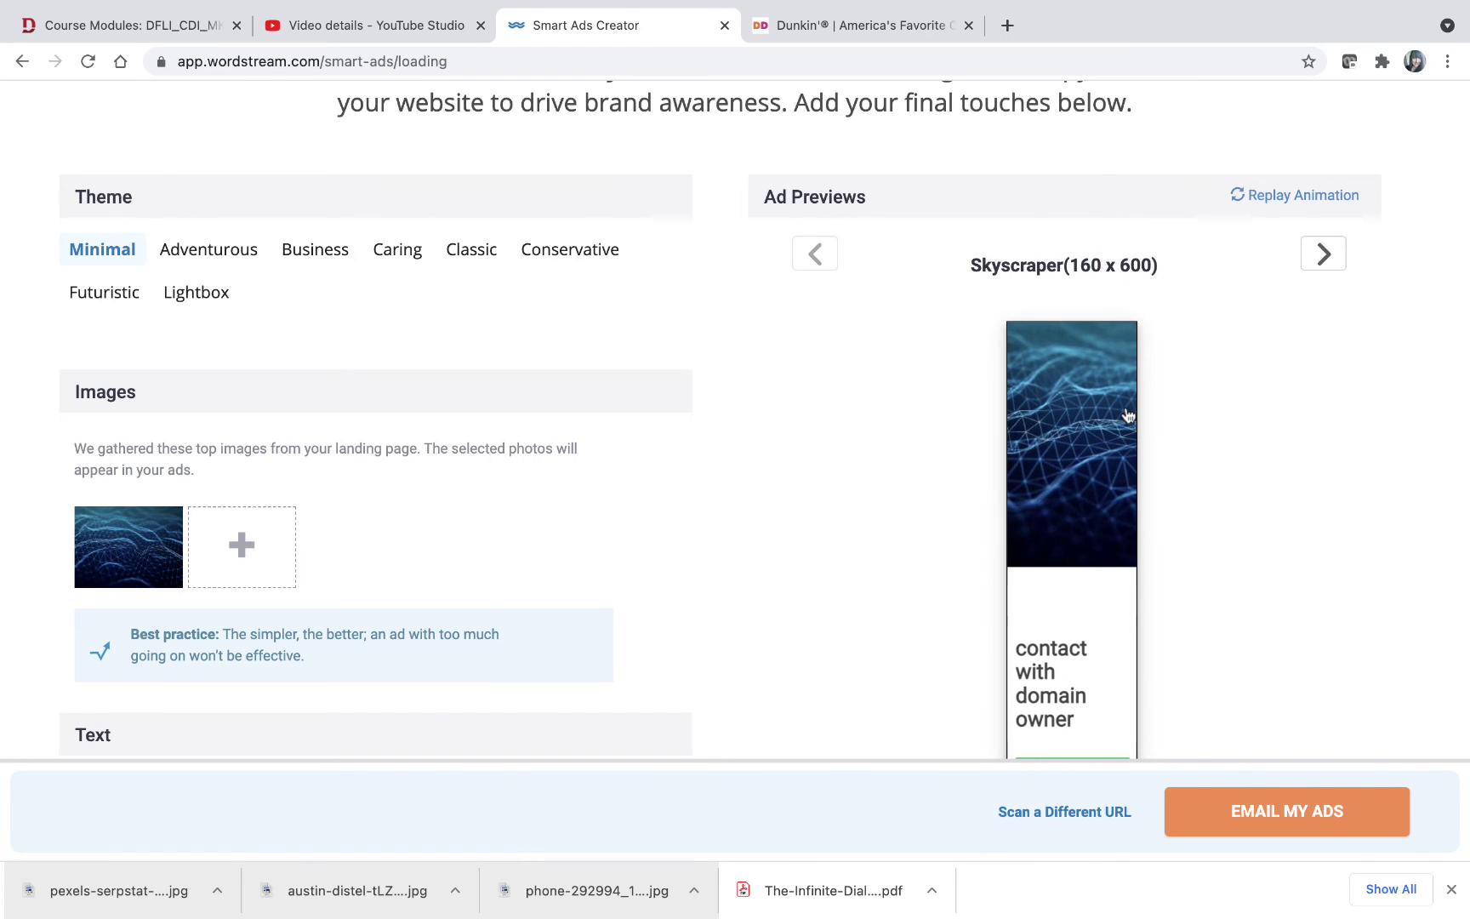
scroll(1228, 464, up, 5)
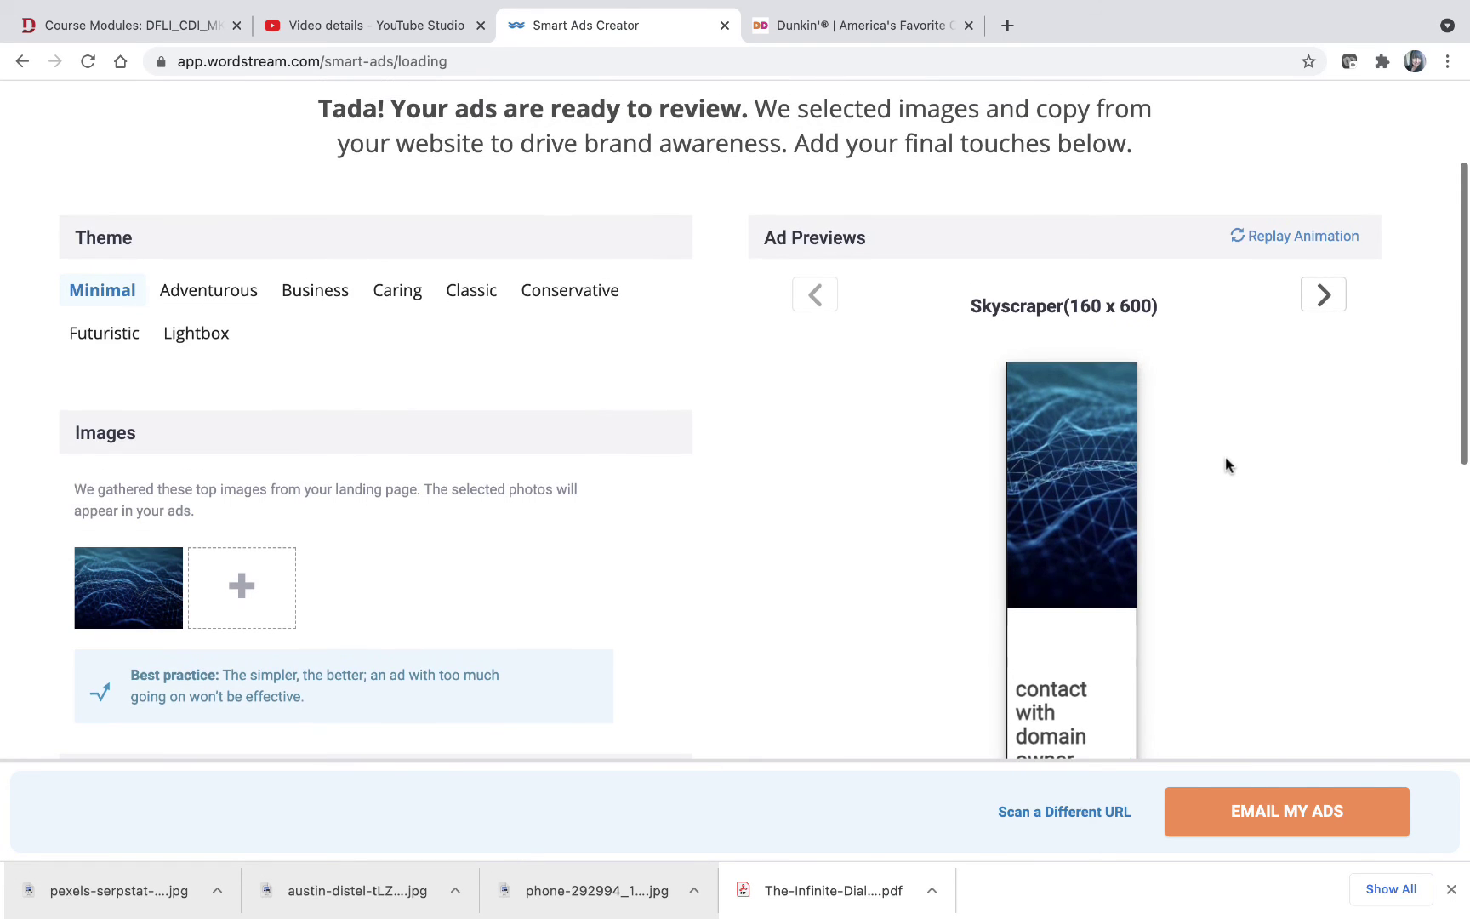
scroll(1225, 464, down, 5)
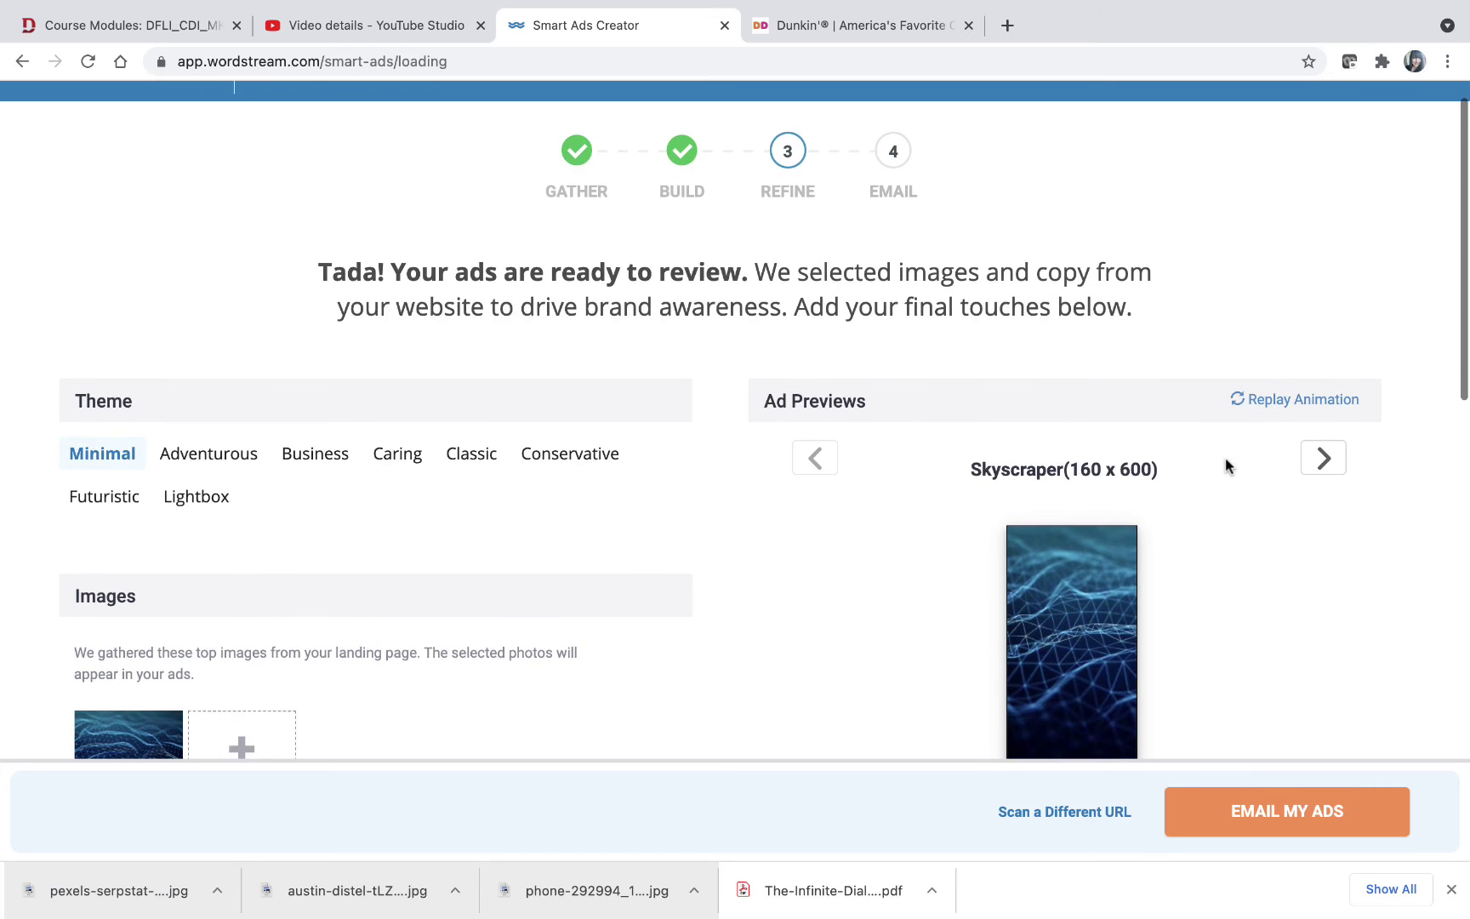
scroll(1225, 465, down, 1)
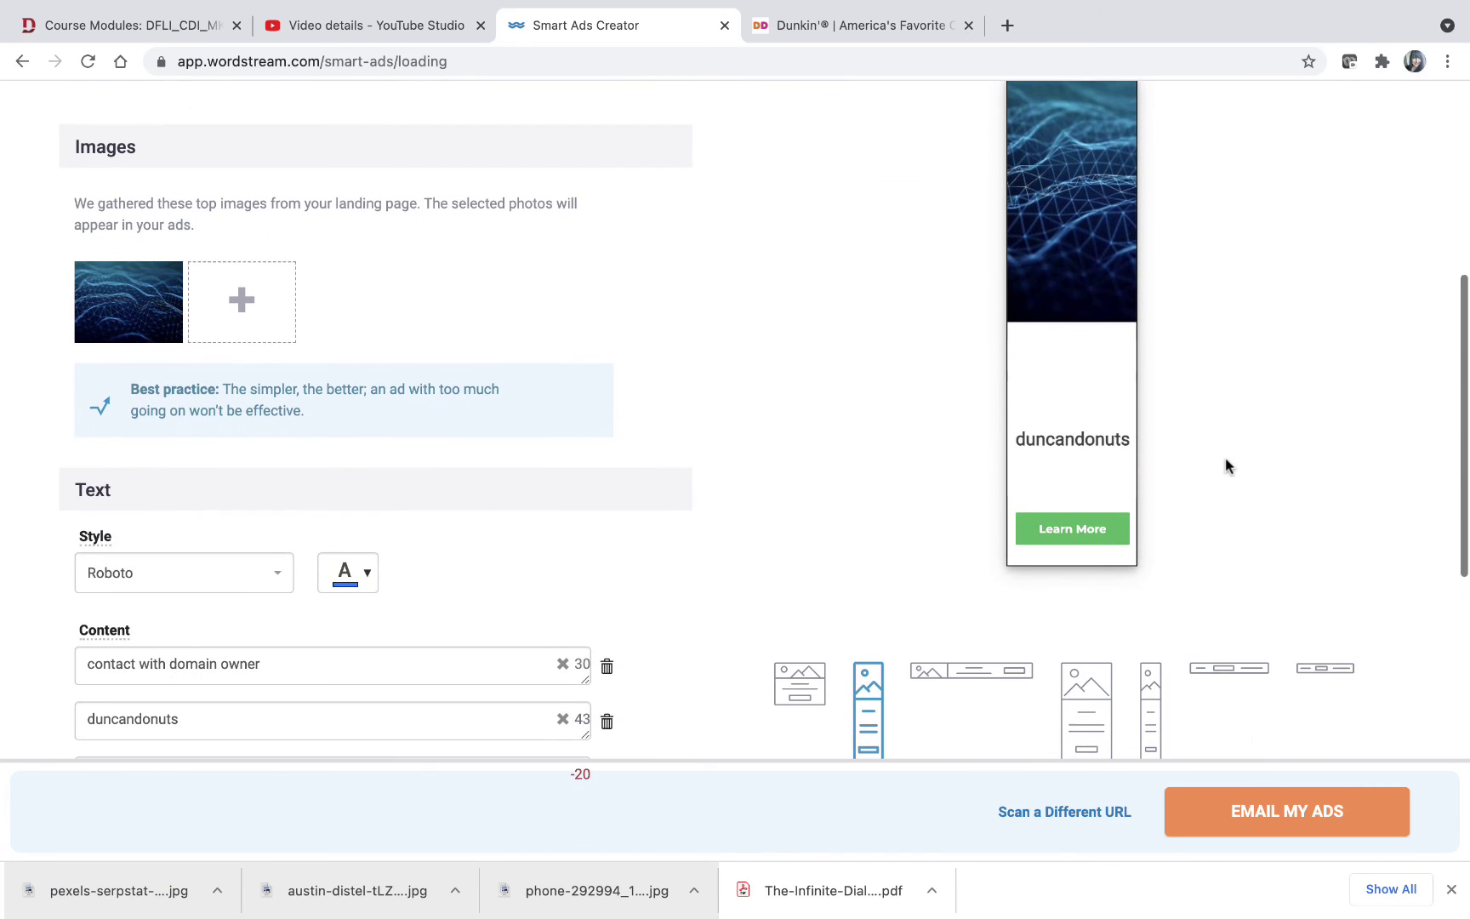
scroll(1225, 466, down, 1)
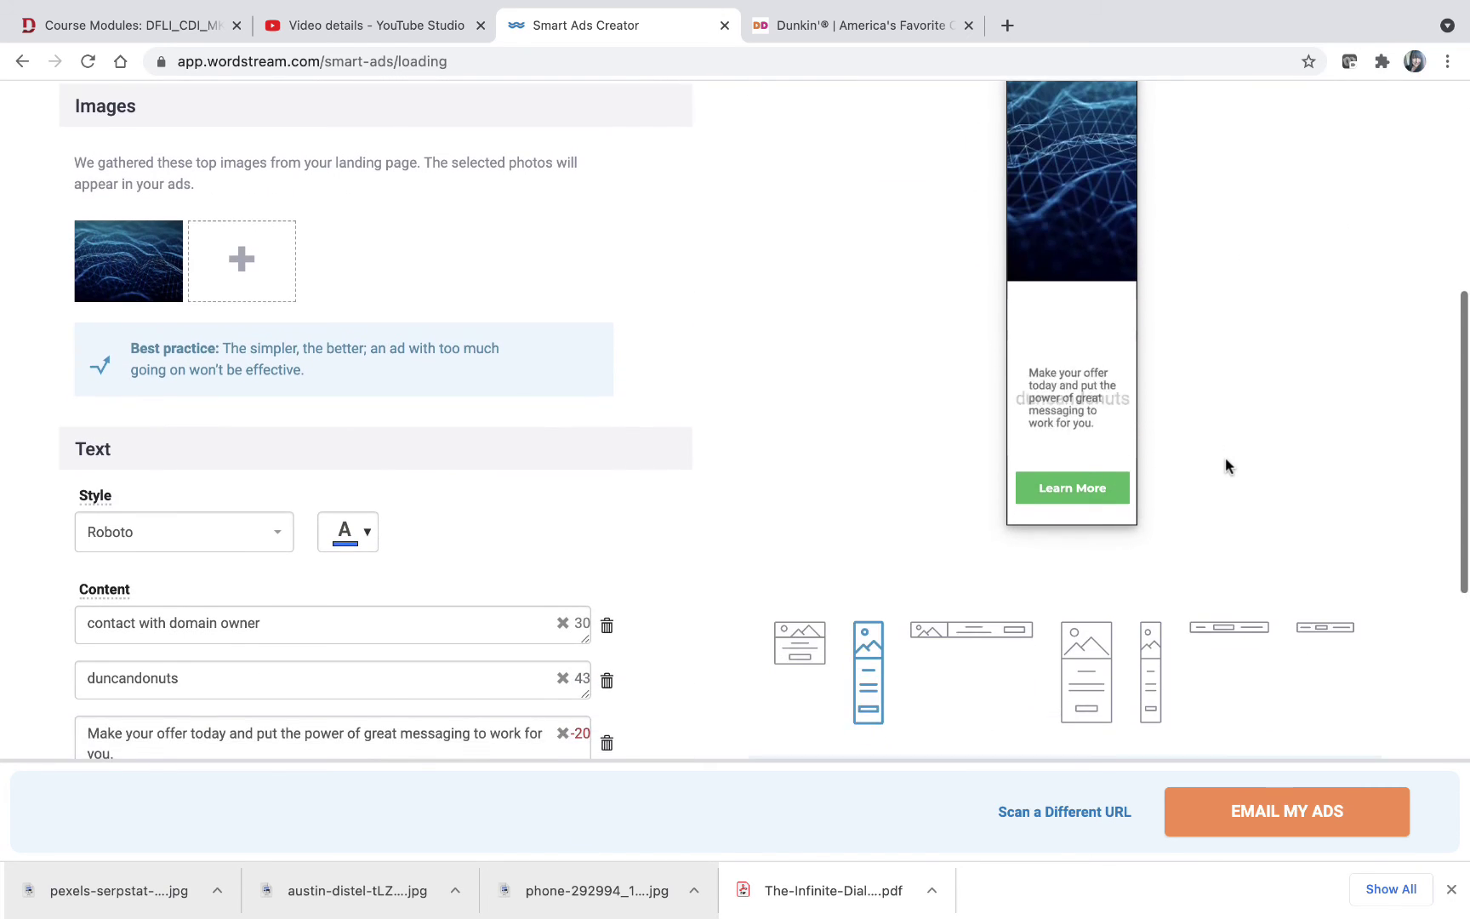
click(20, 63)
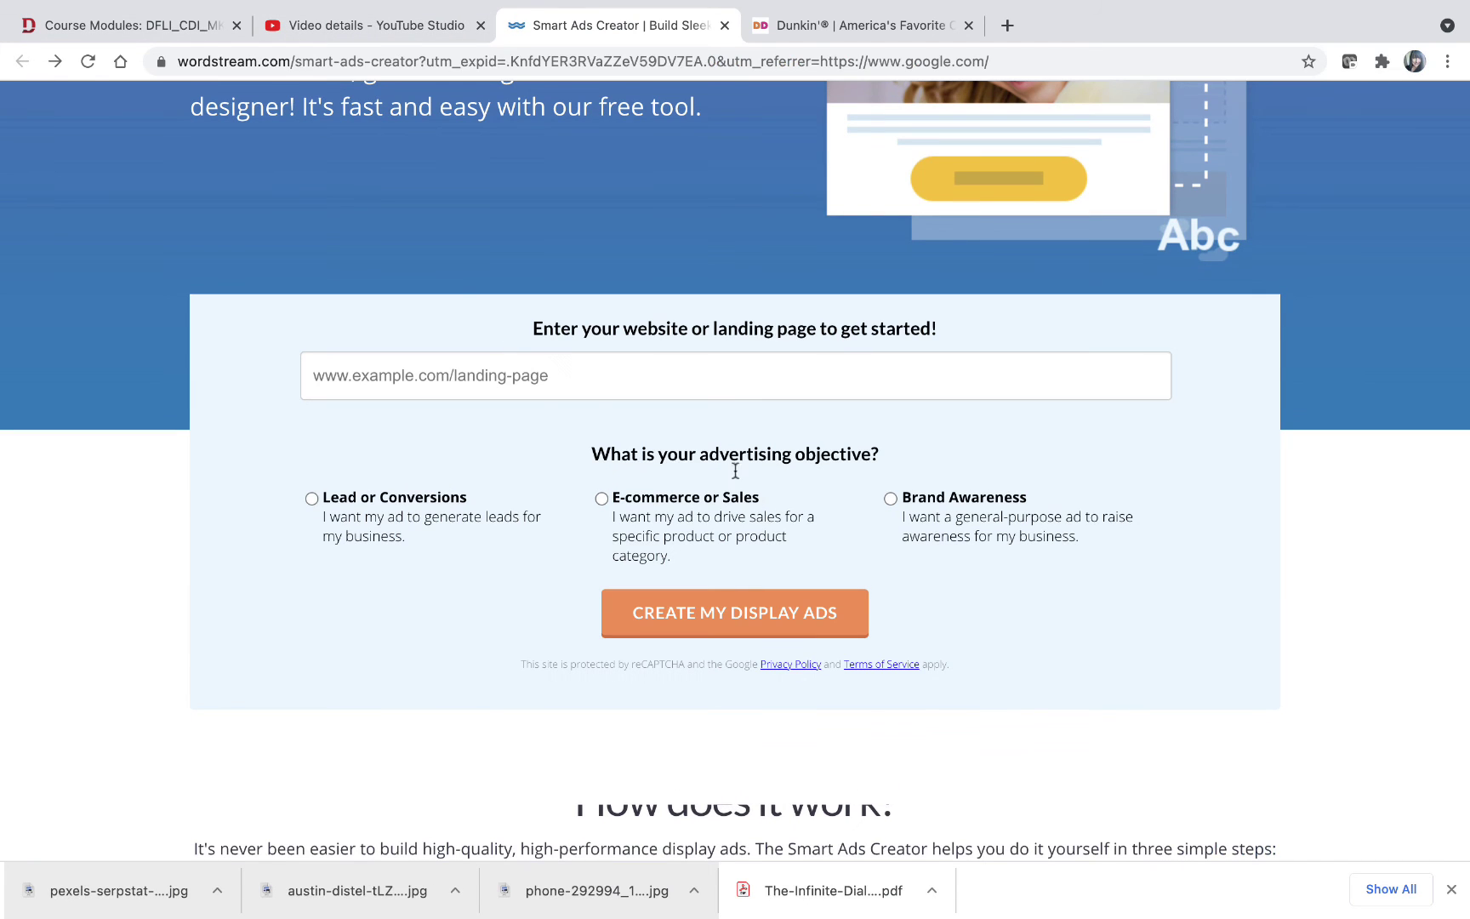
Enter dunkindonuts.com, choose the Brand Awareness objective, and generate the Dunkin' display ads.
click(563, 375)
text(dun)
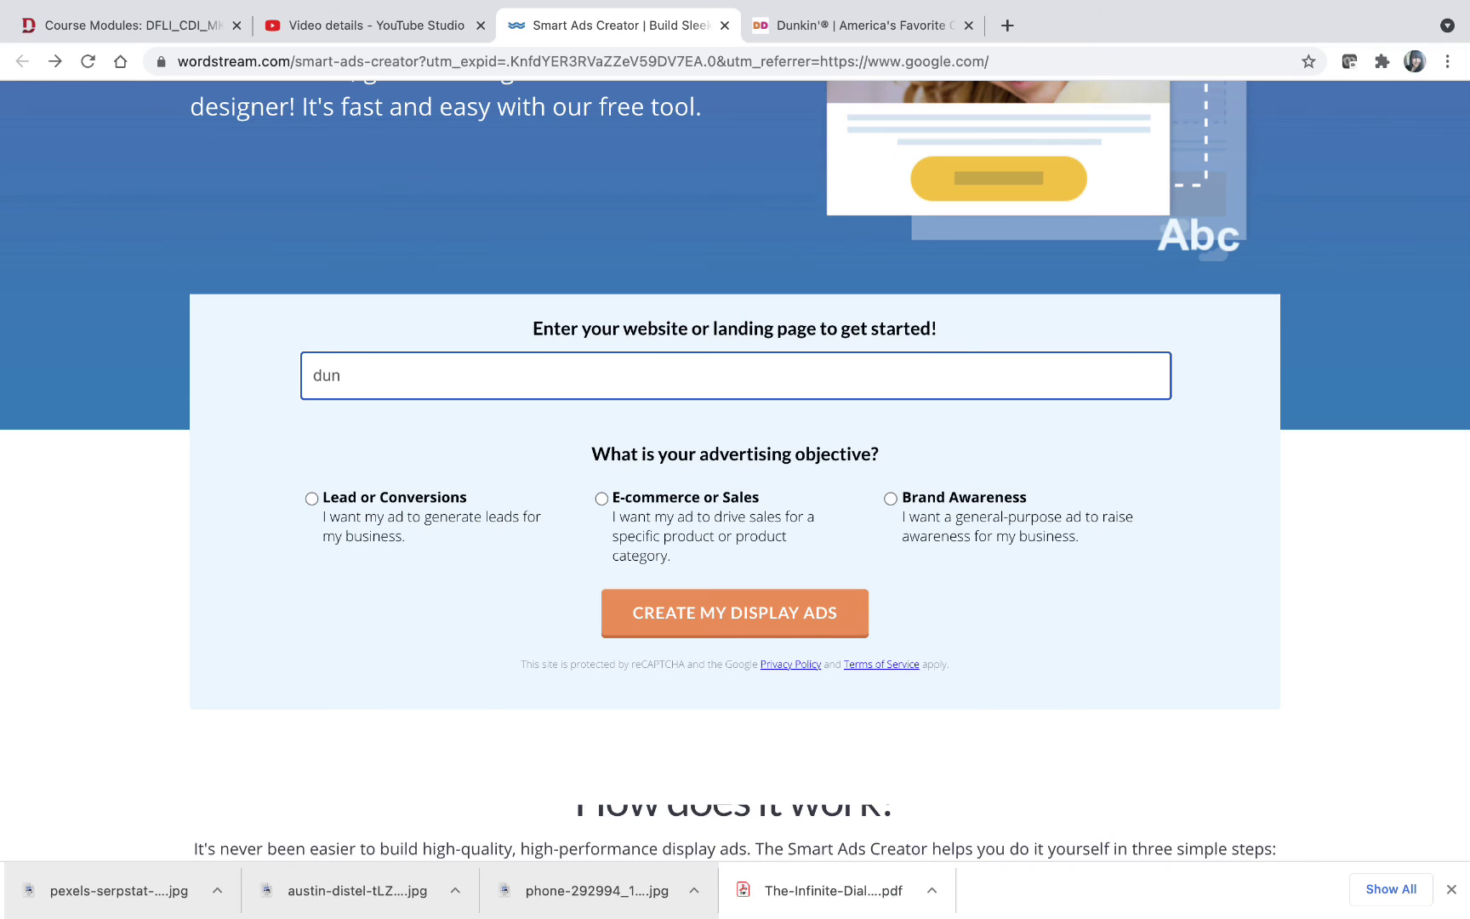
text(kindonuts.com)
click(833, 633)
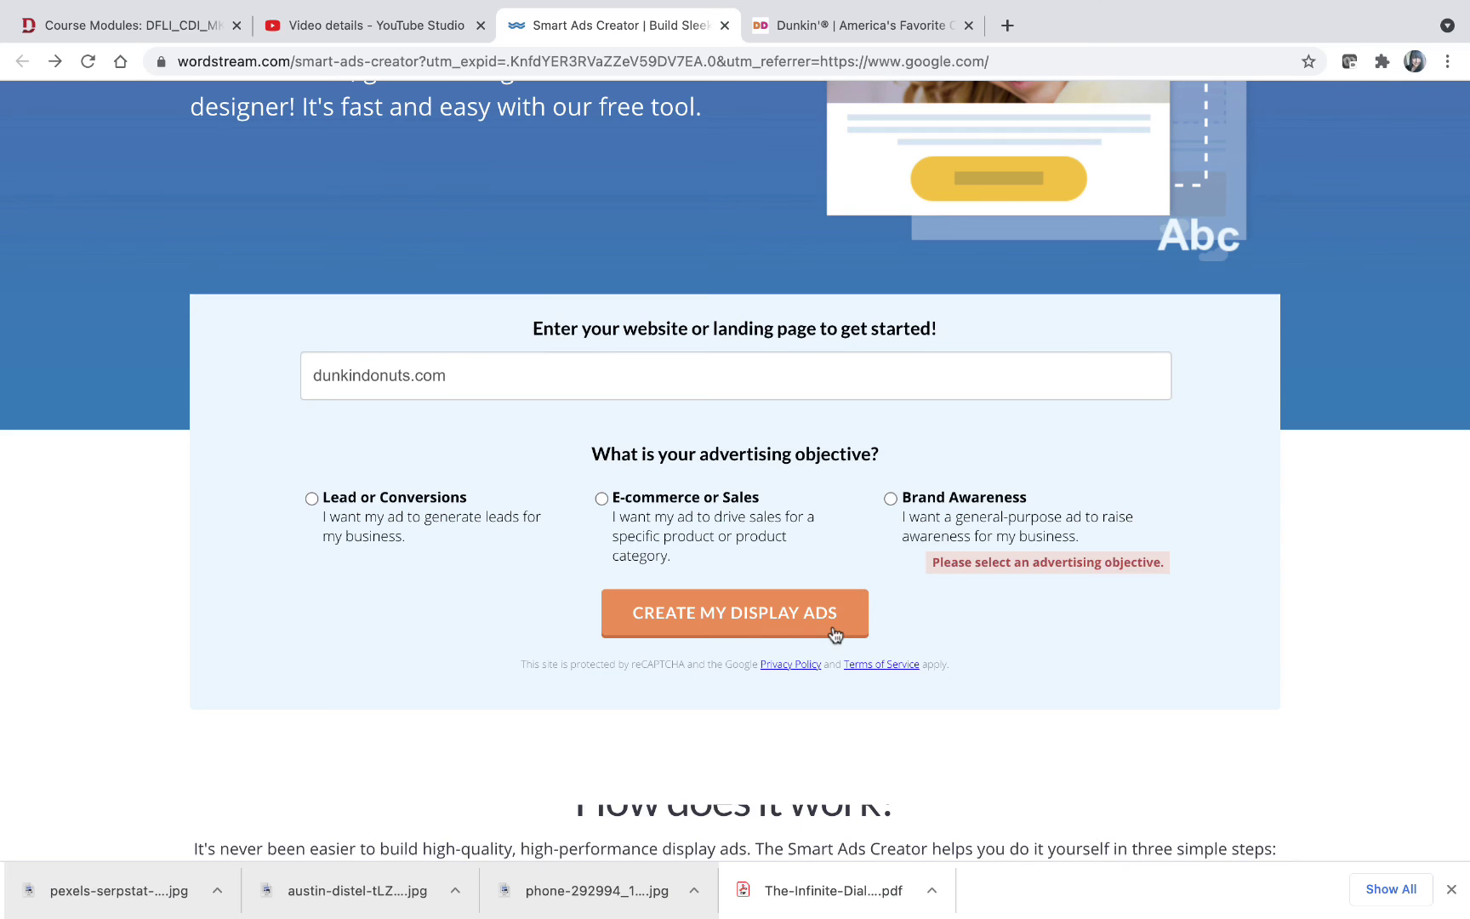
click(791, 610)
click(897, 17)
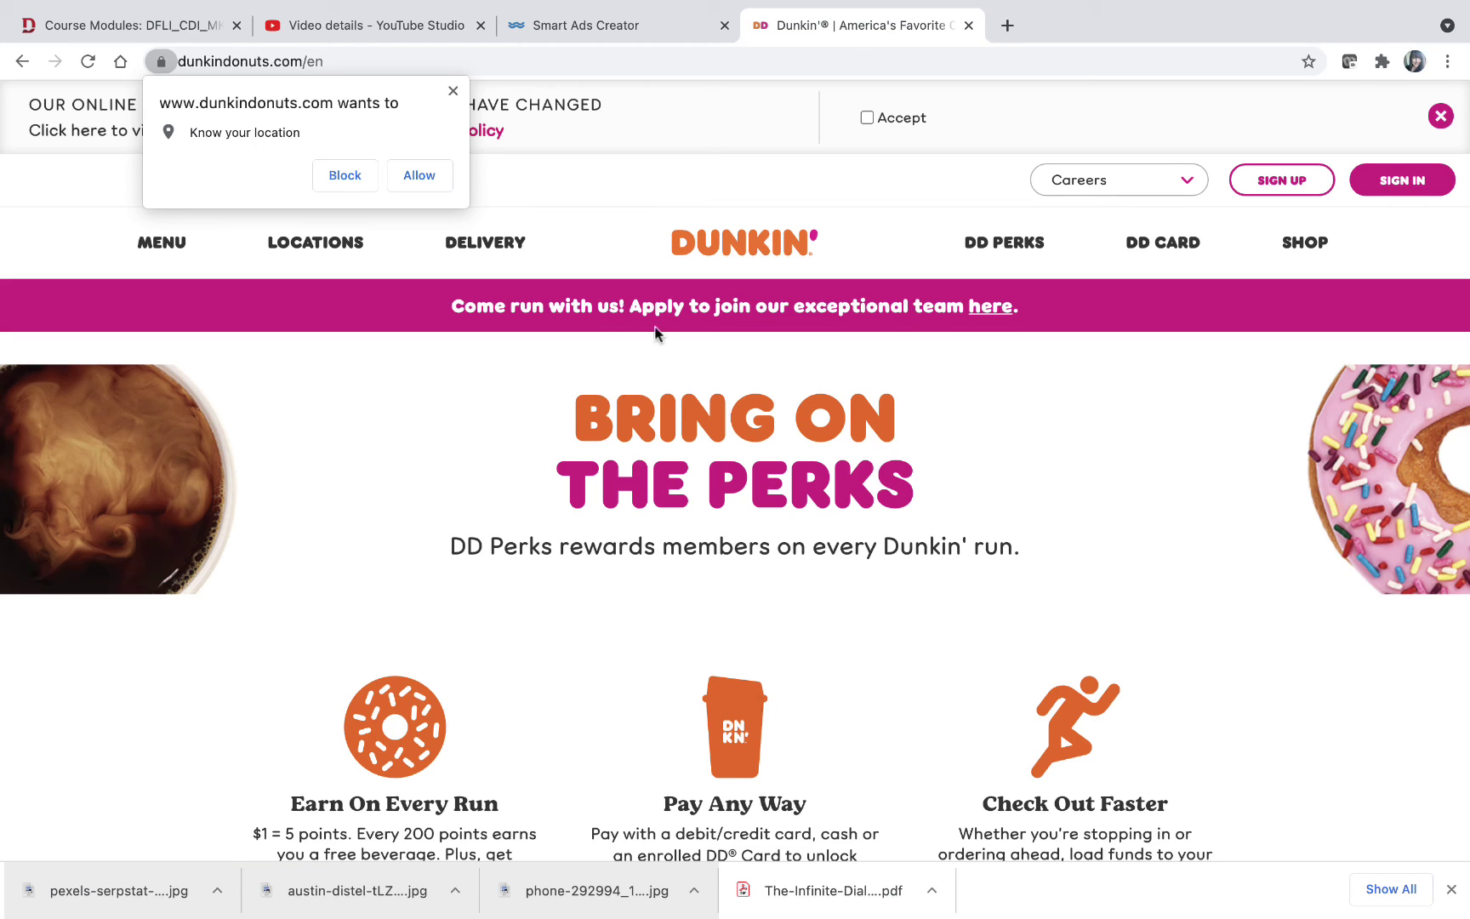
Allow location access on the Dunkin' site, dismiss the location-off notice, and return to Smart Ads Creator.
click(419, 174)
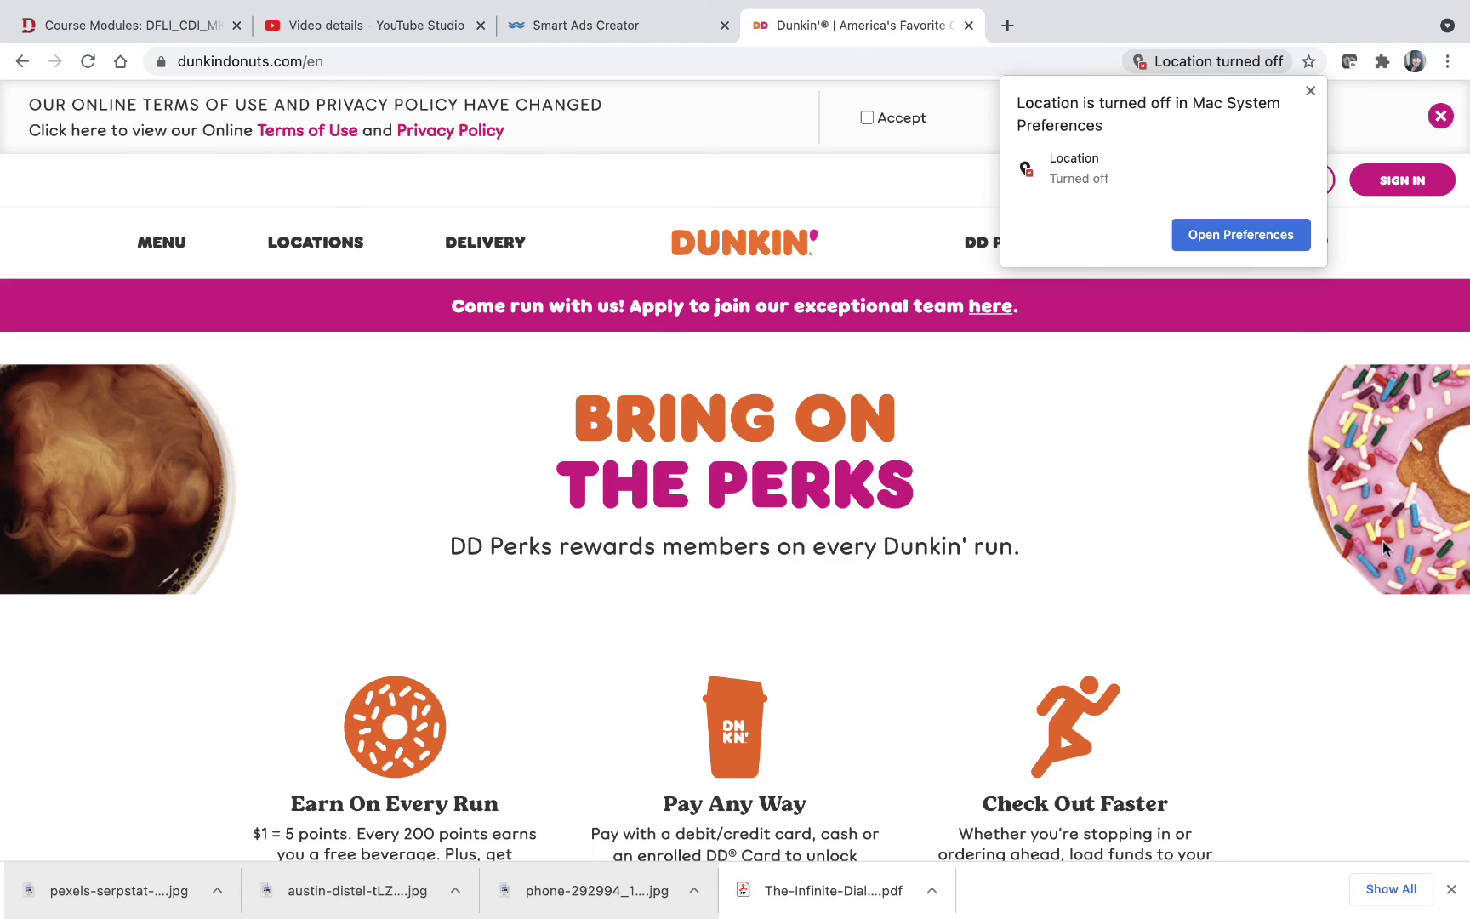
click(1223, 239)
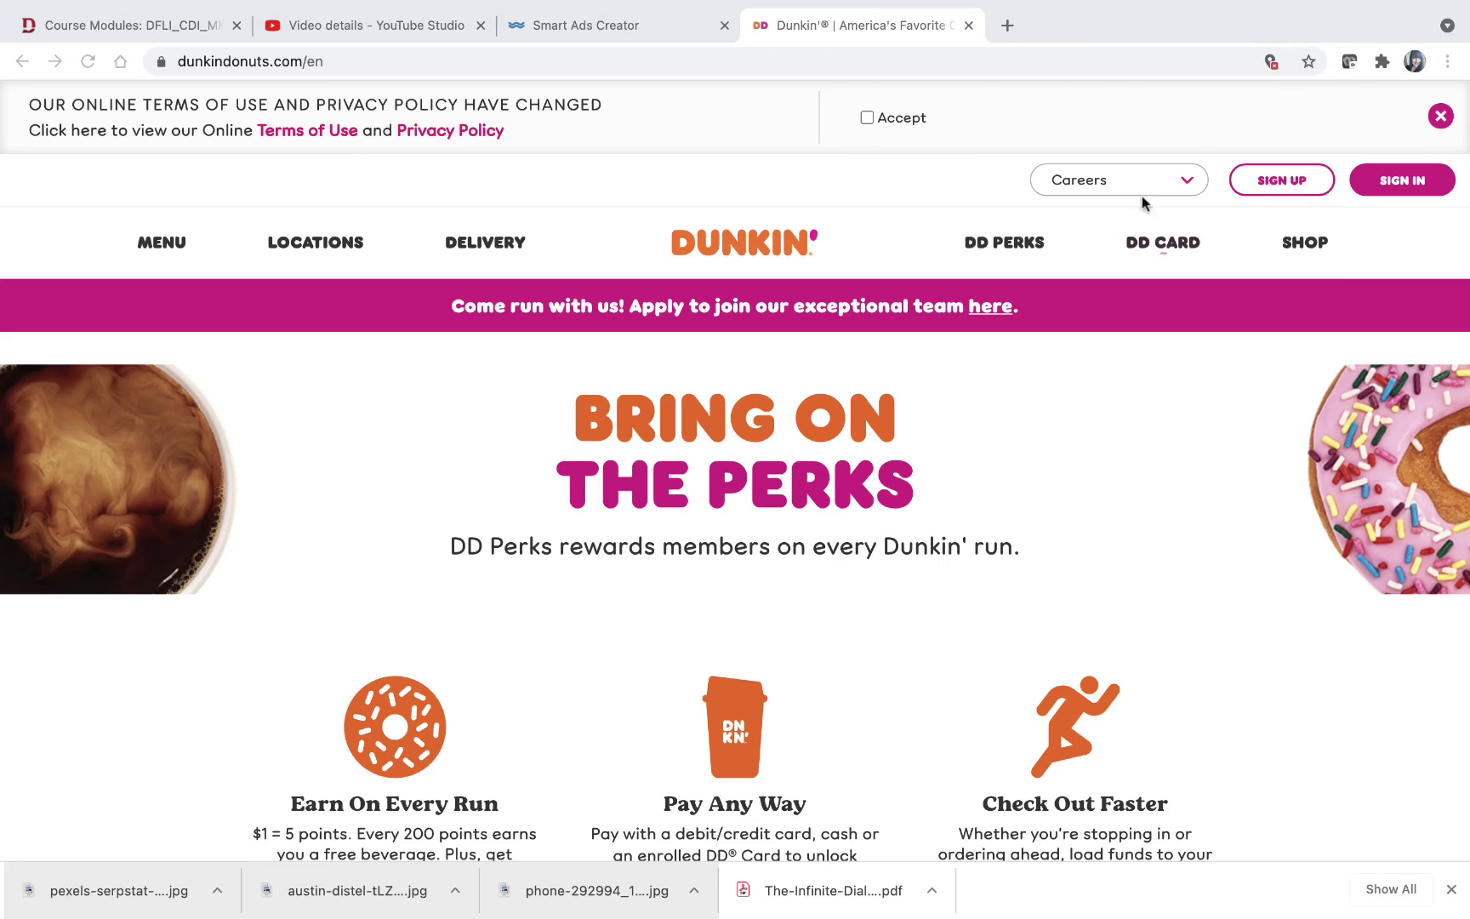
click(632, 18)
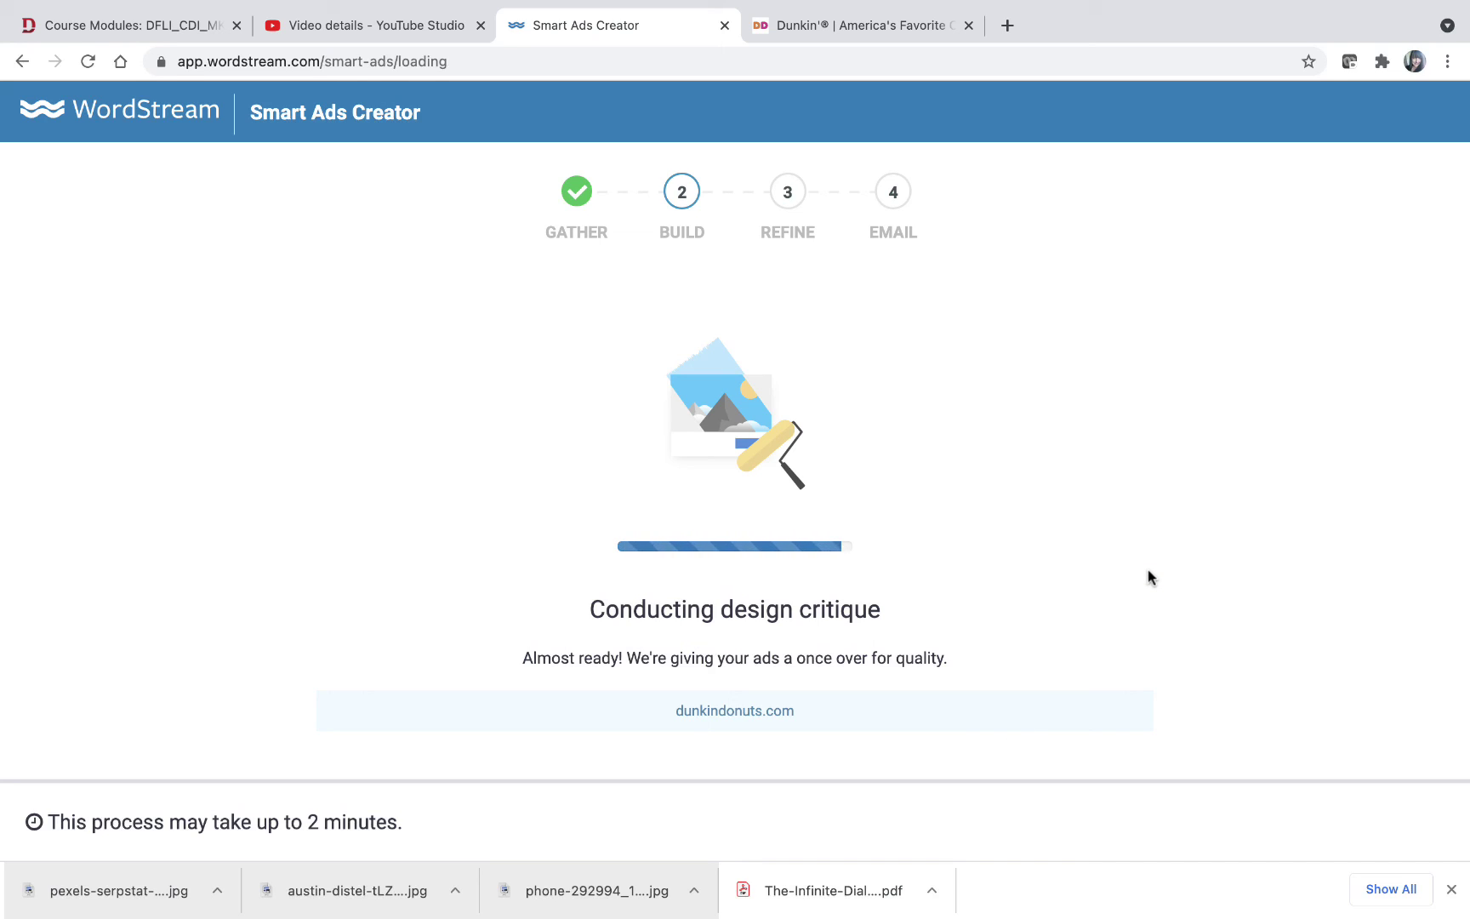
Advance the PowerPoint slideshow to the ad examples slide, then go back to the Chrome browser.
mouse_move(904, 914)
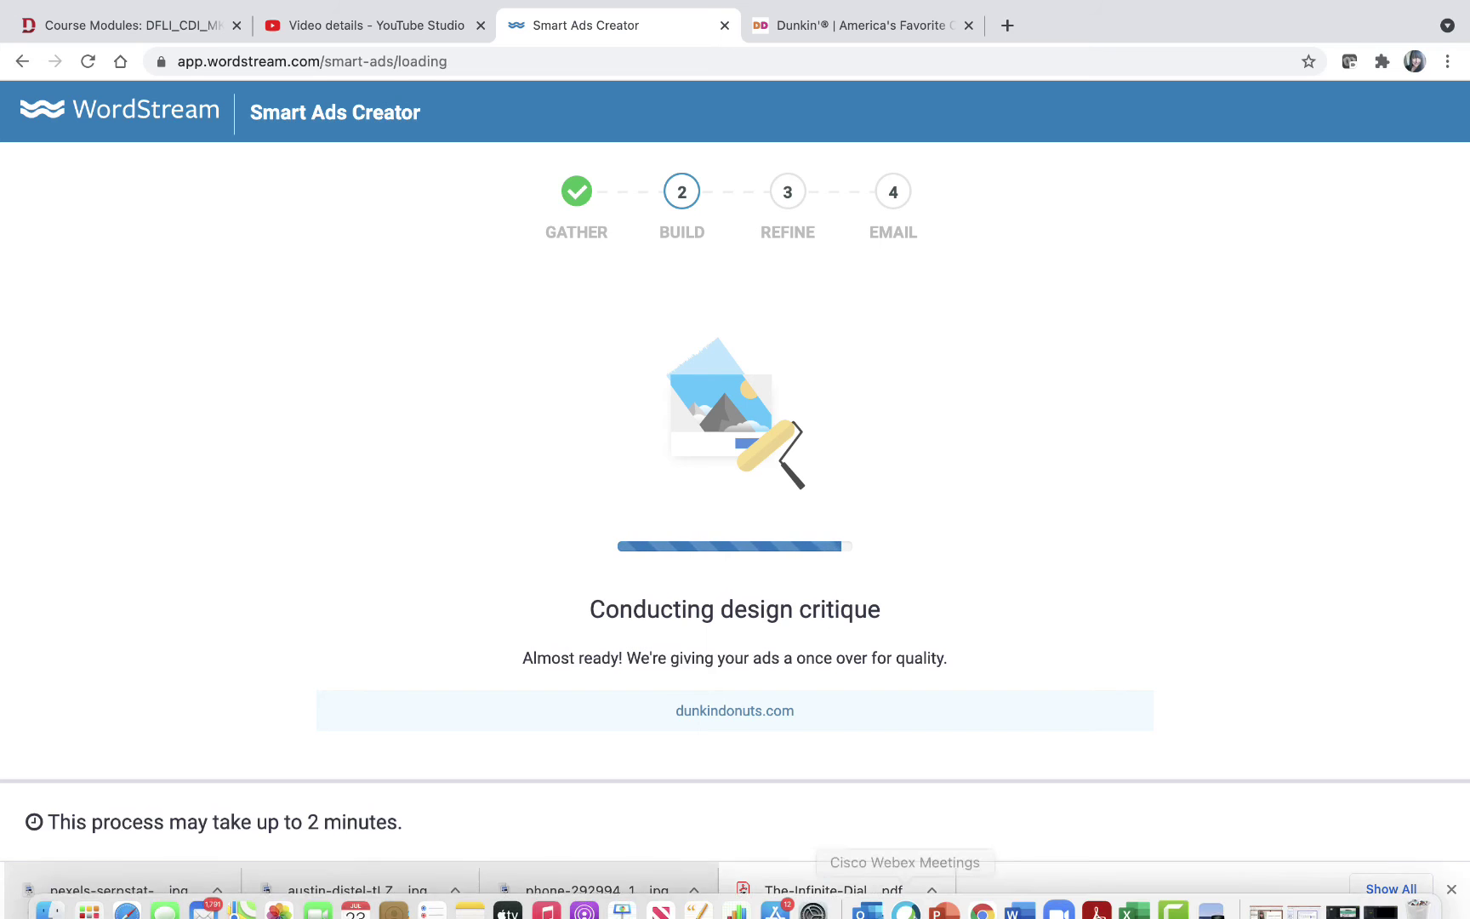
click(943, 893)
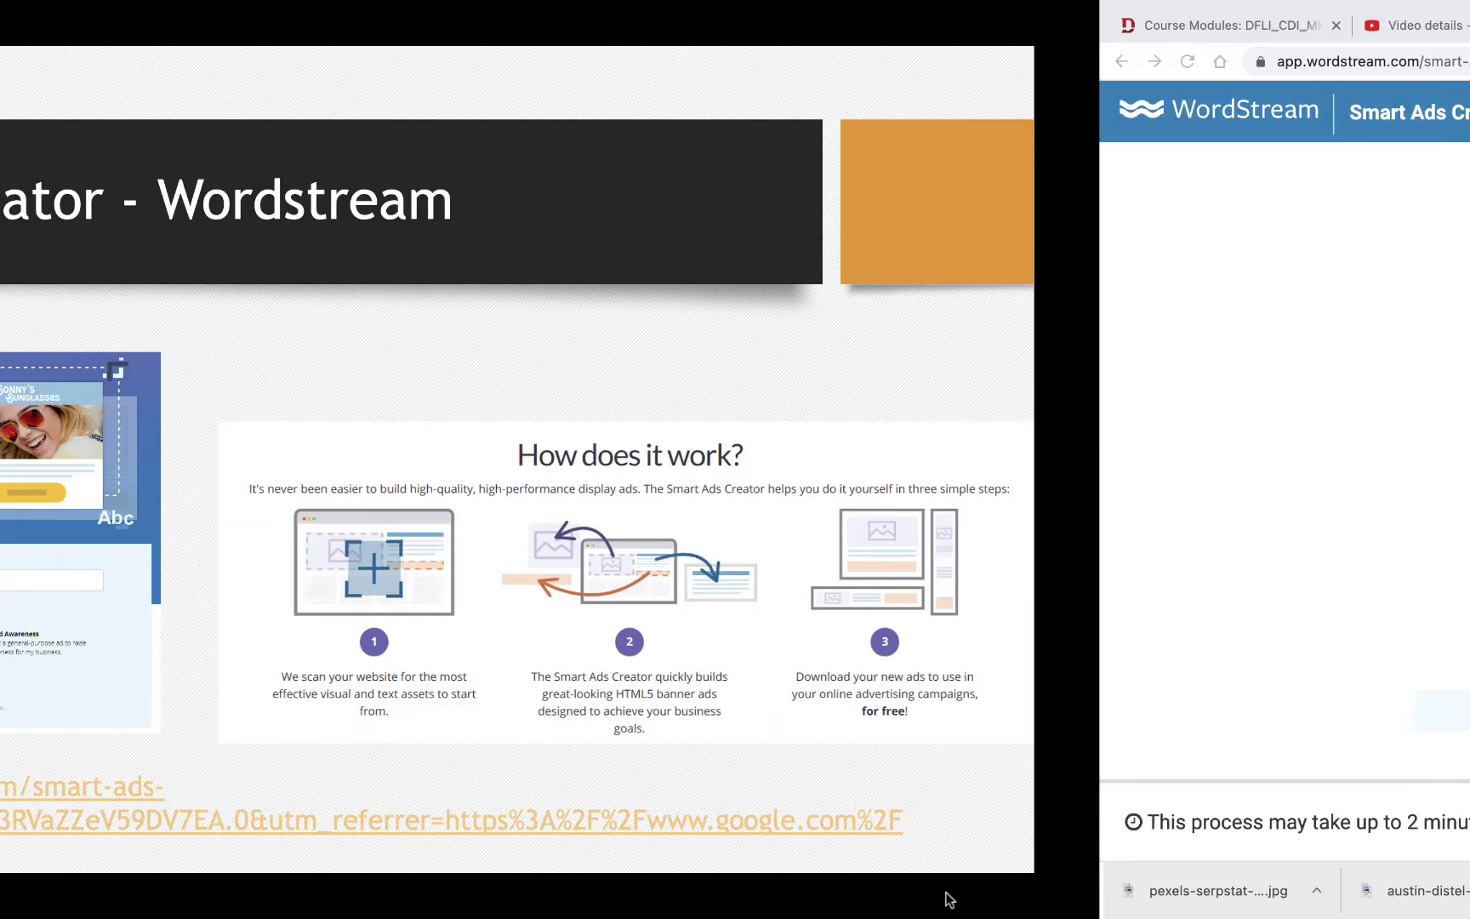
click(664, 518)
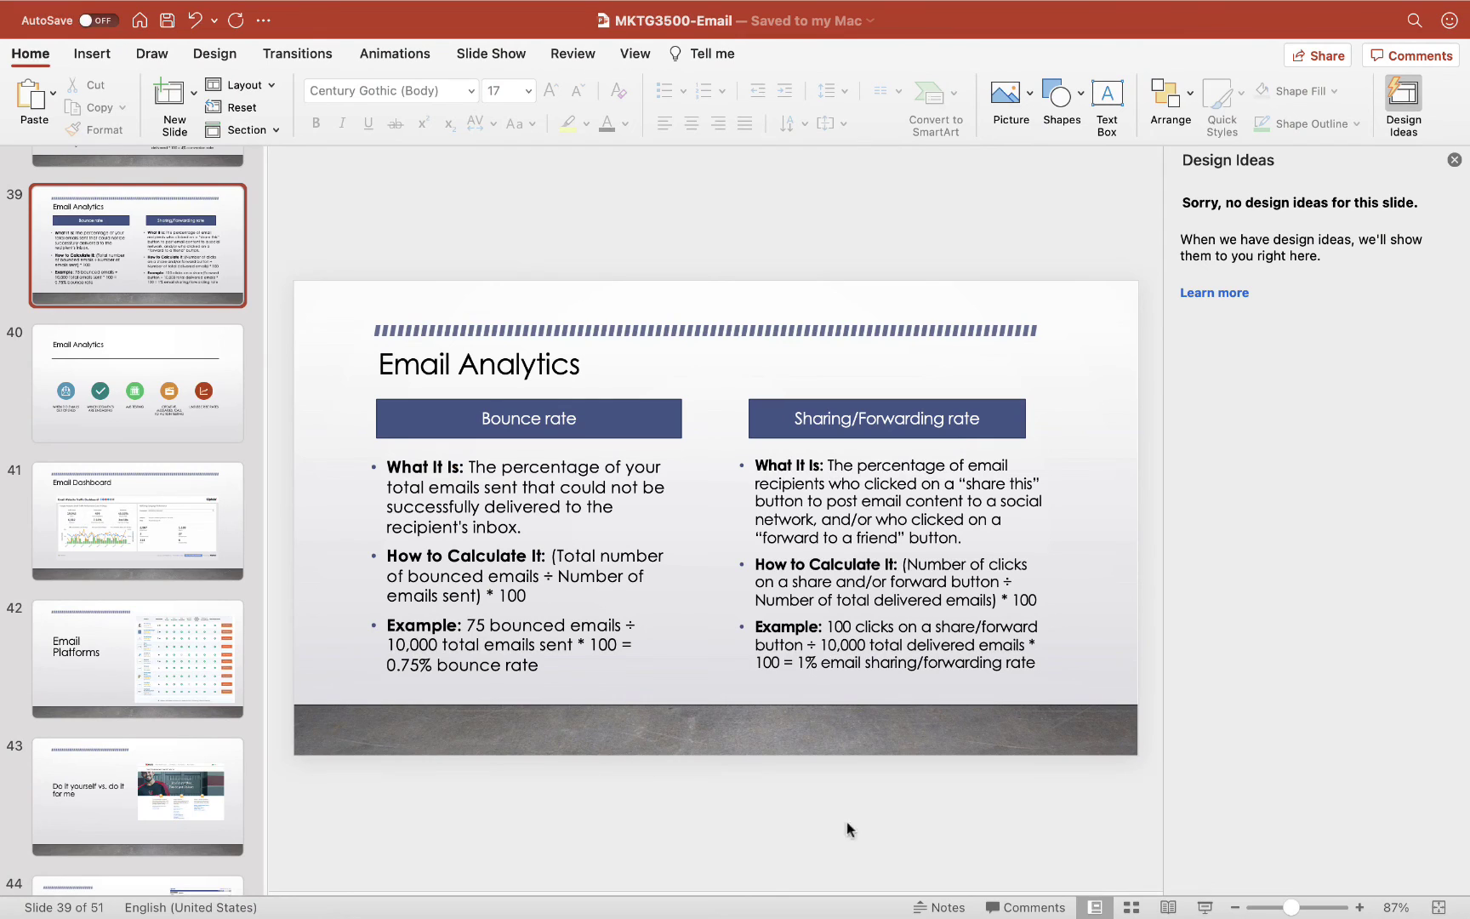
mouse_move(793, 916)
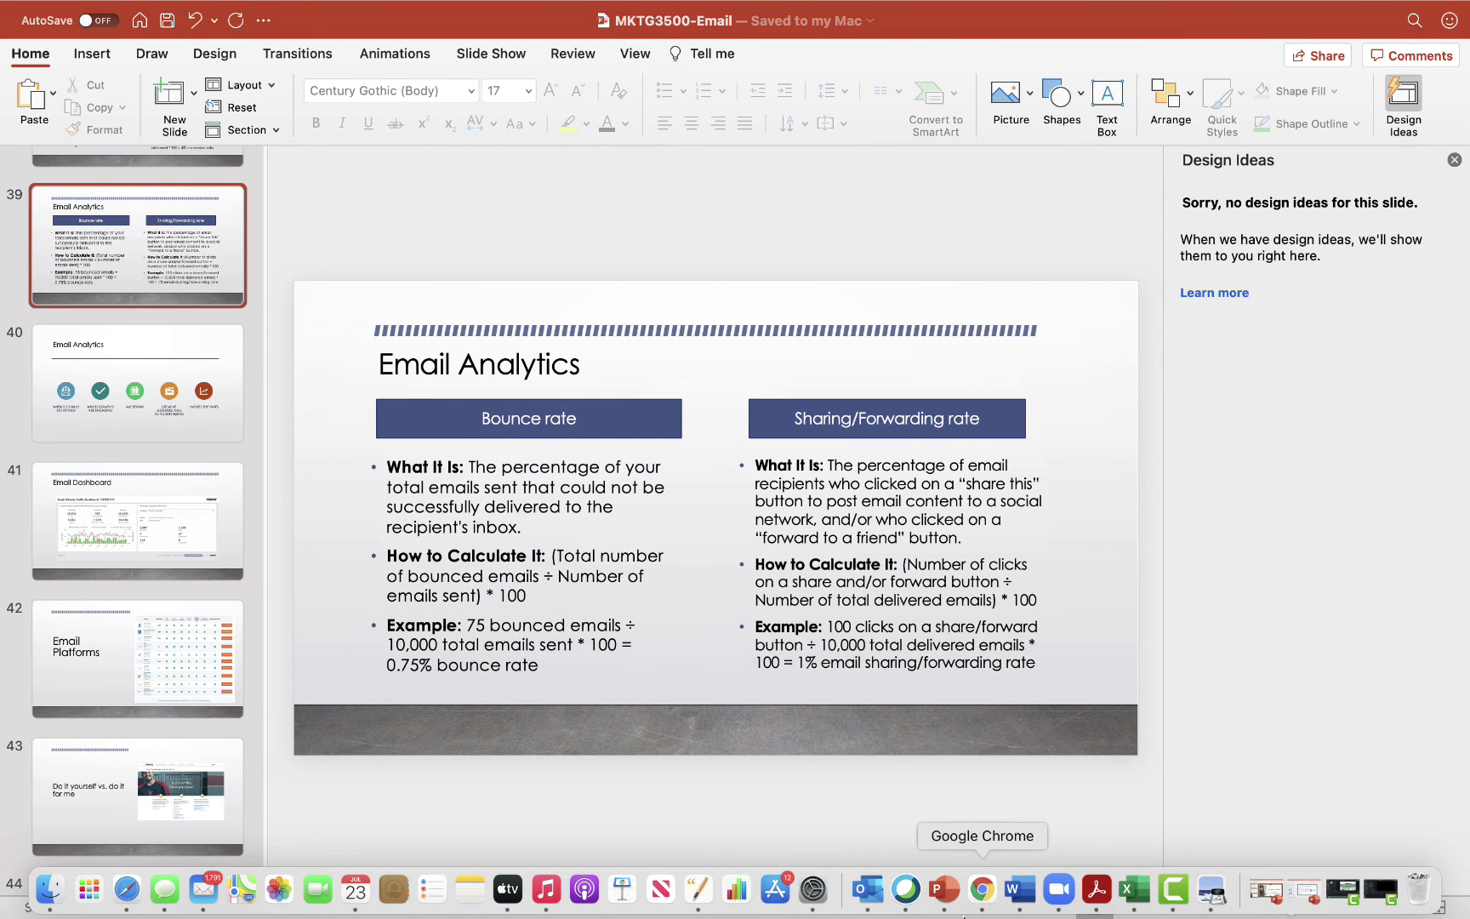
click(982, 906)
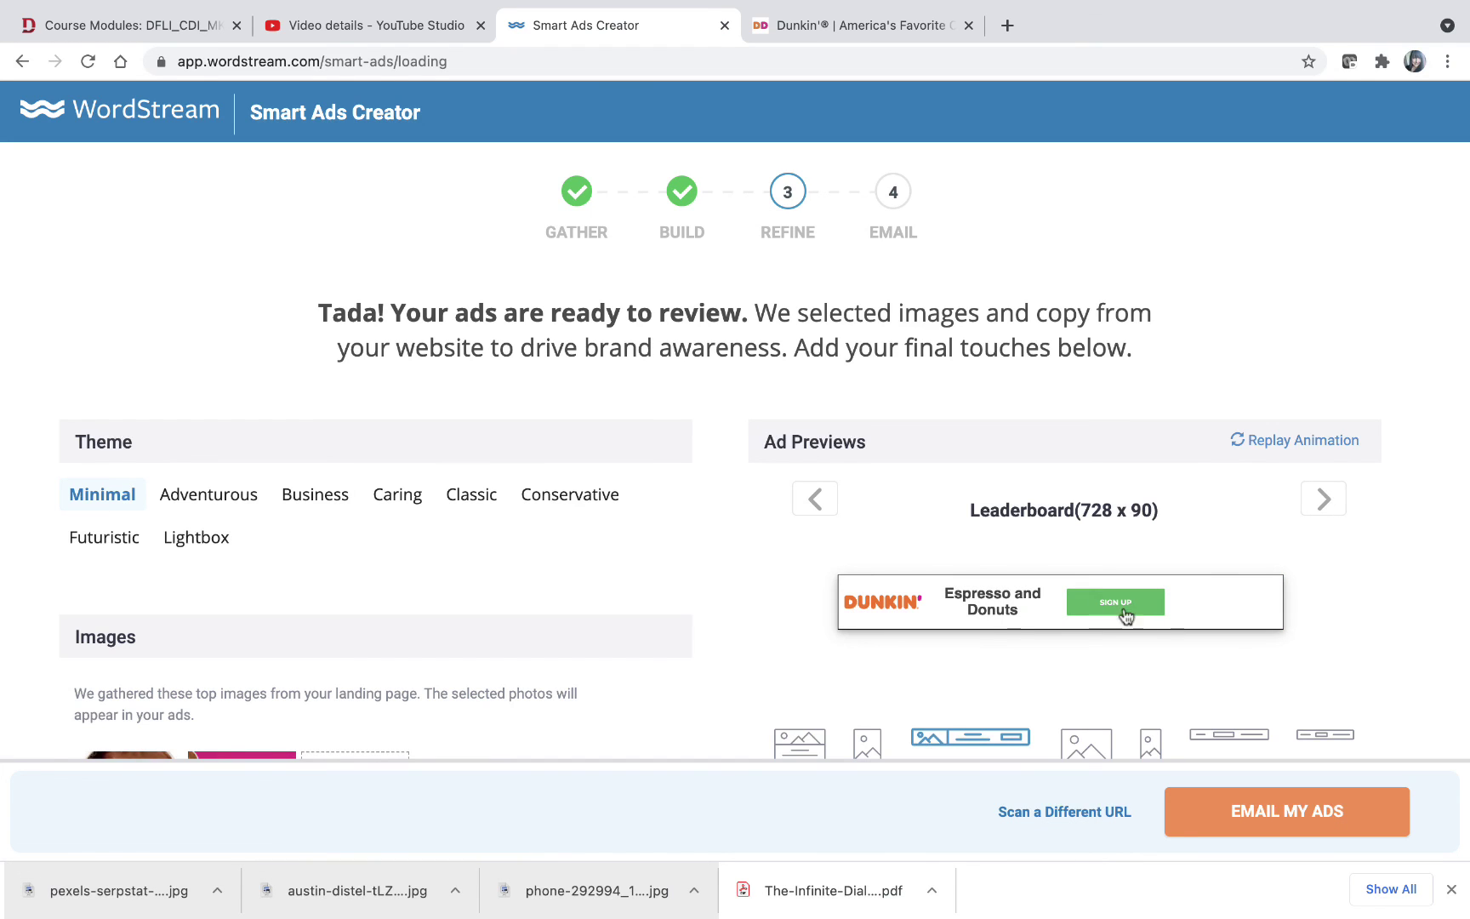
Preview the Dunkin' ad as Half-page, Narrow Skyscraper, Banner, Rectangle and Leaderboard, then return to PowerPoint.
click(1320, 501)
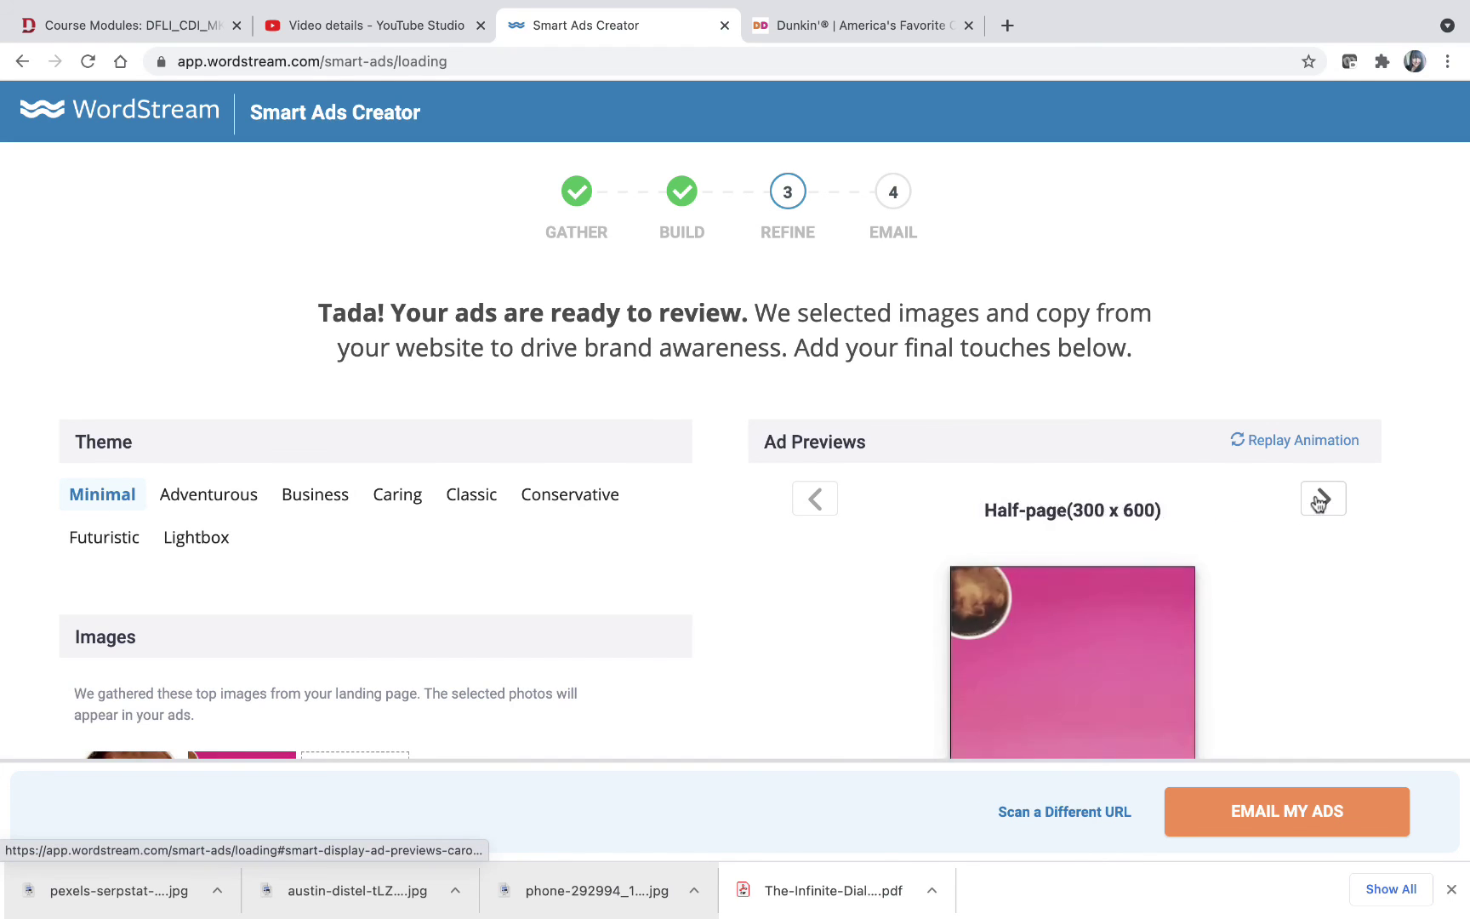
scroll(1335, 544, down, 4)
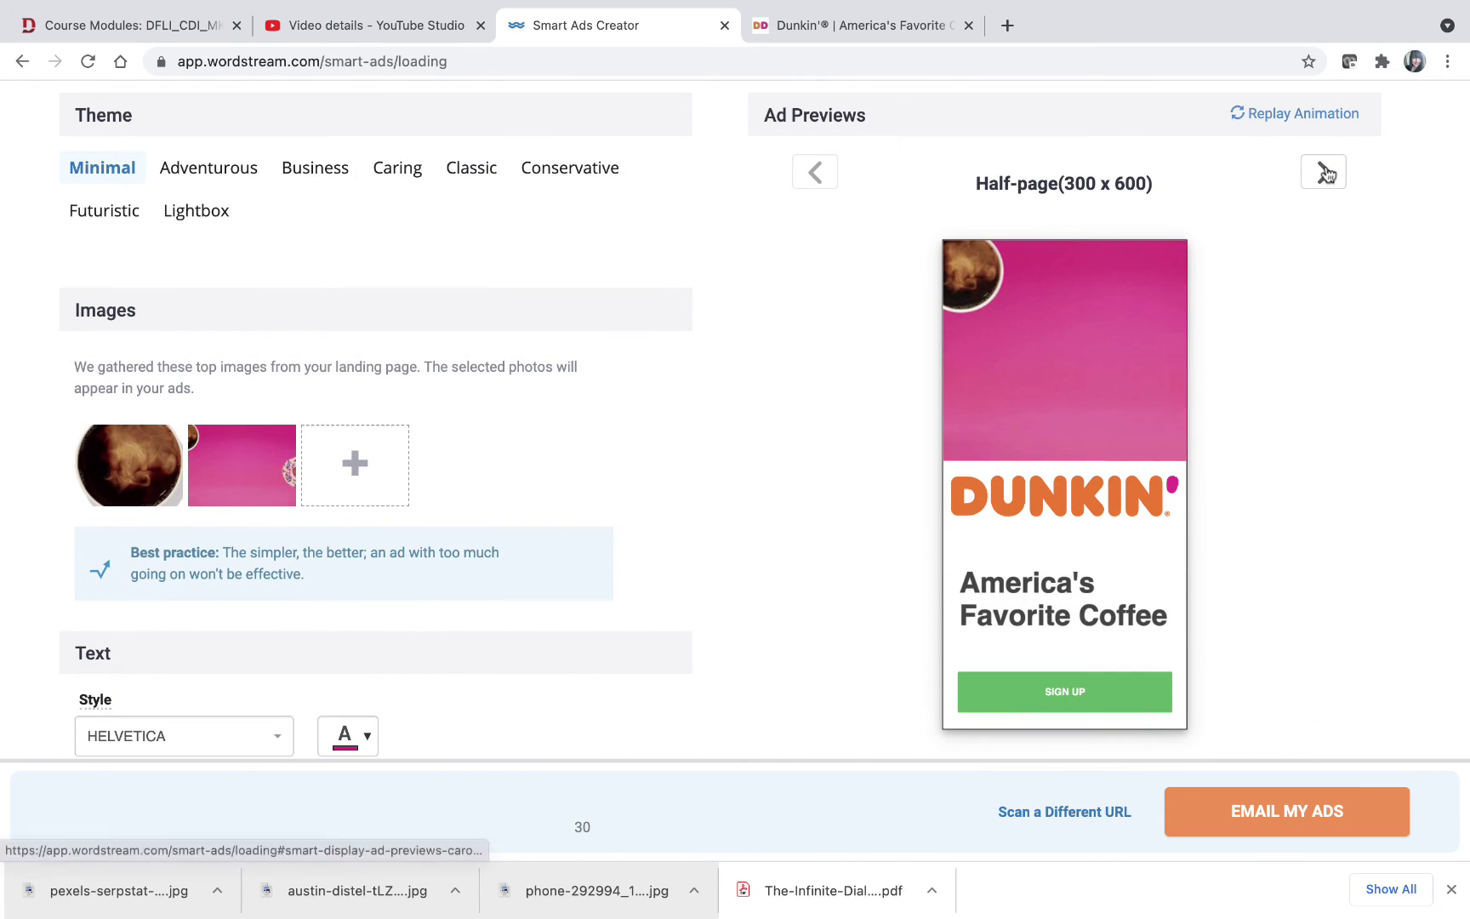
click(1325, 173)
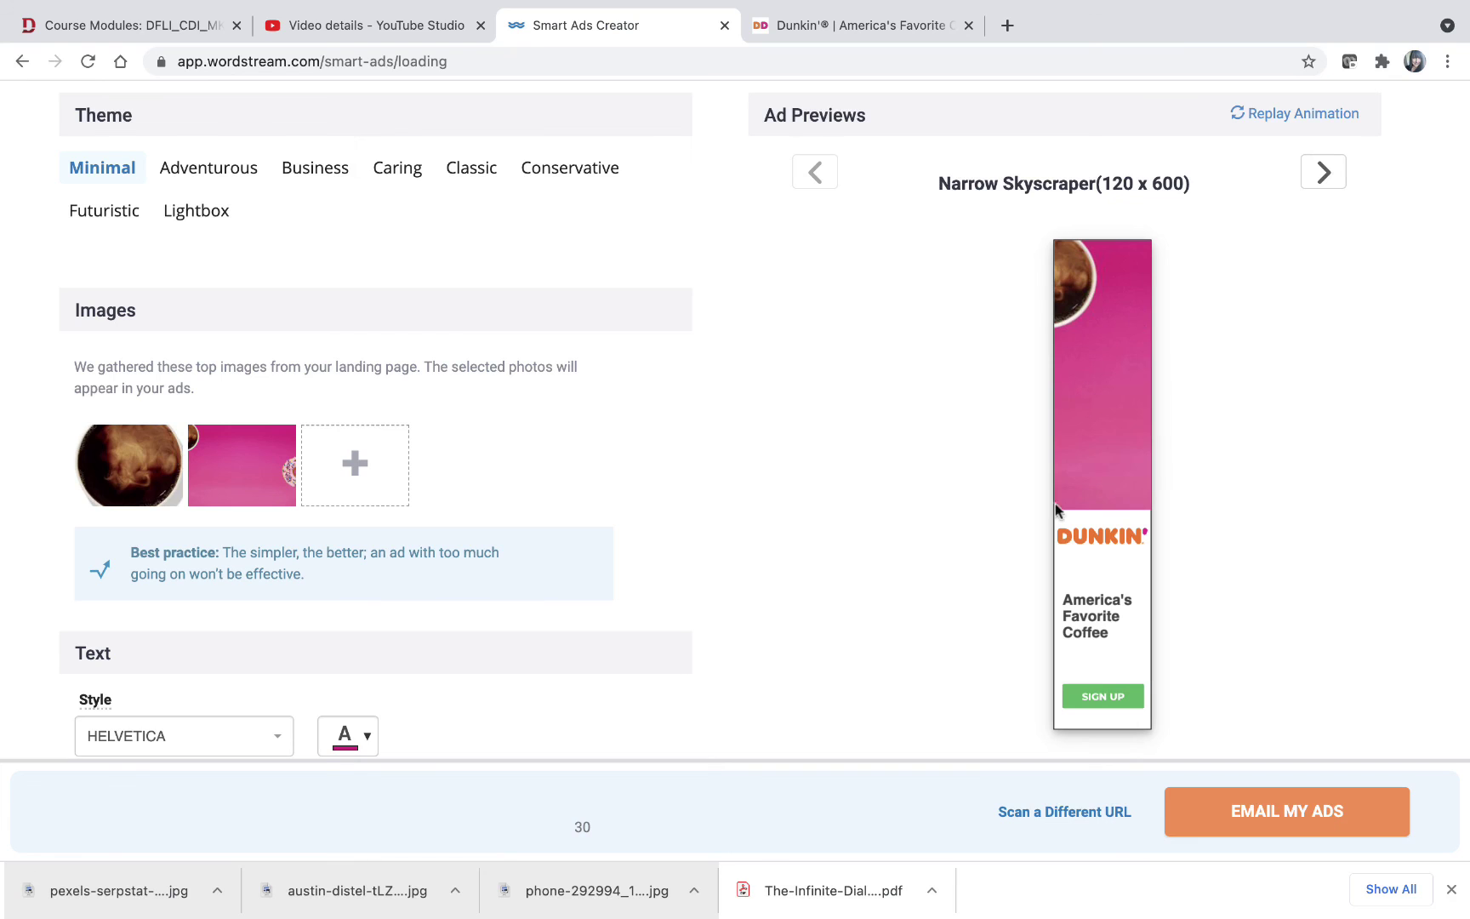
click(1326, 174)
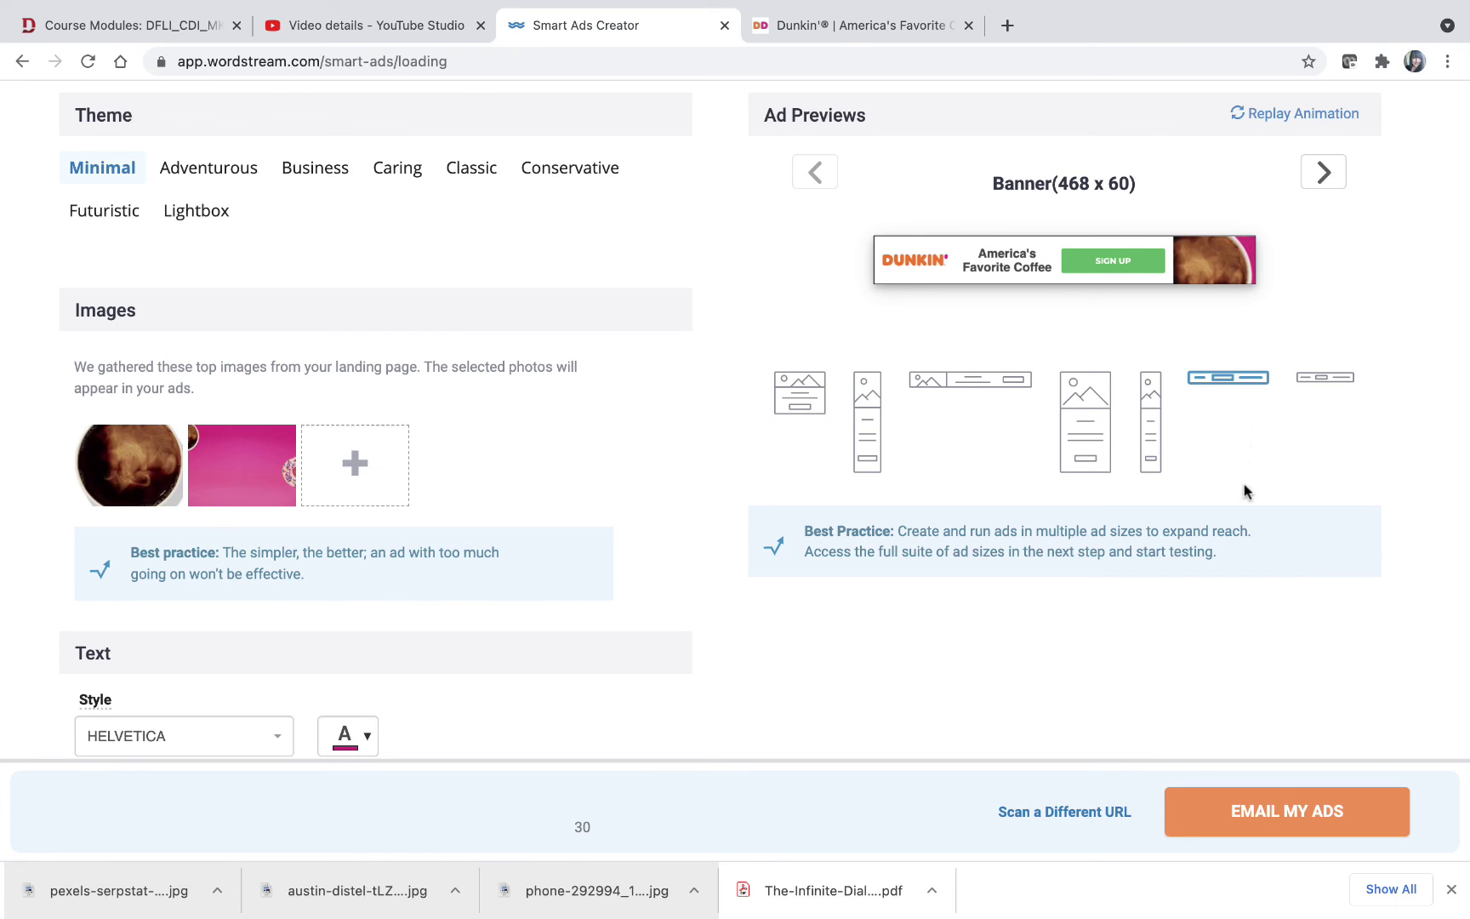
click(799, 393)
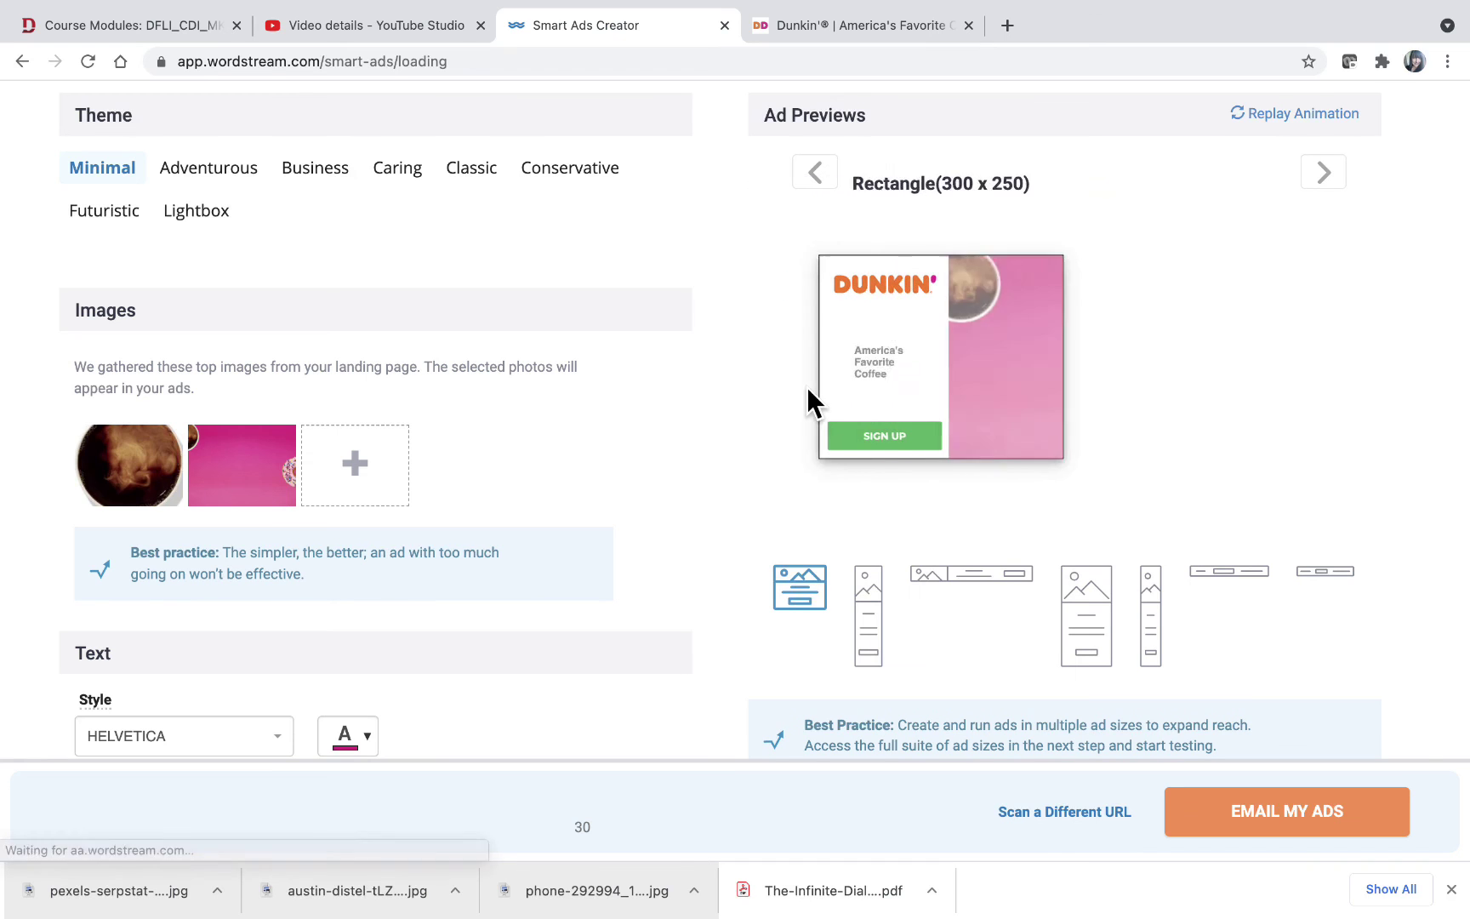
click(975, 571)
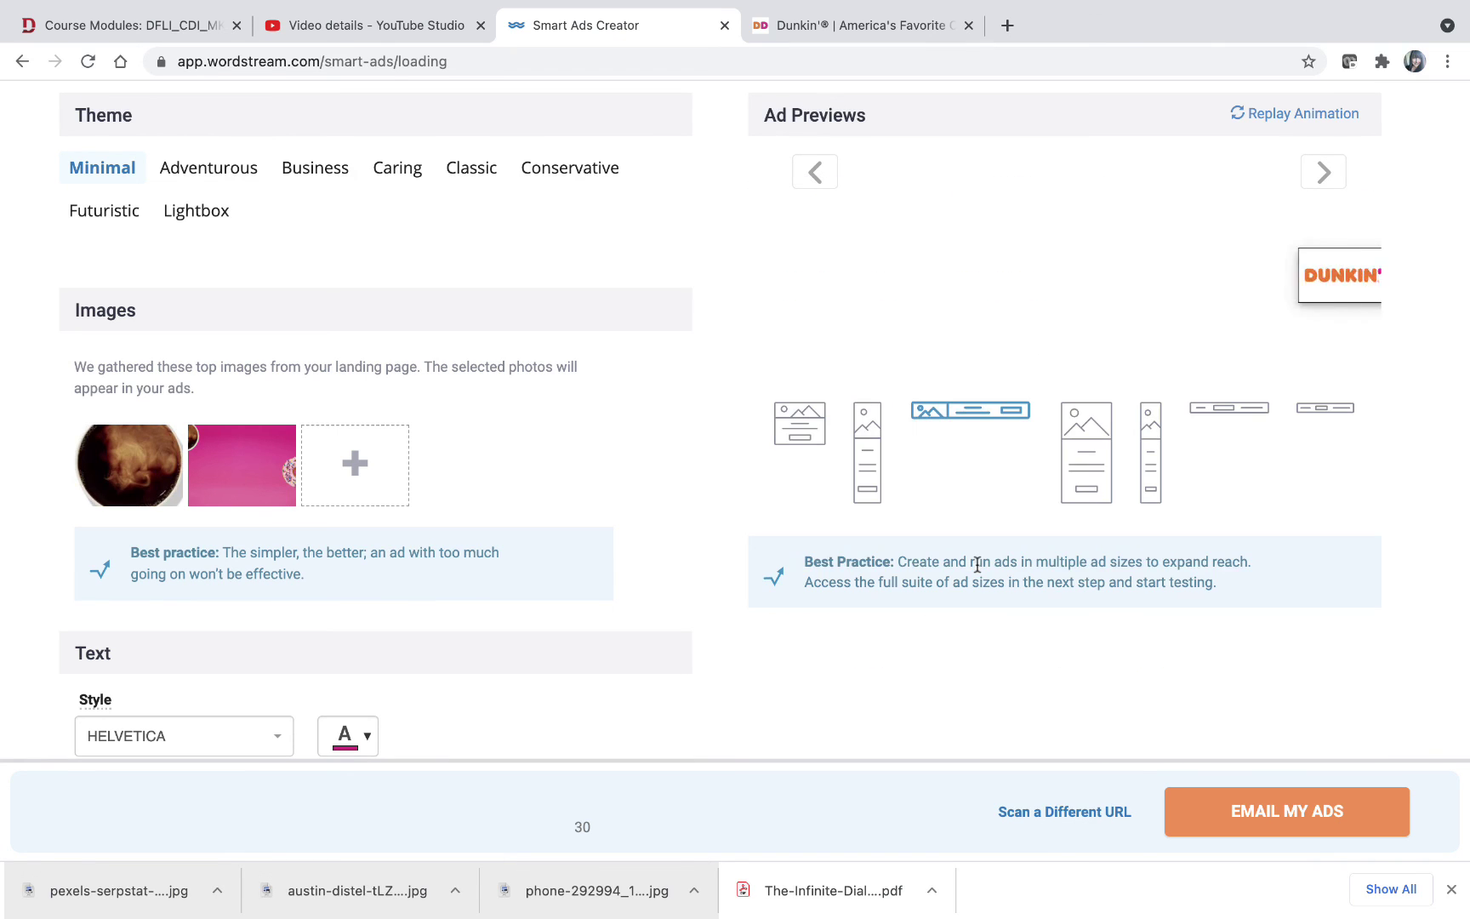
click(1088, 481)
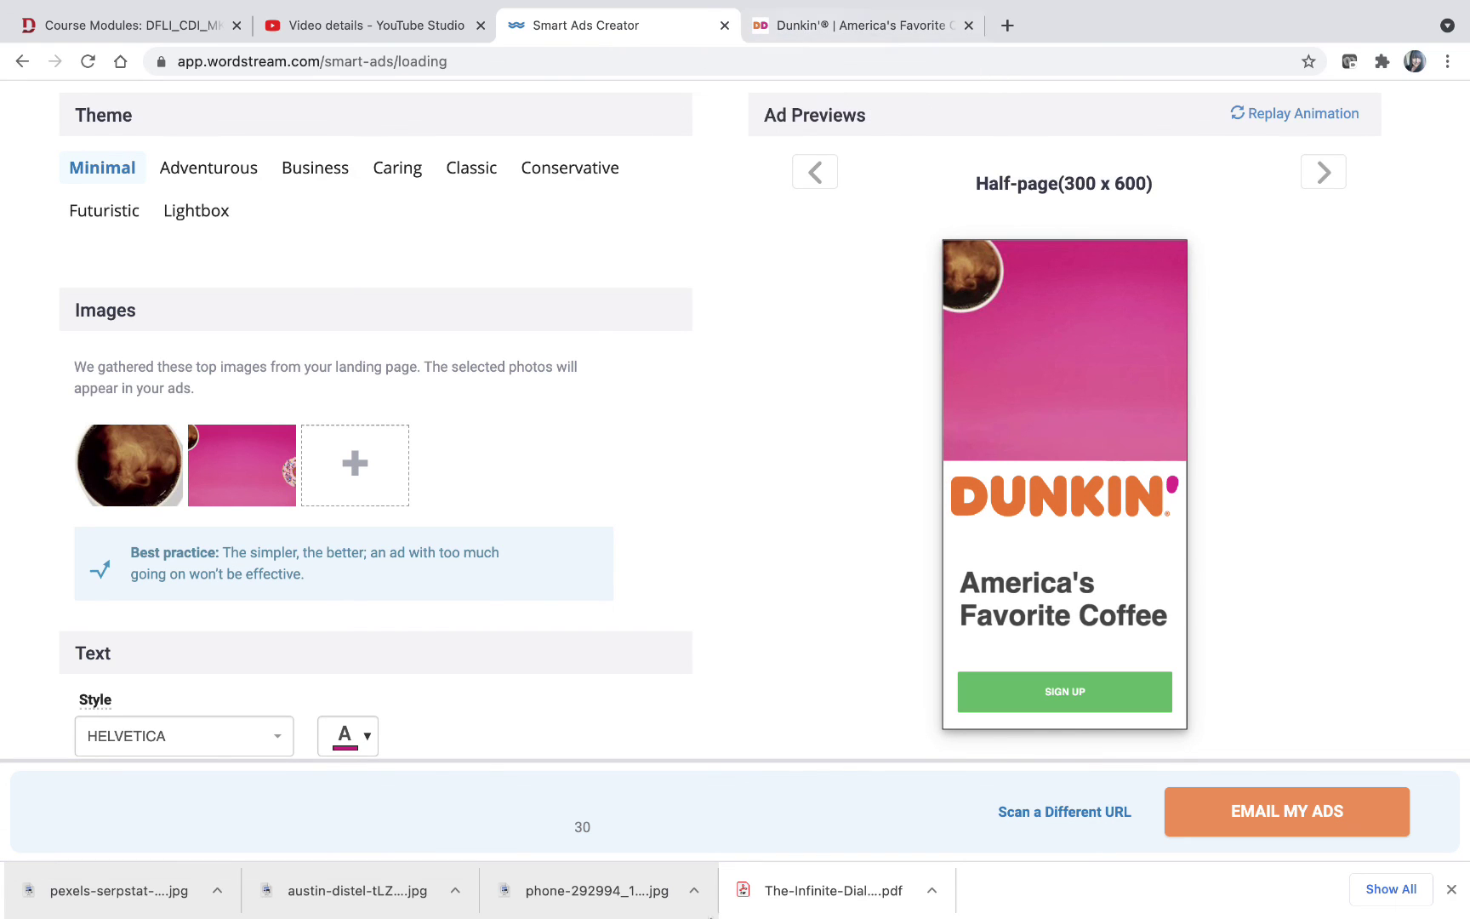
mouse_move(772, 915)
click(932, 906)
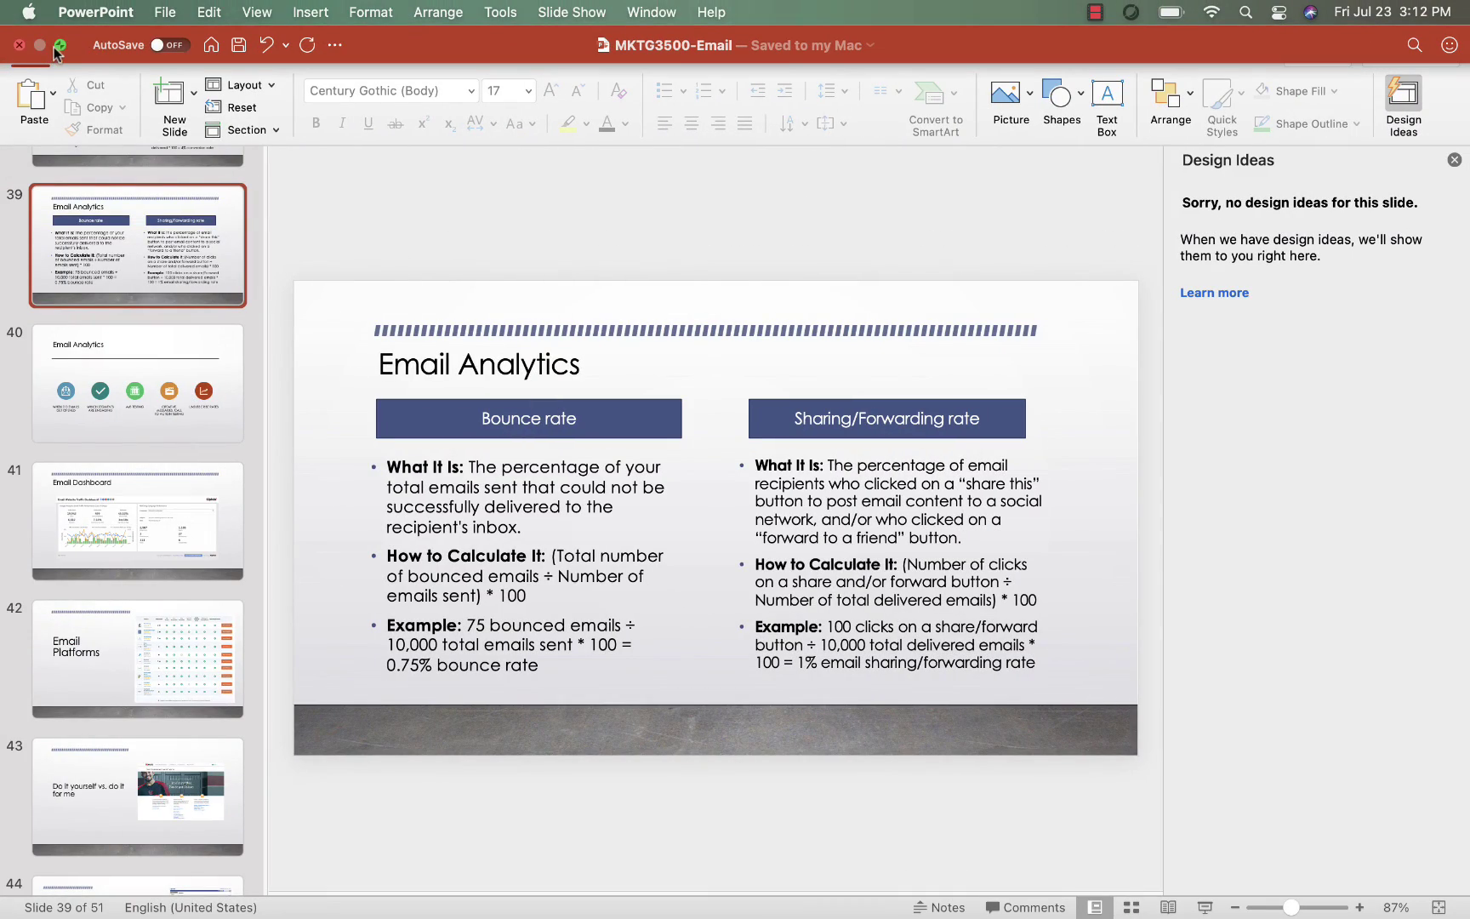
Play the DigitalAds-Video deck from the current slide through to 'Your turn to practice the tools!'.
click(58, 45)
click(475, 36)
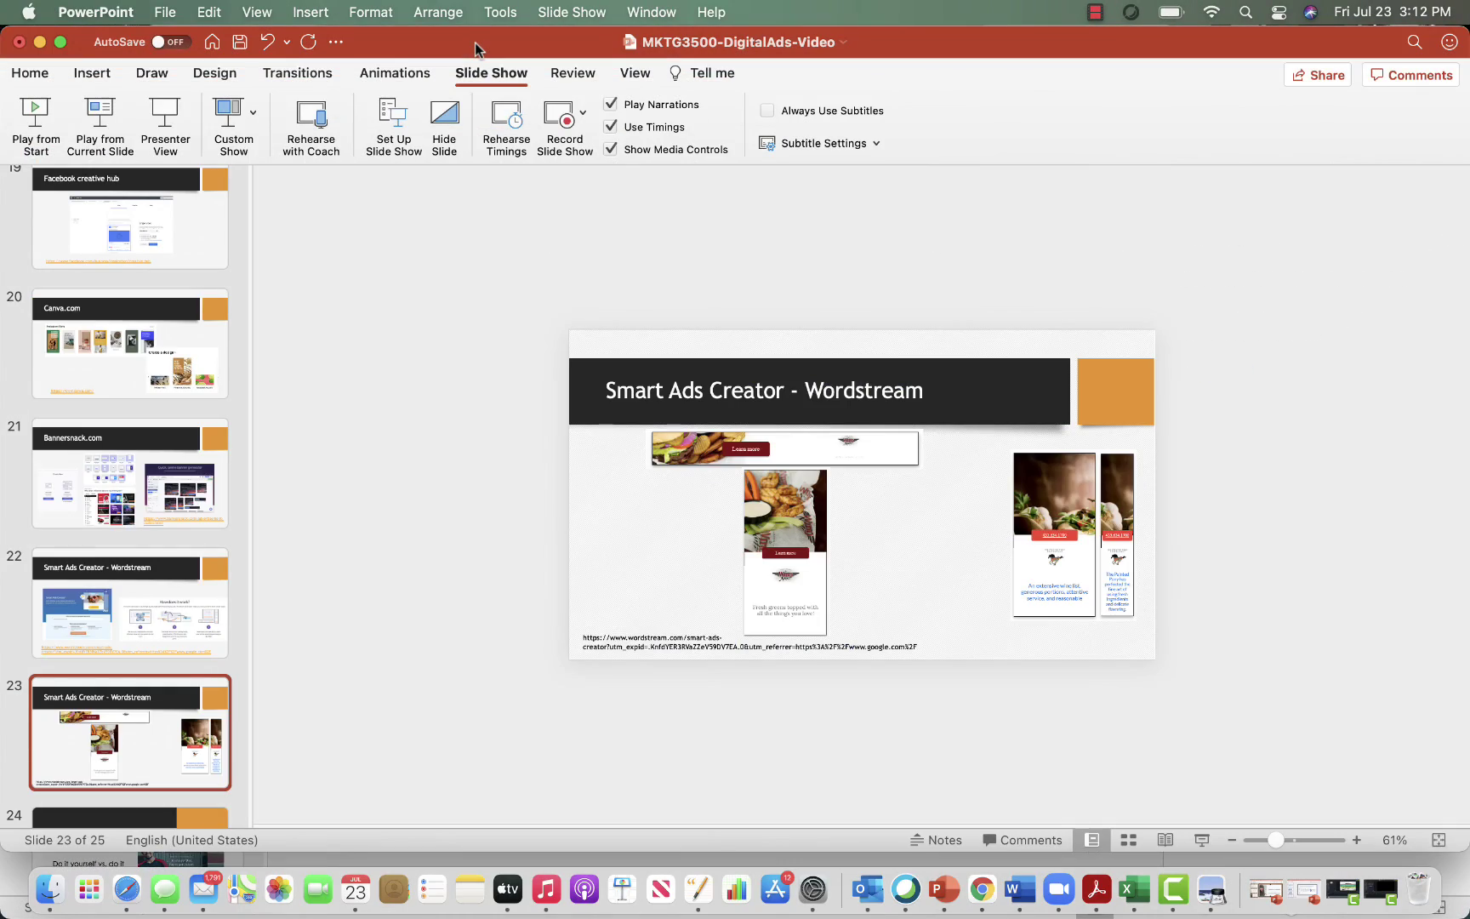
click(546, 12)
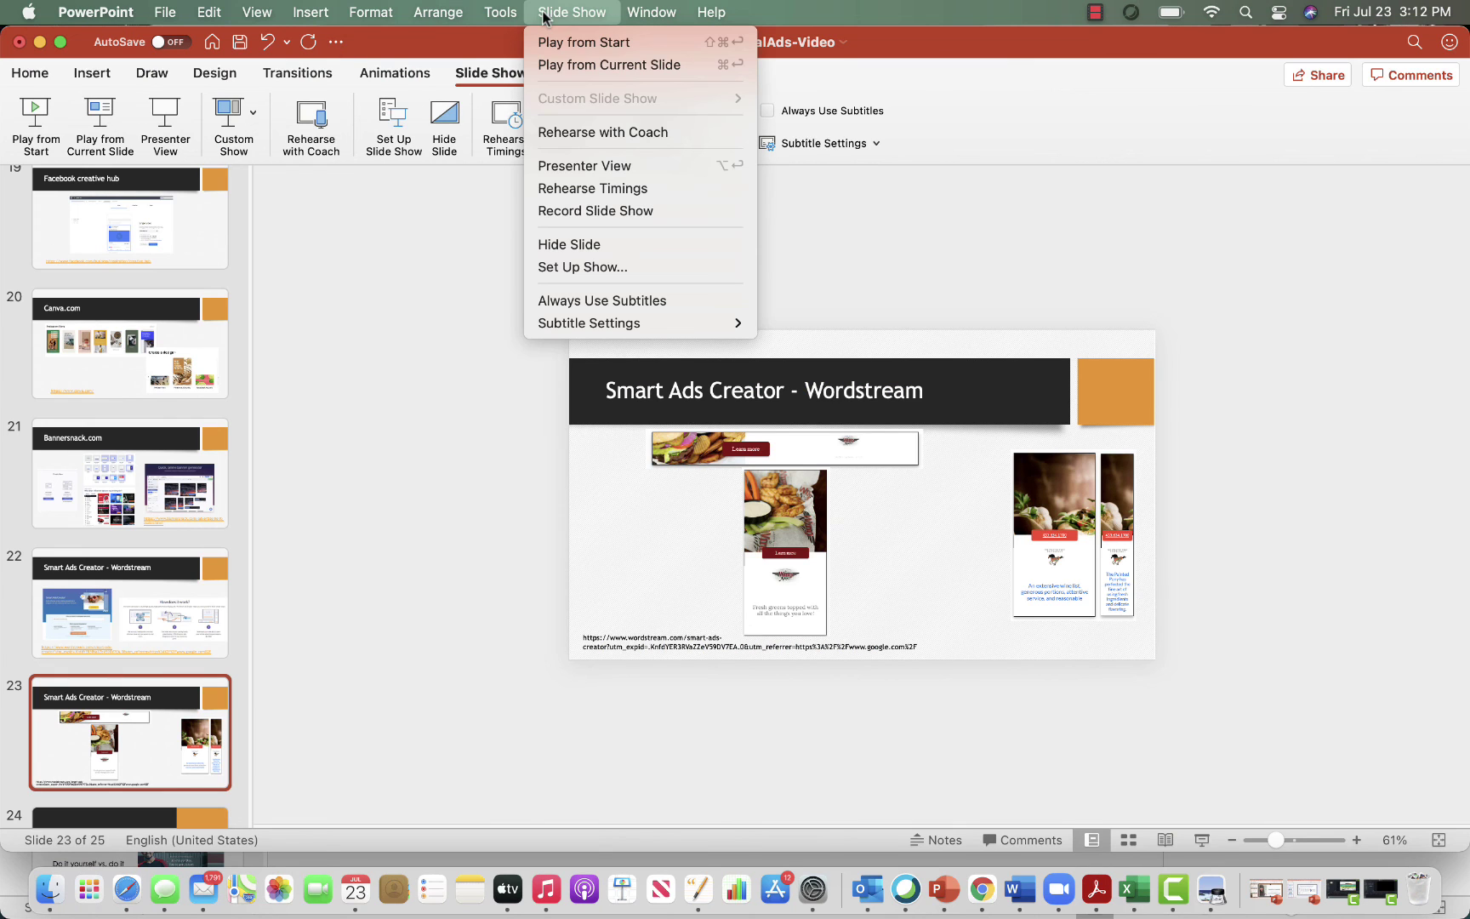
click(570, 65)
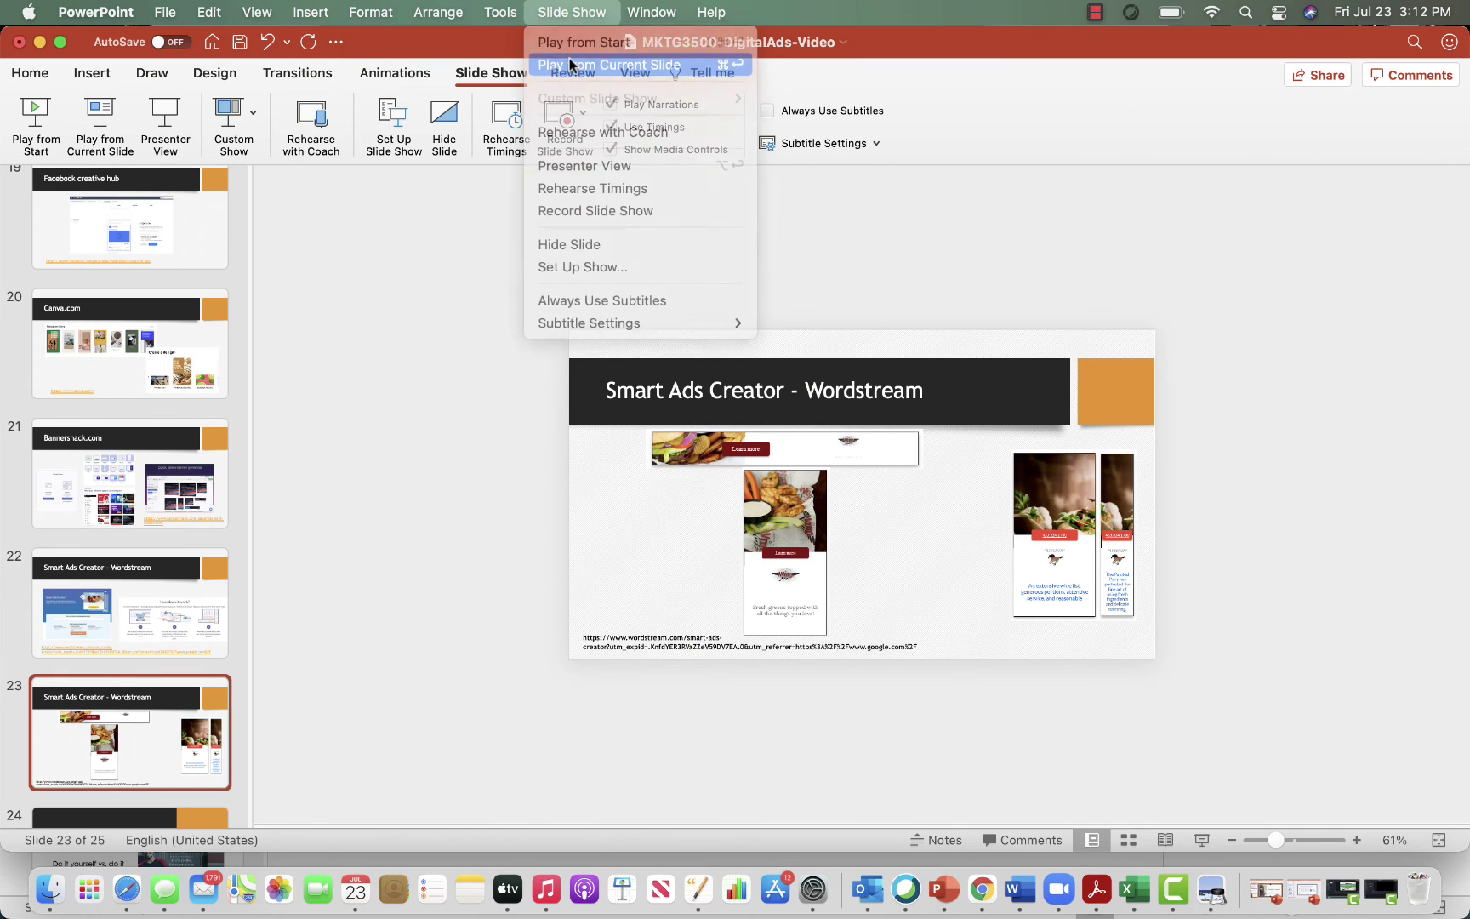
click(570, 63)
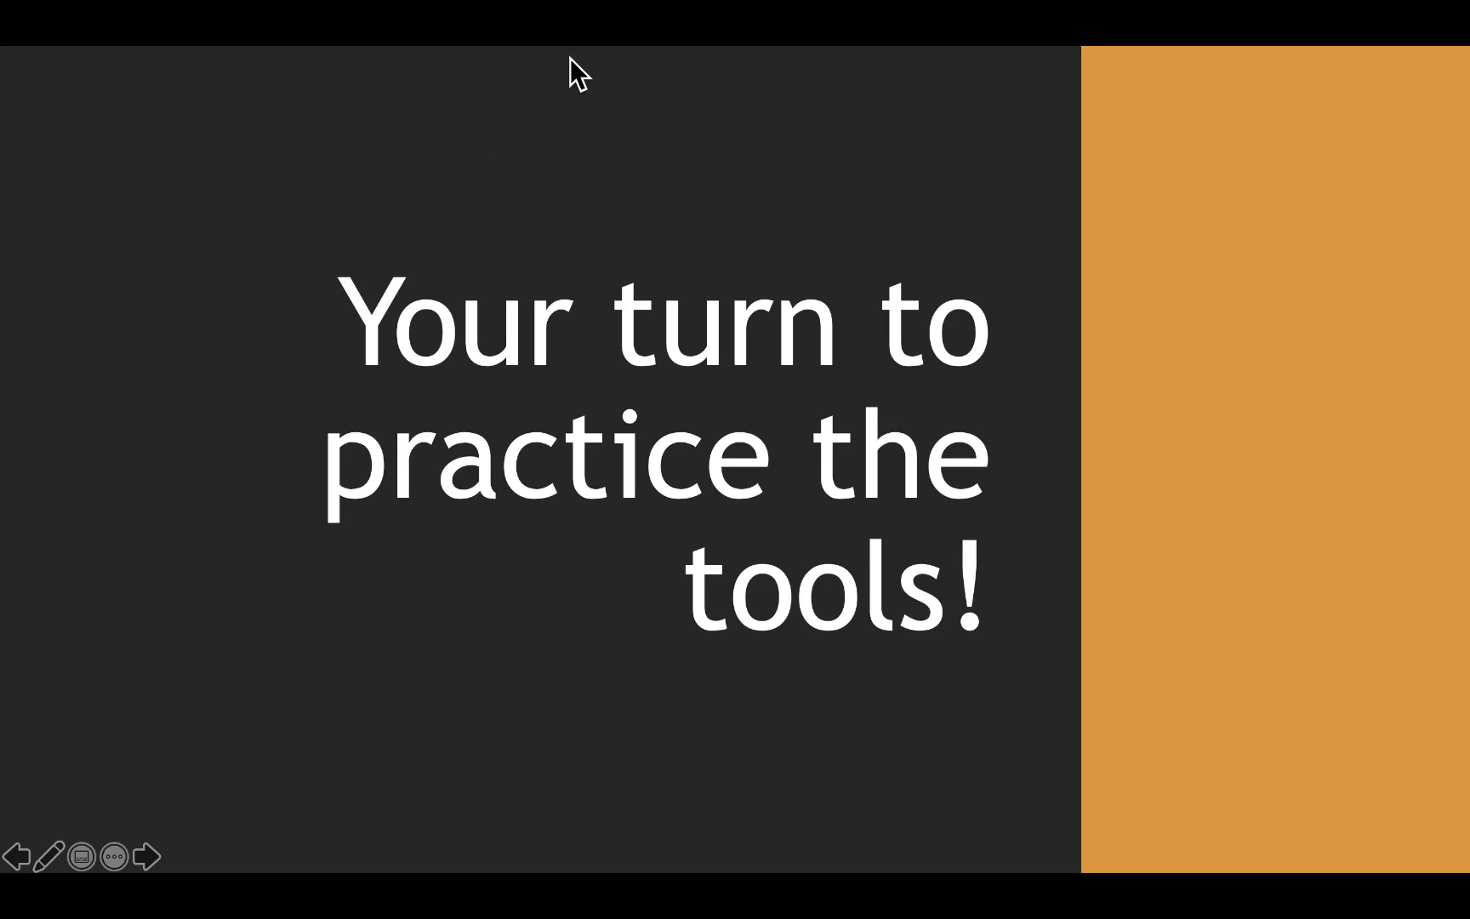